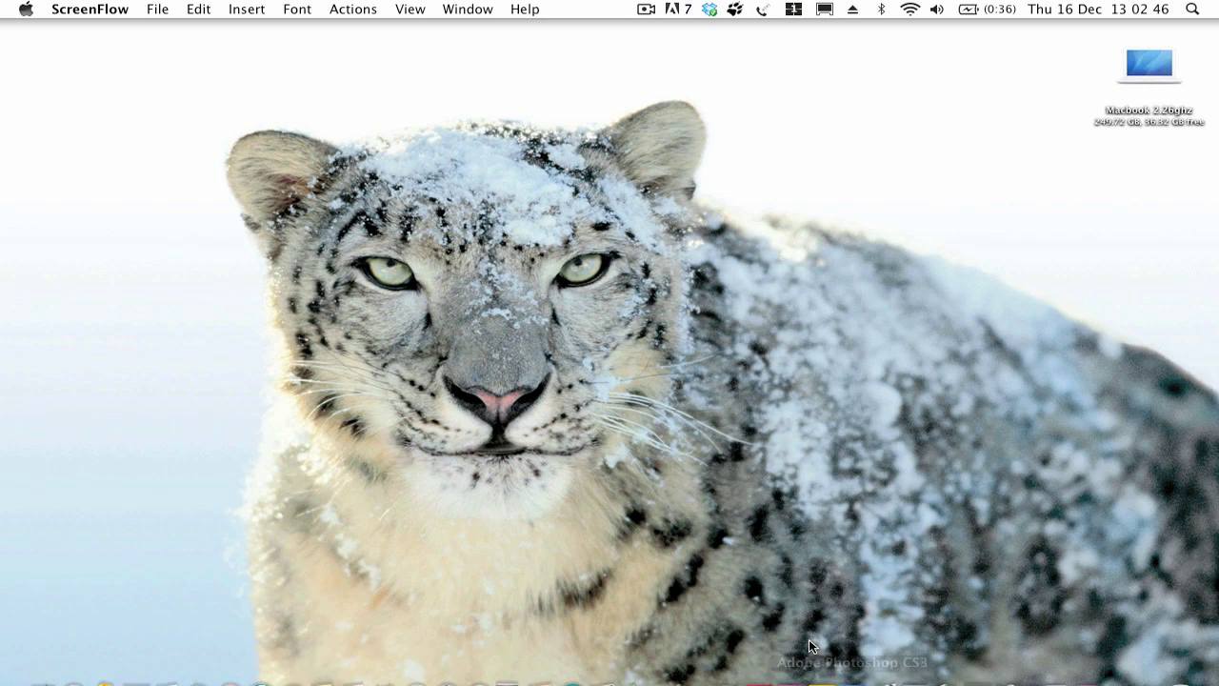
Bring up Photoshop showing the PurpleAcrez.png reference of purple ACREZ over a dark gradient
{"action": "left_click", "coordinate": [852, 657]}
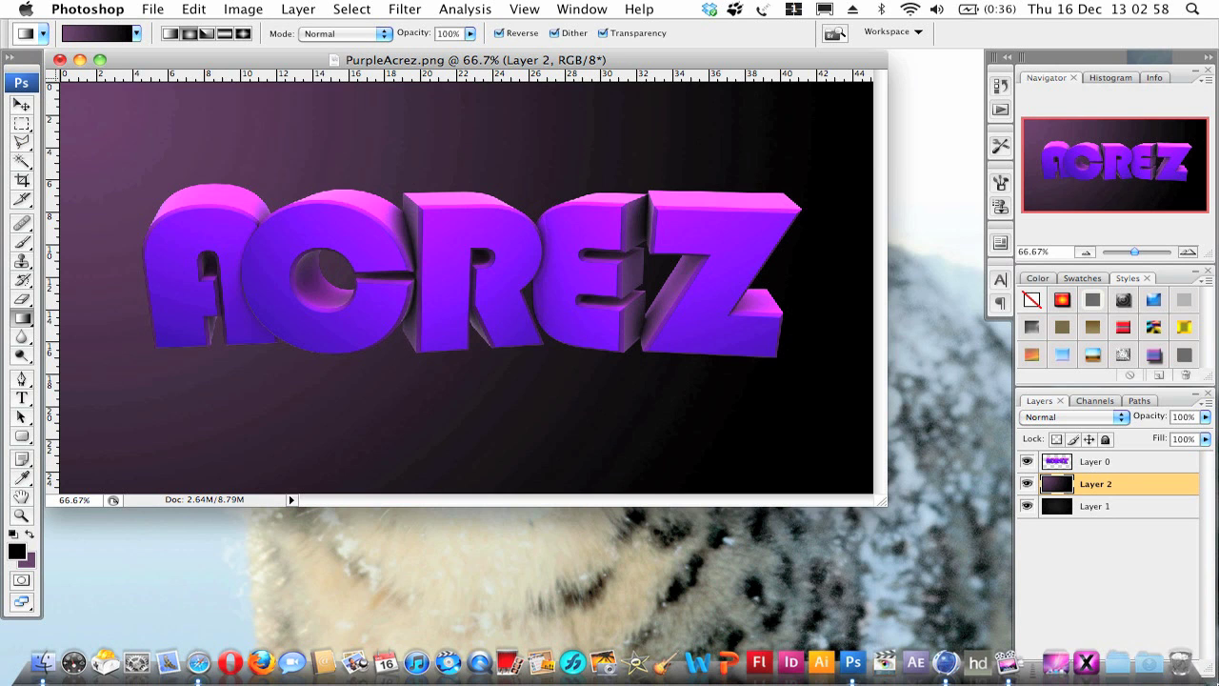
Launch Cinema 4D and add a MoGraph Text Object to the scene
{"action": "left_click", "coordinate": [947, 663]}
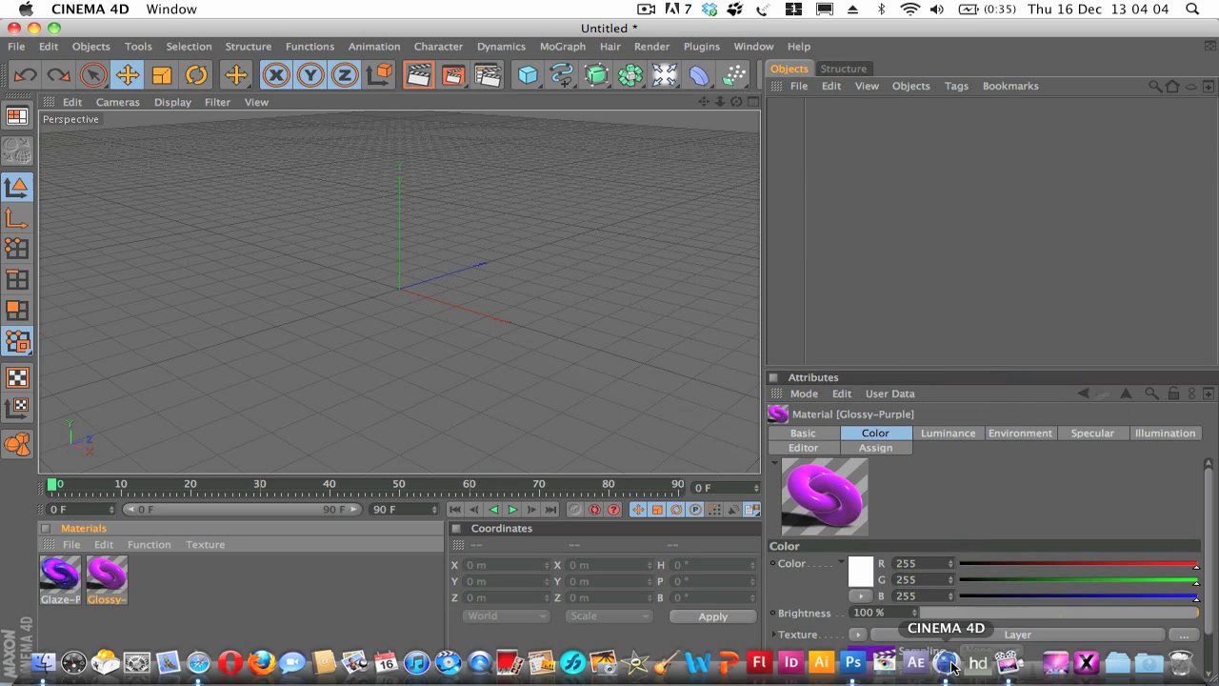
{"action": "left_click", "coordinate": [569, 47]}
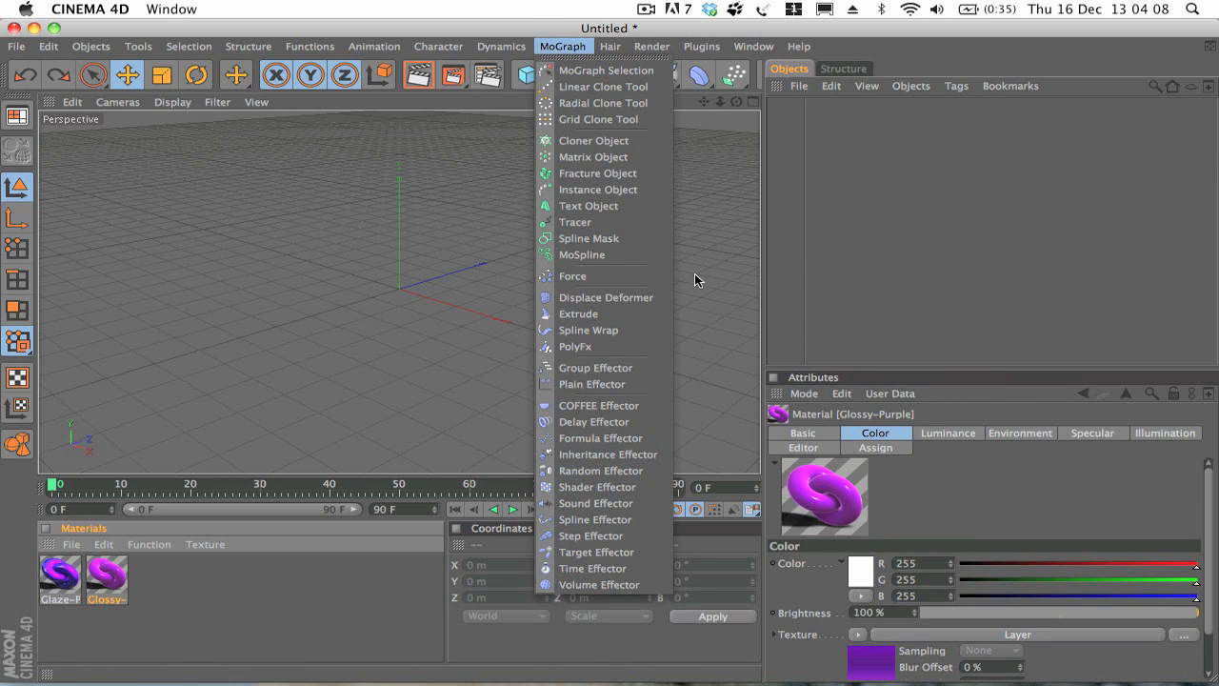
{"action": "left_click", "coordinate": [598, 206]}
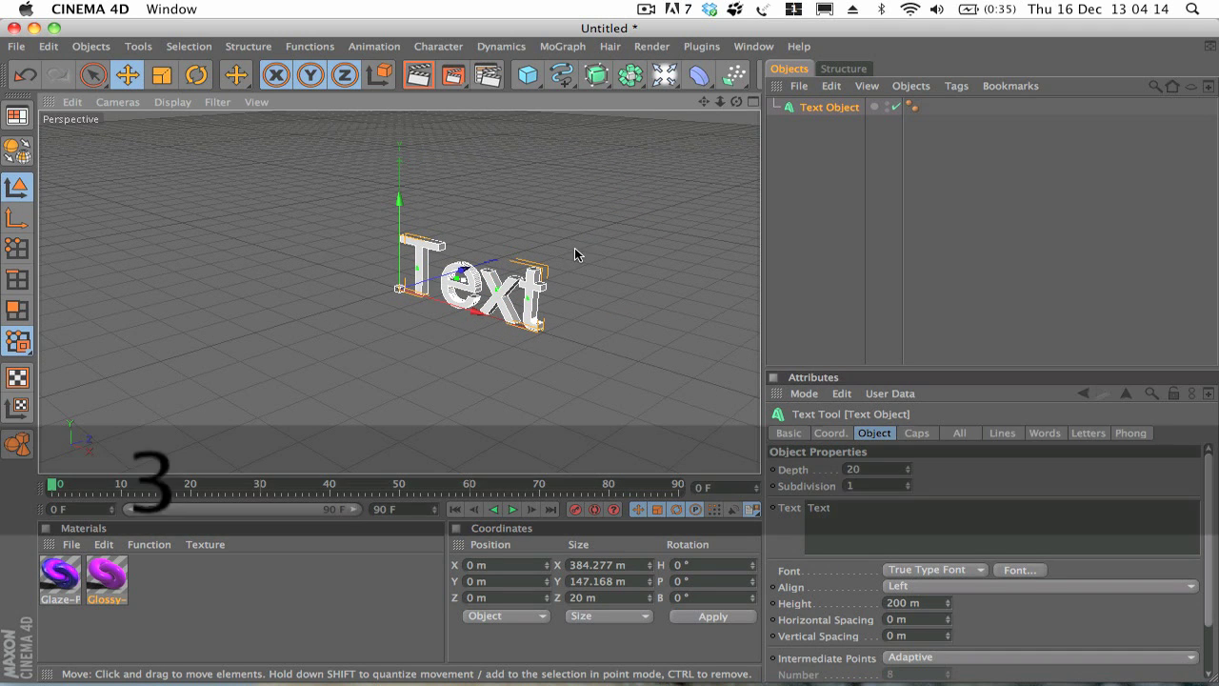
{"action": "left_click_drag", "start_coordinate": [599, 202], "coordinate": [645, 203], "text": "alt"}
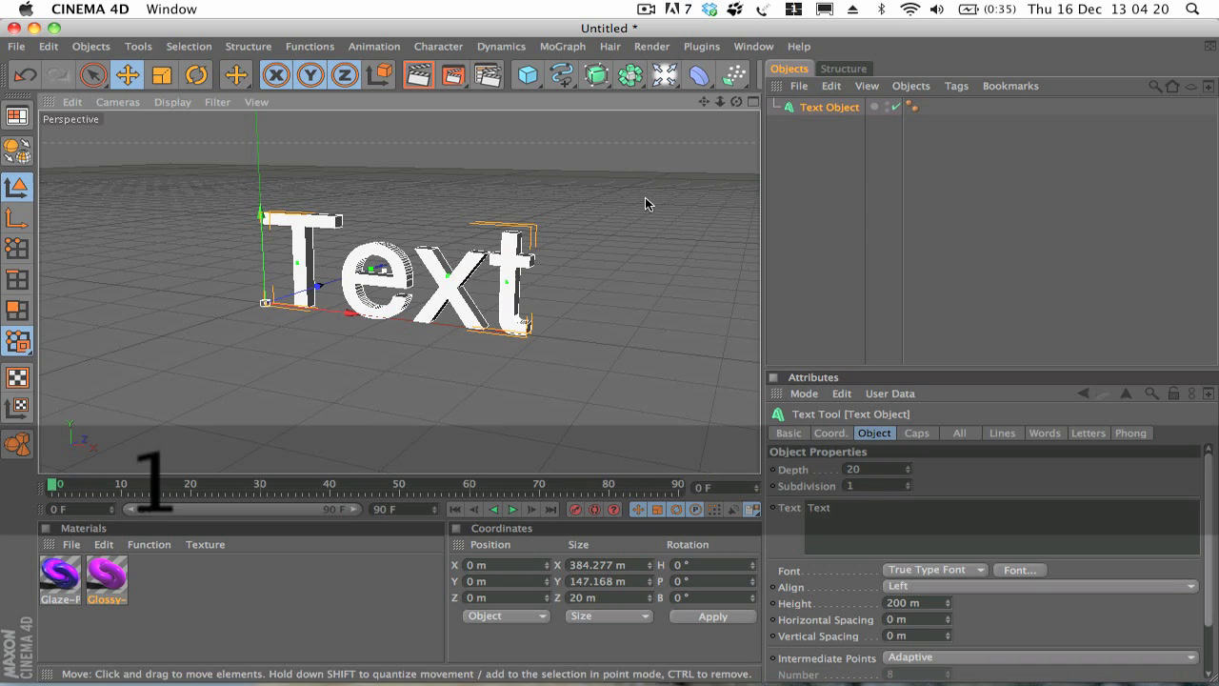
Change the text to ACREZ and move it left to about -299 m on X
{"action": "left_click_drag", "start_coordinate": [1048, 368], "coordinate": [1047, 267]}
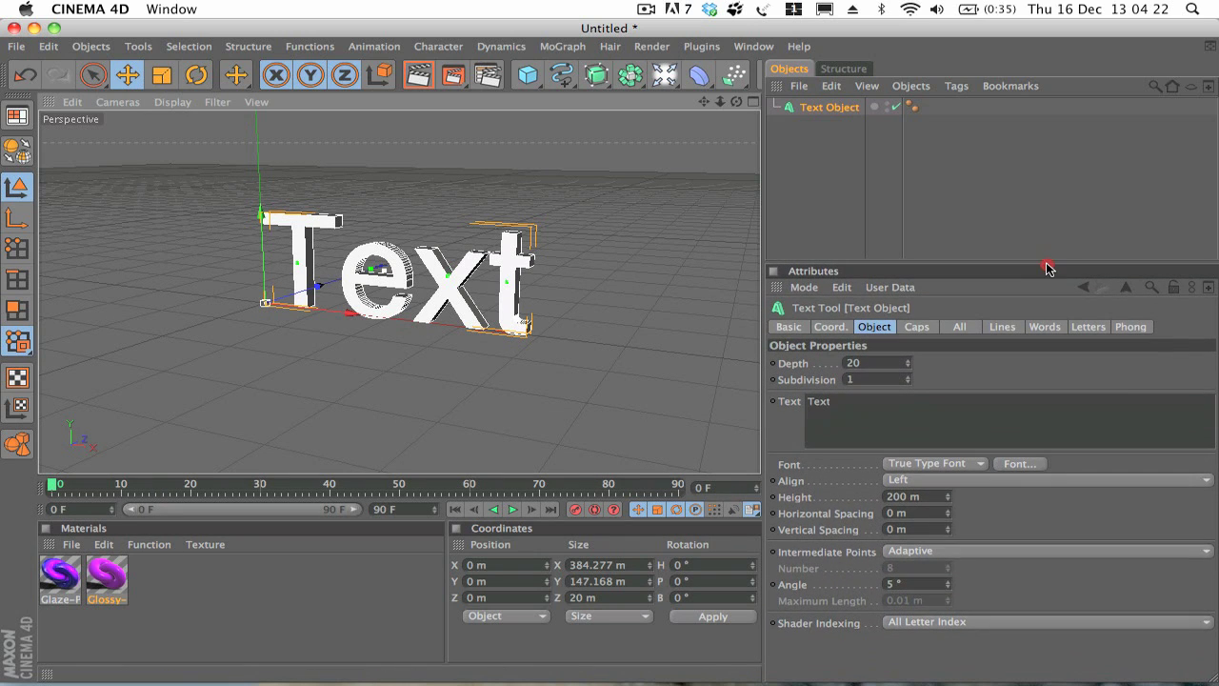
{"action": "left_click_drag", "start_coordinate": [945, 400], "coordinate": [664, 401]}
{"action": "type", "text": "ACR"}
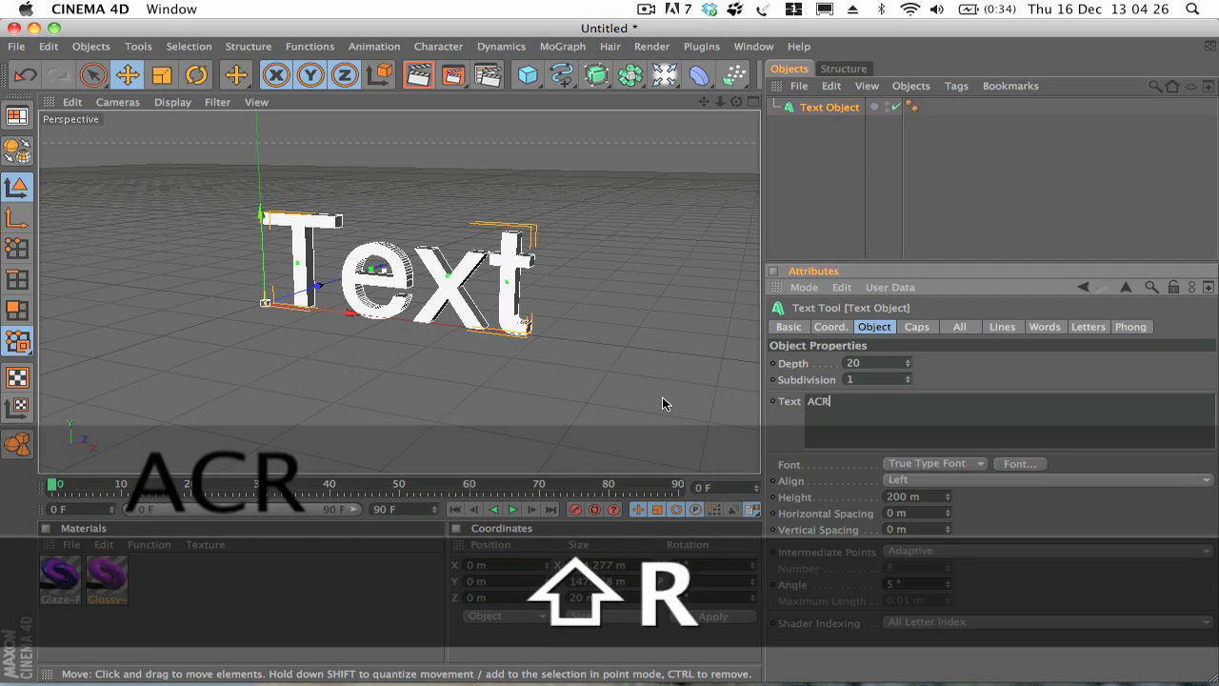
{"action": "type", "text": "EZ"}
{"action": "left_click", "coordinate": [1022, 367]}
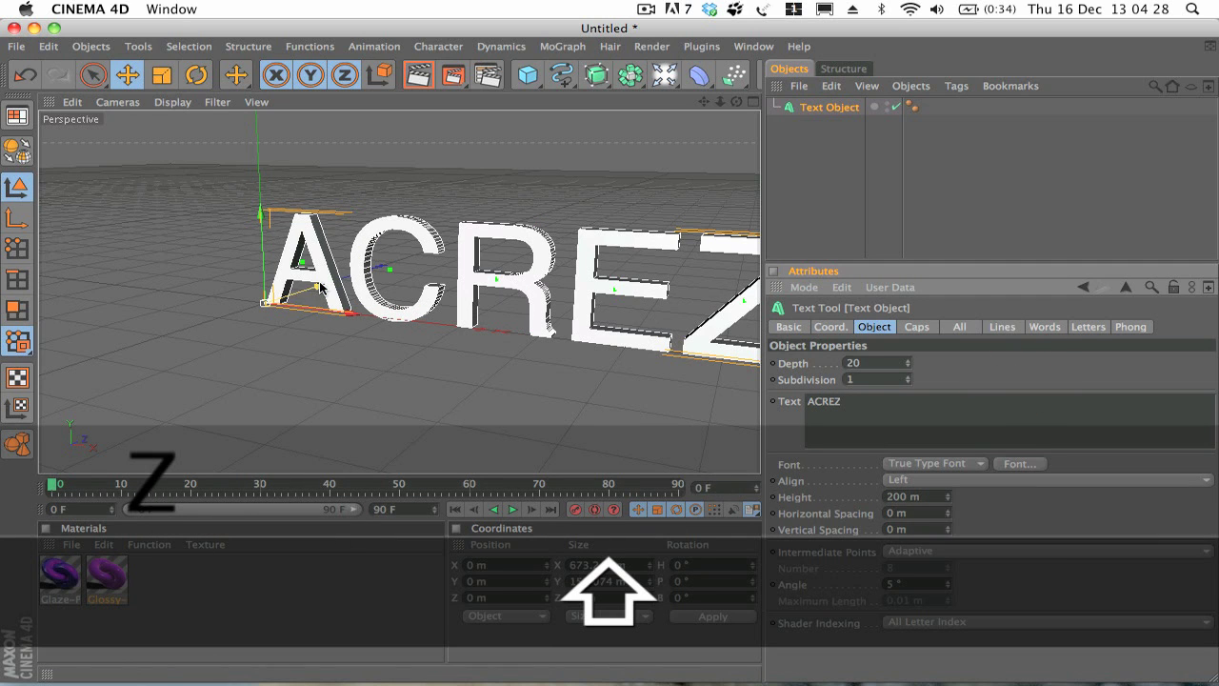
{"action": "left_click_drag", "start_coordinate": [320, 286], "coordinate": [163, 286]}
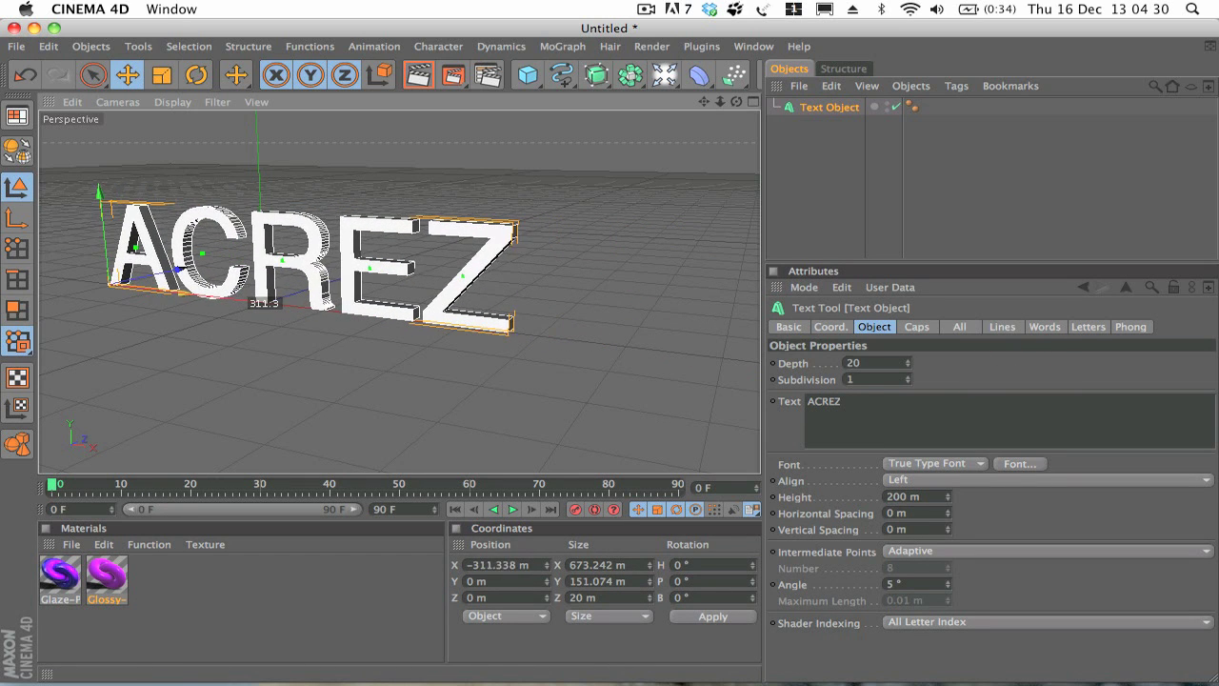
{"action": "left_click_drag", "start_coordinate": [314, 309], "coordinate": [451, 250]}
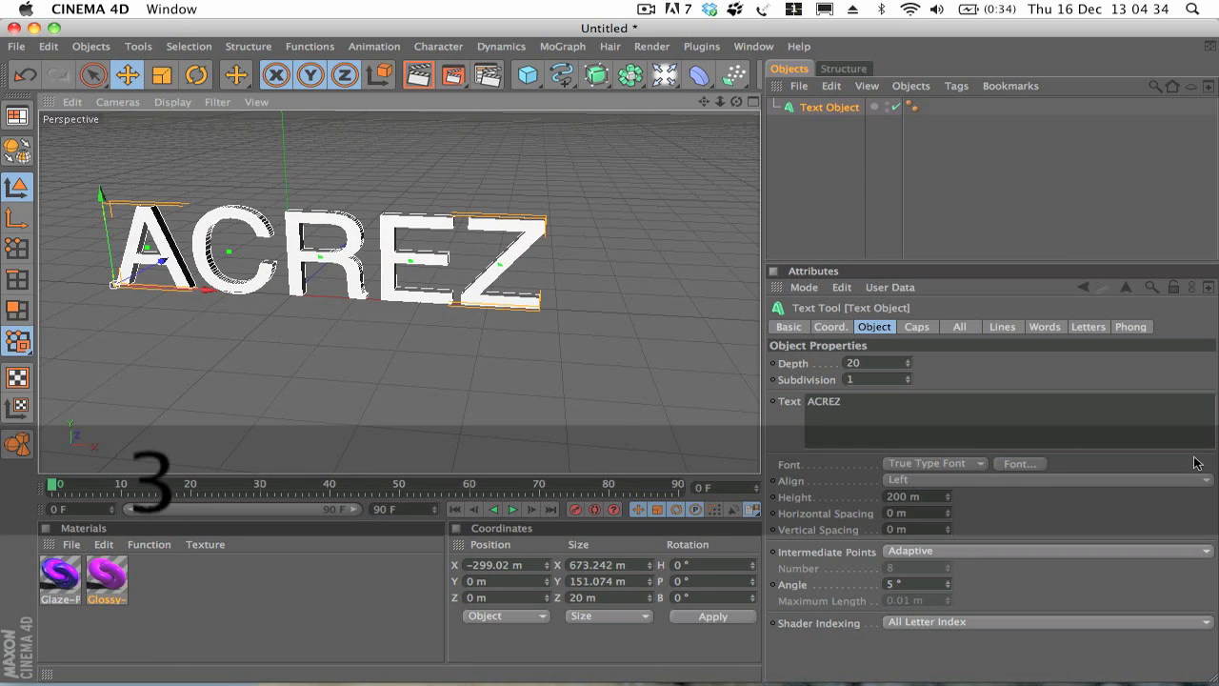
Try several fonts in the Fonts list, then settle on Bauhaus 93 for the ACREZ text
{"action": "left_click", "coordinate": [1020, 463]}
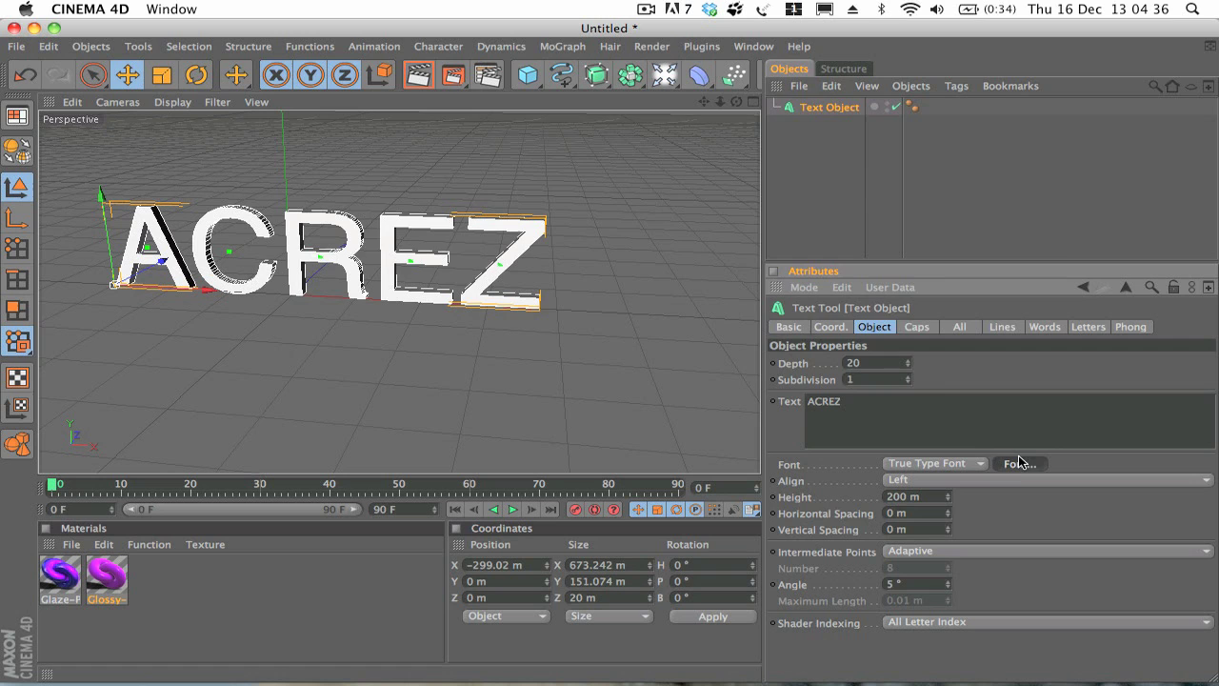
{"action": "left_click", "coordinate": [511, 291]}
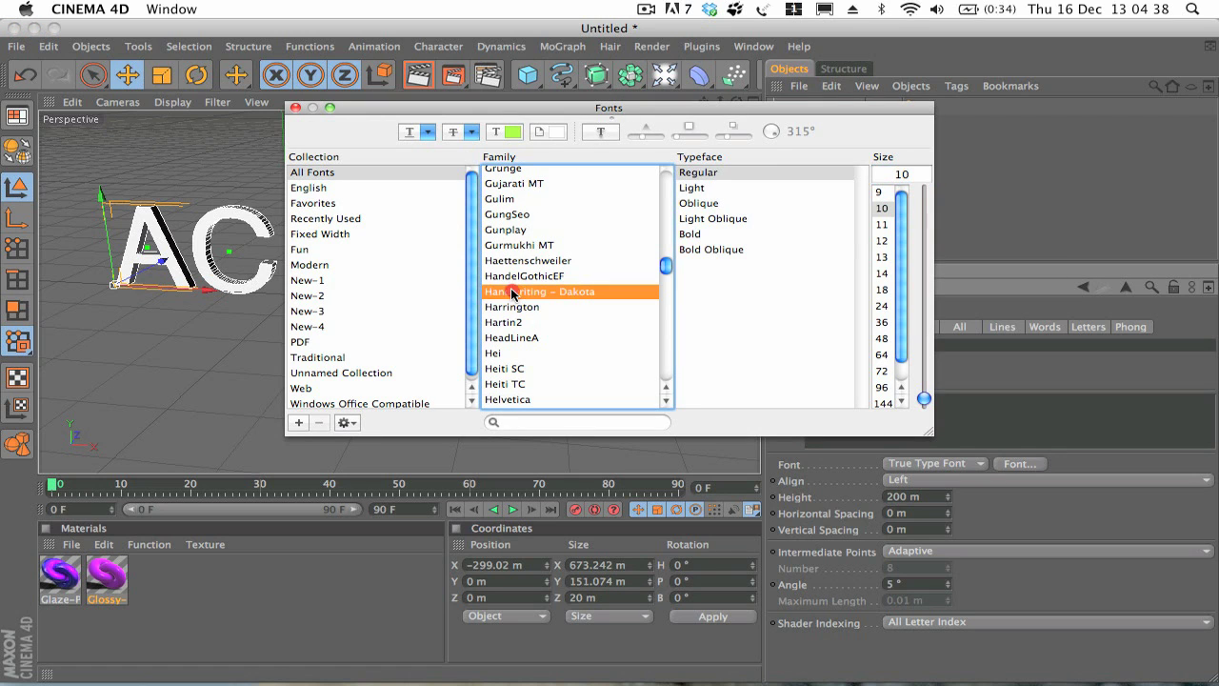
{"action": "scroll", "coordinate": [512, 294], "scroll_direction": "up", "scroll_amount": 10}
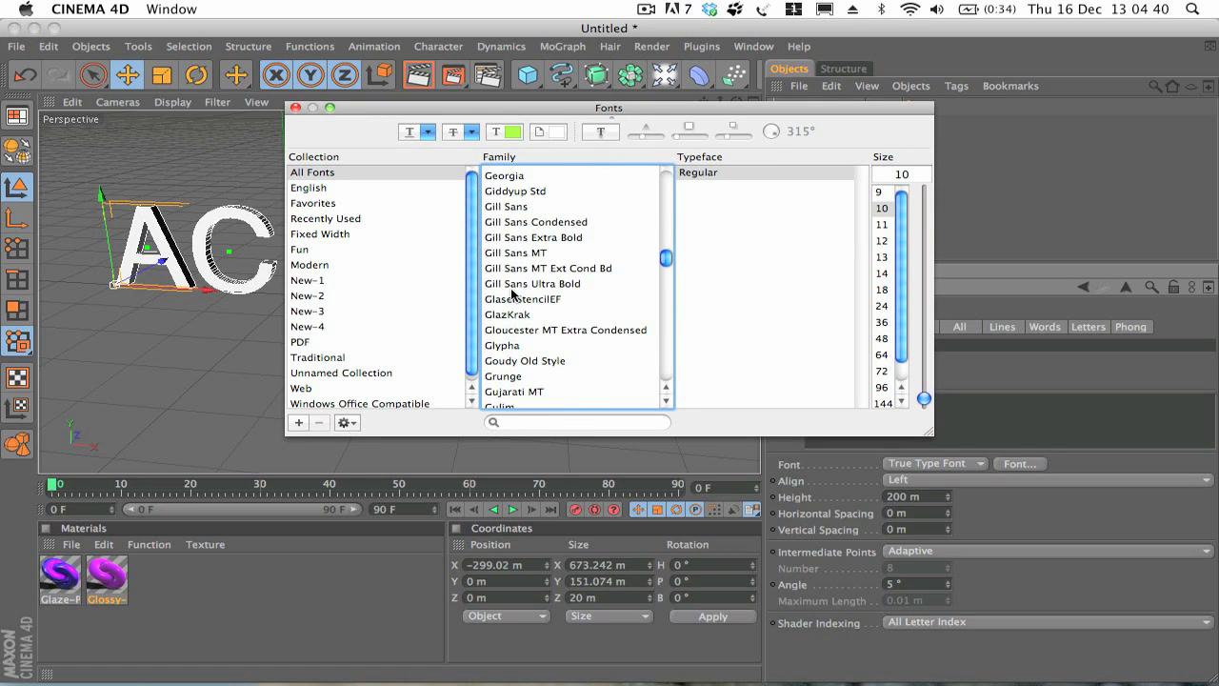
{"action": "scroll", "coordinate": [511, 295], "scroll_direction": "up", "scroll_amount": 10}
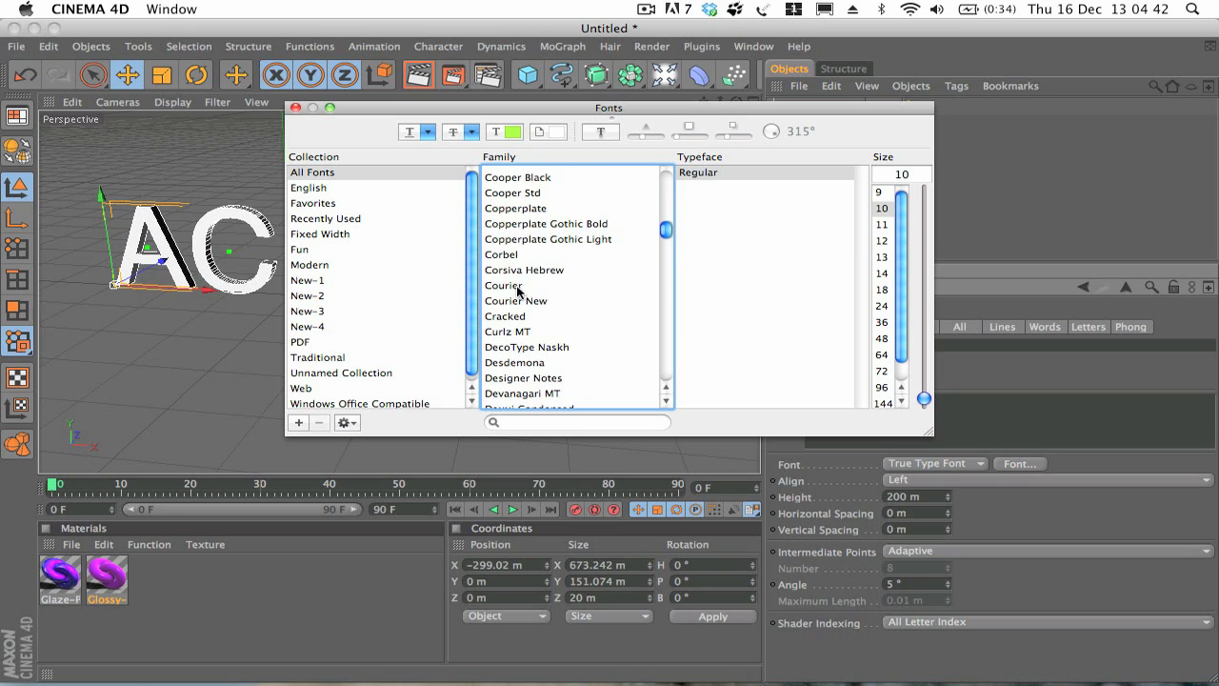
{"action": "left_click", "coordinate": [520, 285]}
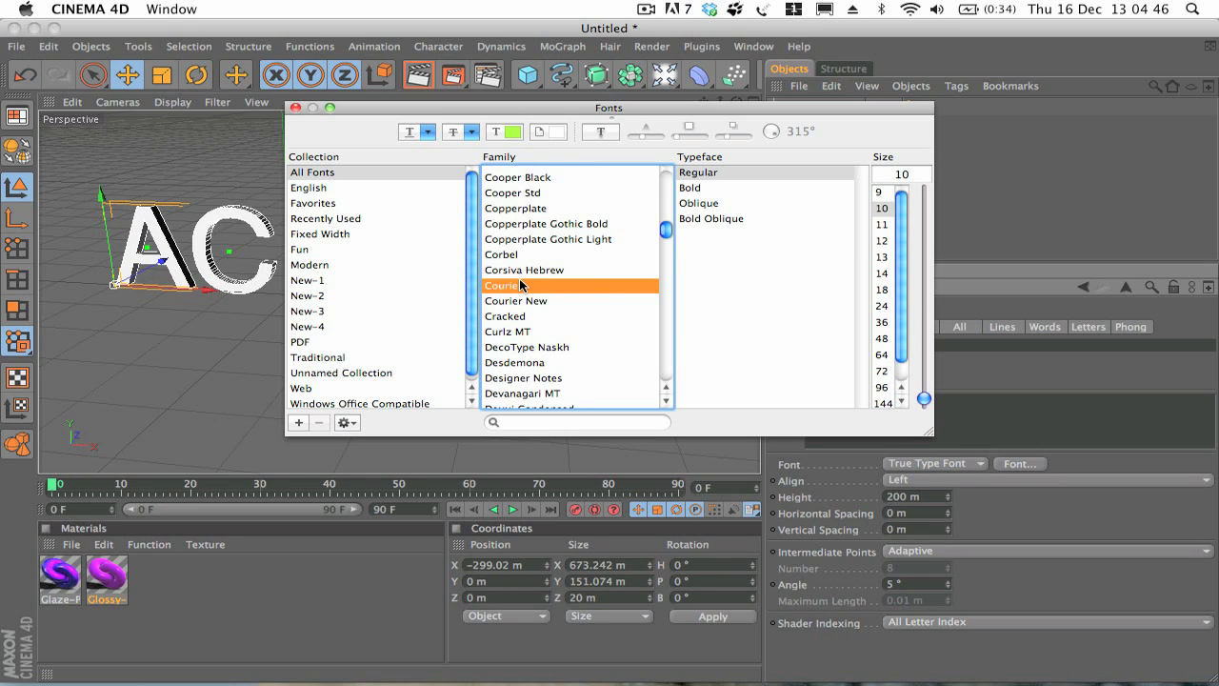
{"action": "scroll", "coordinate": [519, 284], "scroll_direction": "up", "scroll_amount": 2}
{"action": "scroll", "coordinate": [519, 285], "scroll_direction": "down", "scroll_amount": 10}
{"action": "left_click", "coordinate": [519, 283]}
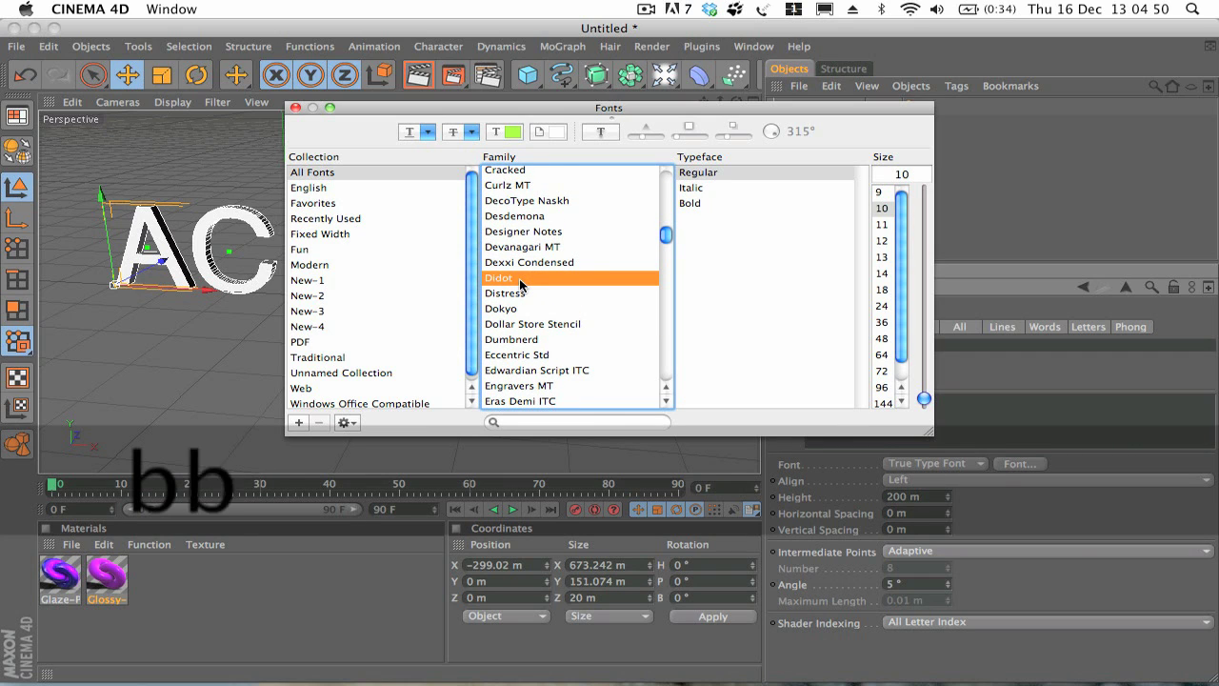
{"action": "left_click", "coordinate": [520, 250]}
{"action": "key", "text": "a"}
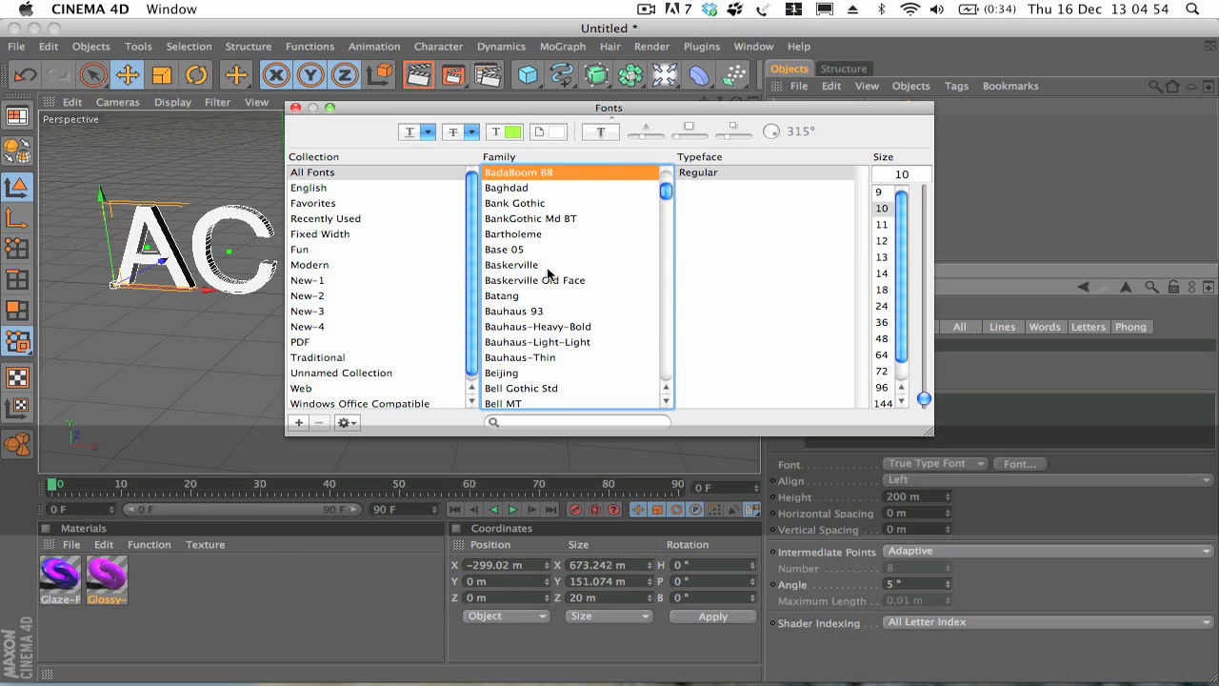
{"action": "left_click", "coordinate": [515, 314]}
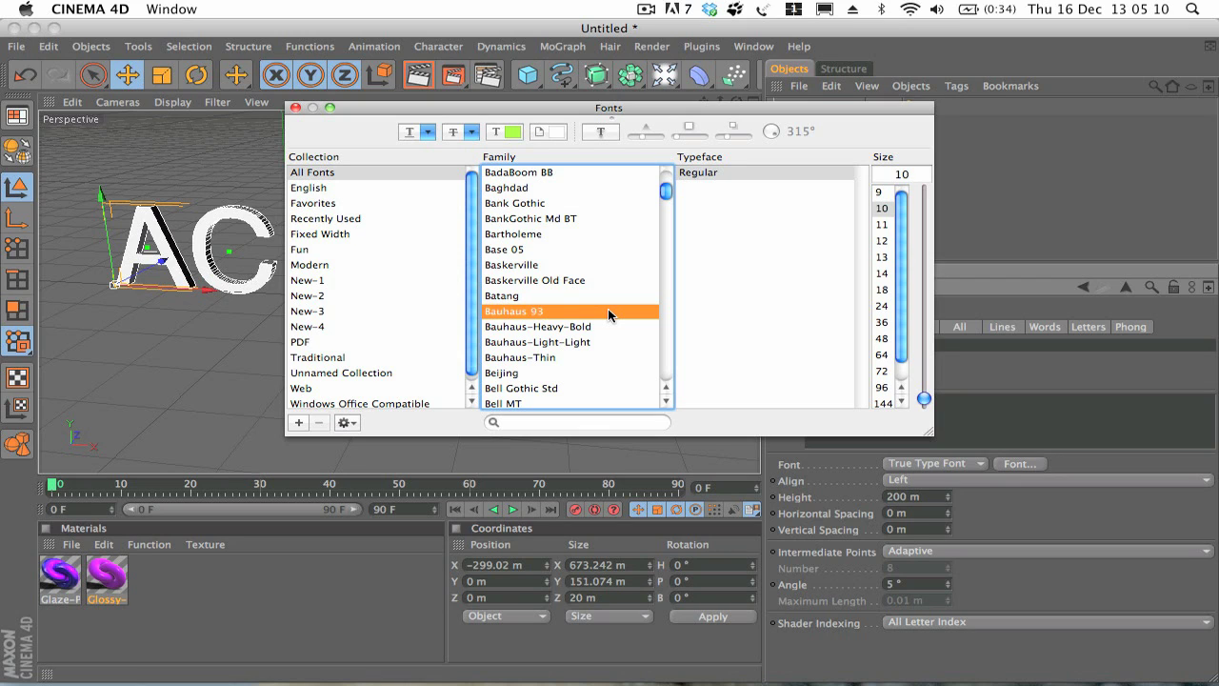
{"action": "left_click", "coordinate": [297, 108]}
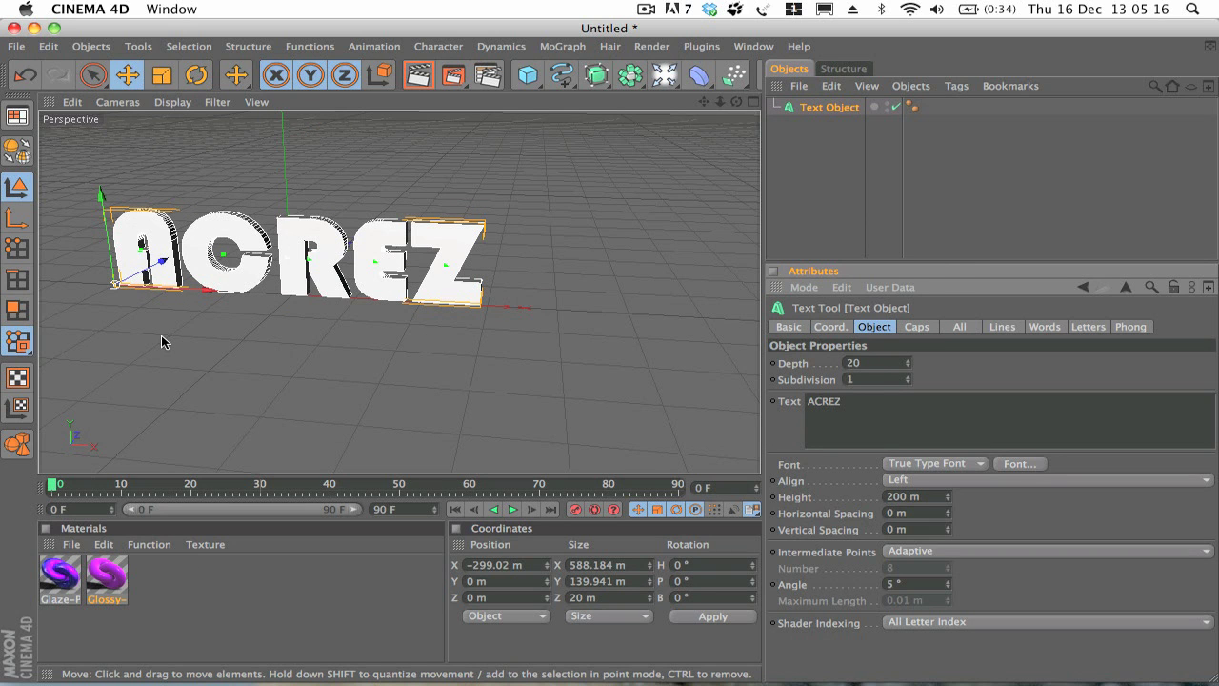
Center and enlarge the text in the view and set its extrusion depth to 100
{"action": "key", "text": "1"}
{"action": "left_click_drag", "start_coordinate": [160, 333], "coordinate": [314, 275]}
{"action": "key", "text": "1"}
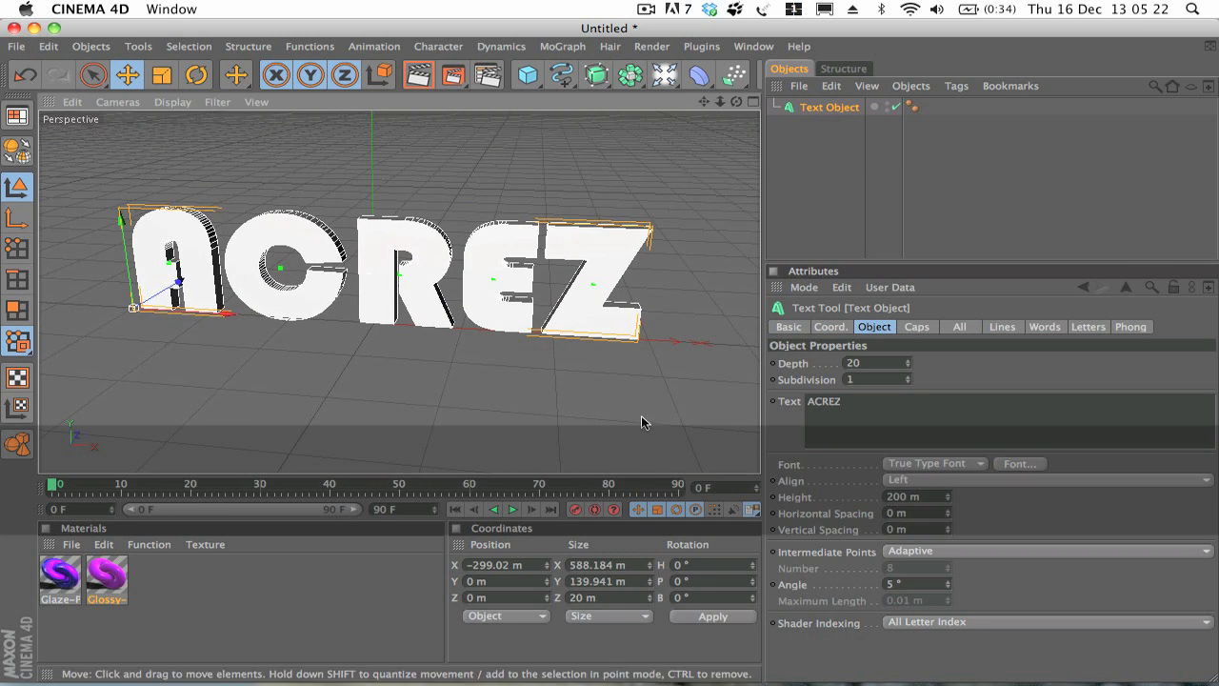
{"action": "left_click_drag", "start_coordinate": [908, 370], "coordinate": [909, 347]}
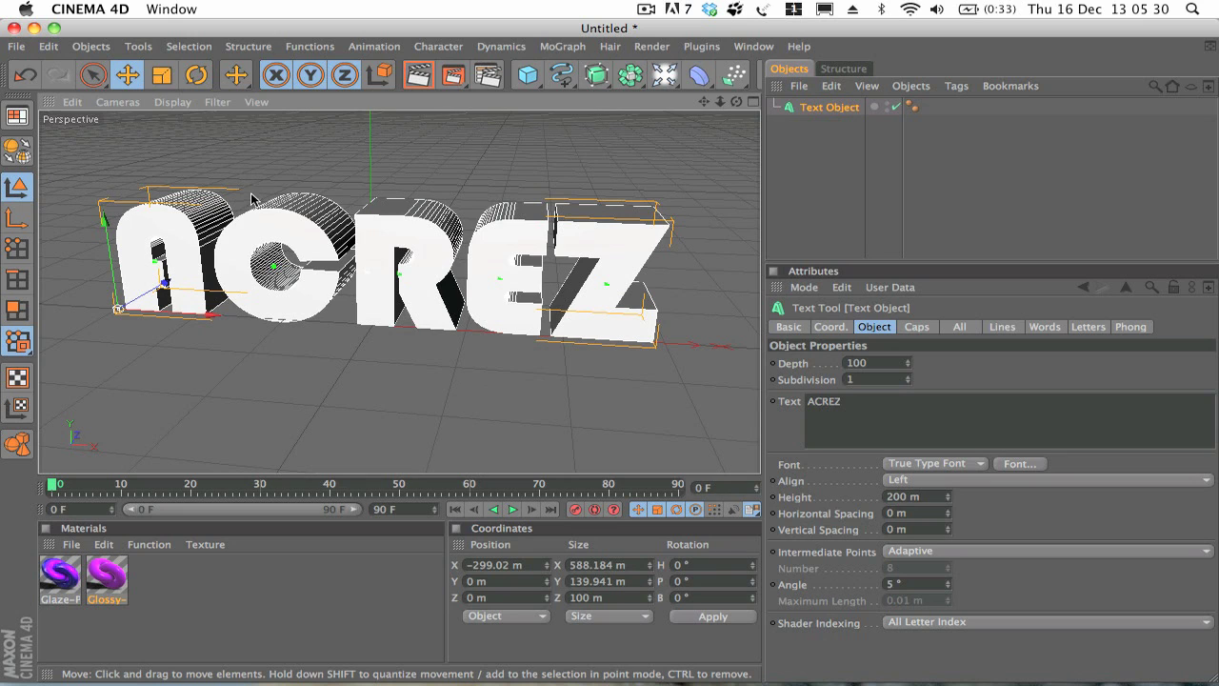
Rename the text object Acrez and copy-paste it to create Acrez.1
{"action": "double_click", "coordinate": [820, 108]}
{"action": "type", "text": "Acrez"}
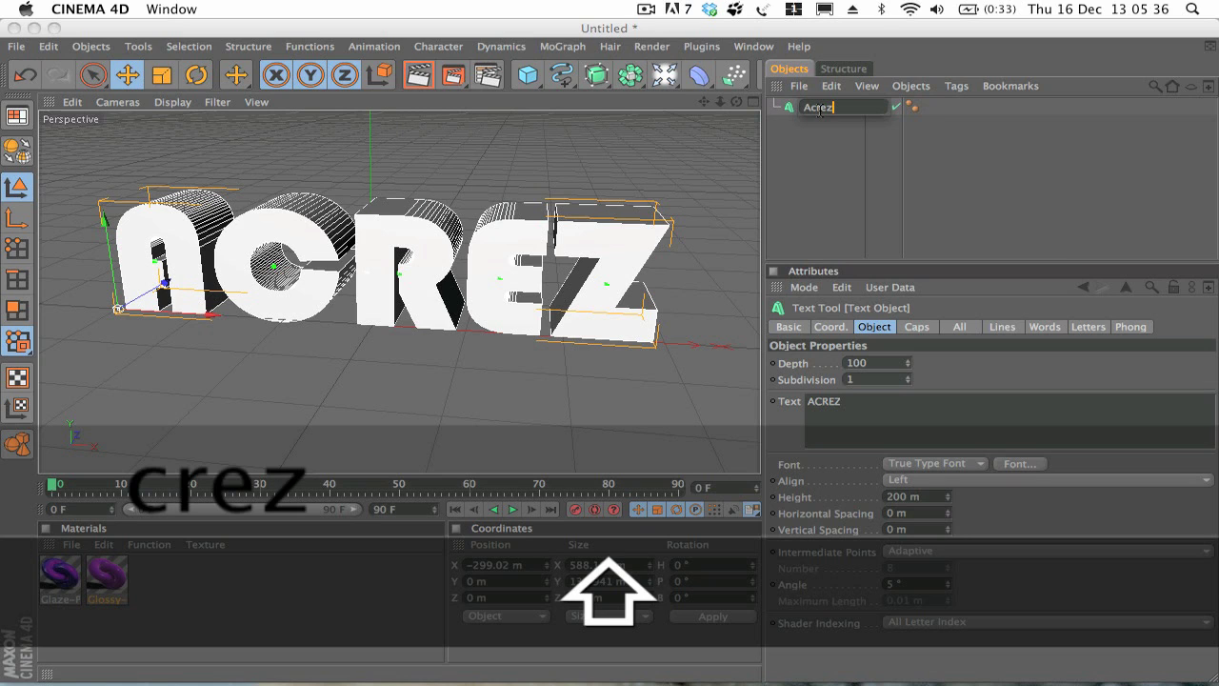
{"action": "key", "text": "Return"}
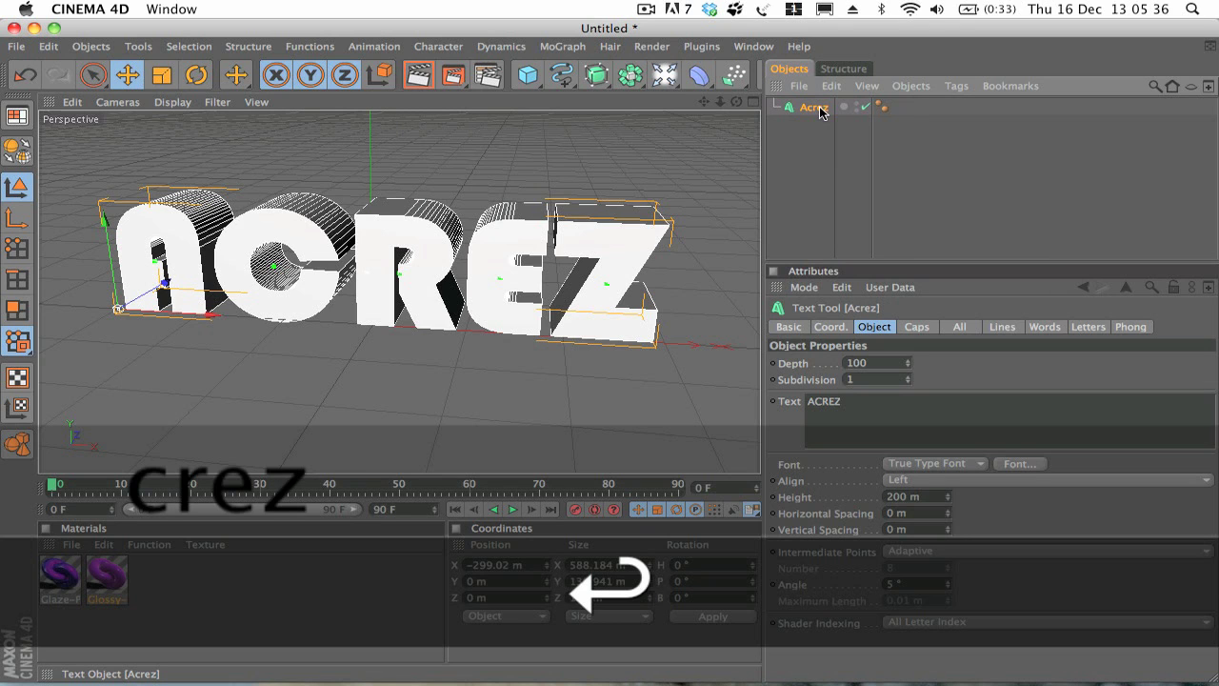
{"action": "left_click", "coordinate": [810, 107]}
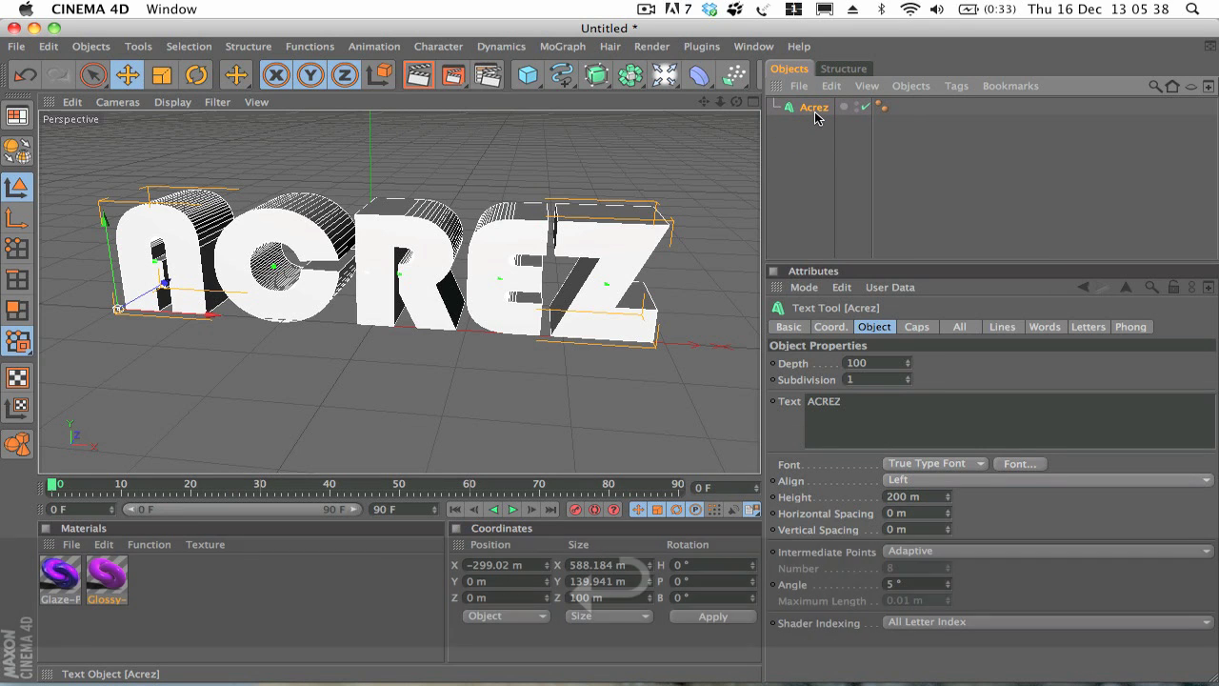
{"action": "key", "text": "super+c"}
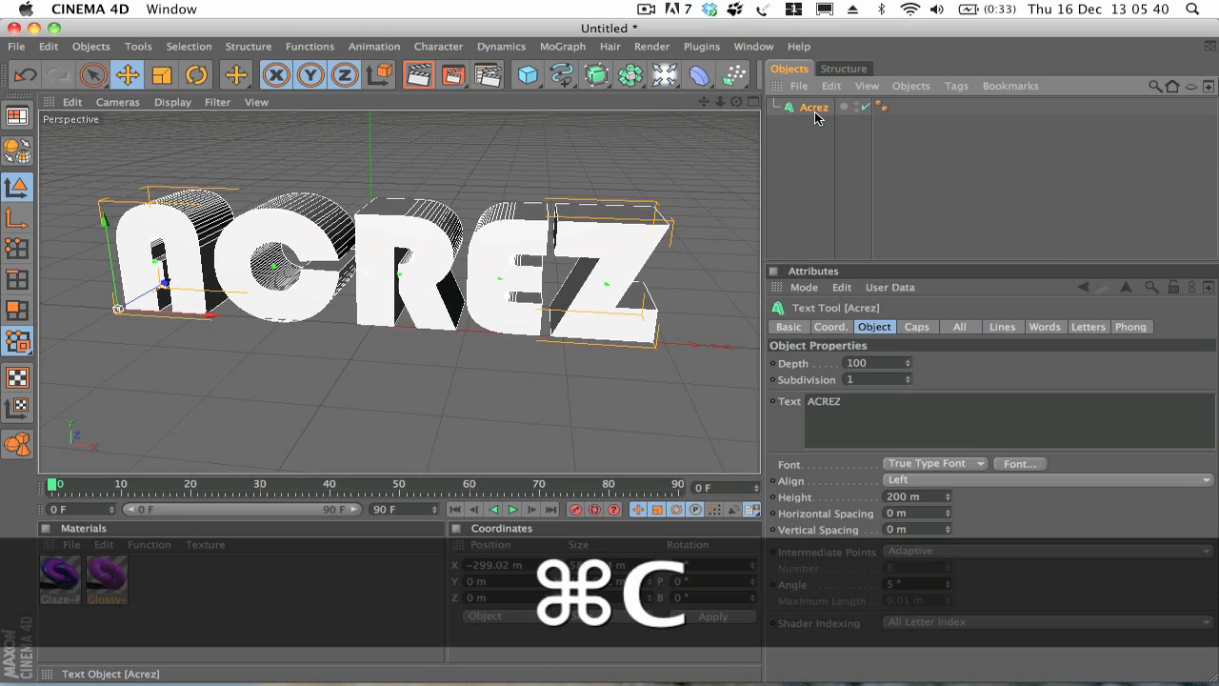
{"action": "key", "text": "super+v"}
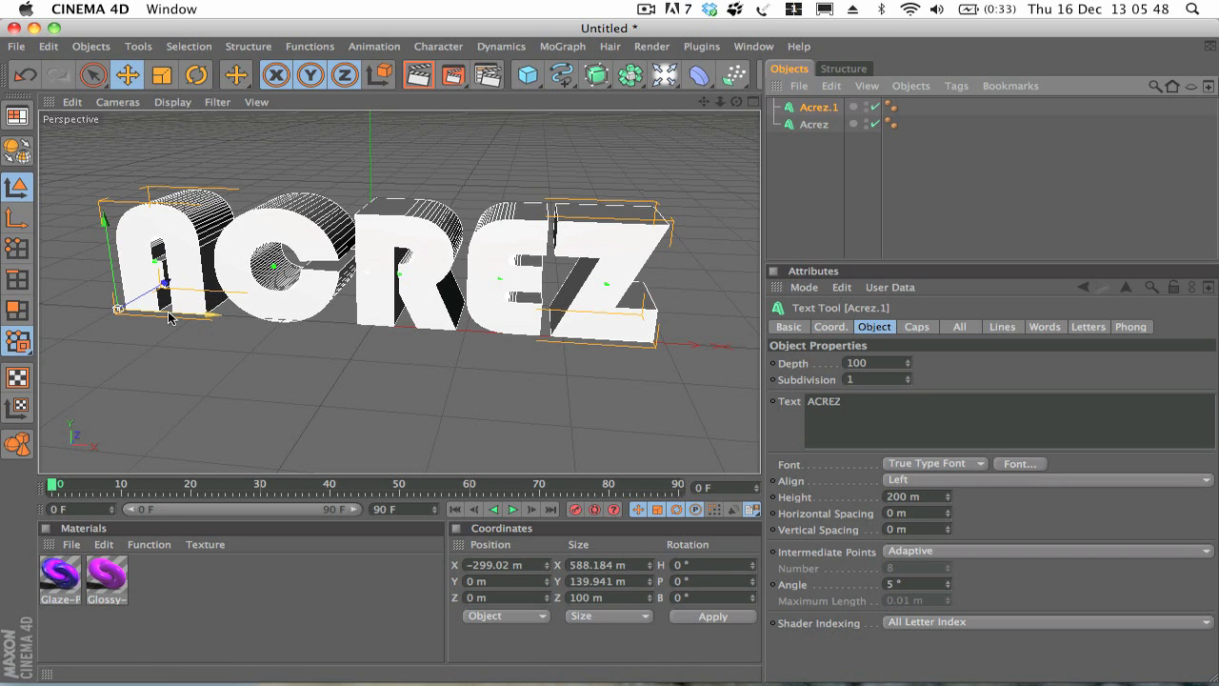
Give Acrez.1 a depth of 80, push it about 9.7 m on Z, and face the text
{"action": "left_click_drag", "start_coordinate": [68, 218], "coordinate": [457, 221]}
{"action": "left_click_drag", "start_coordinate": [542, 313], "coordinate": [176, 318]}
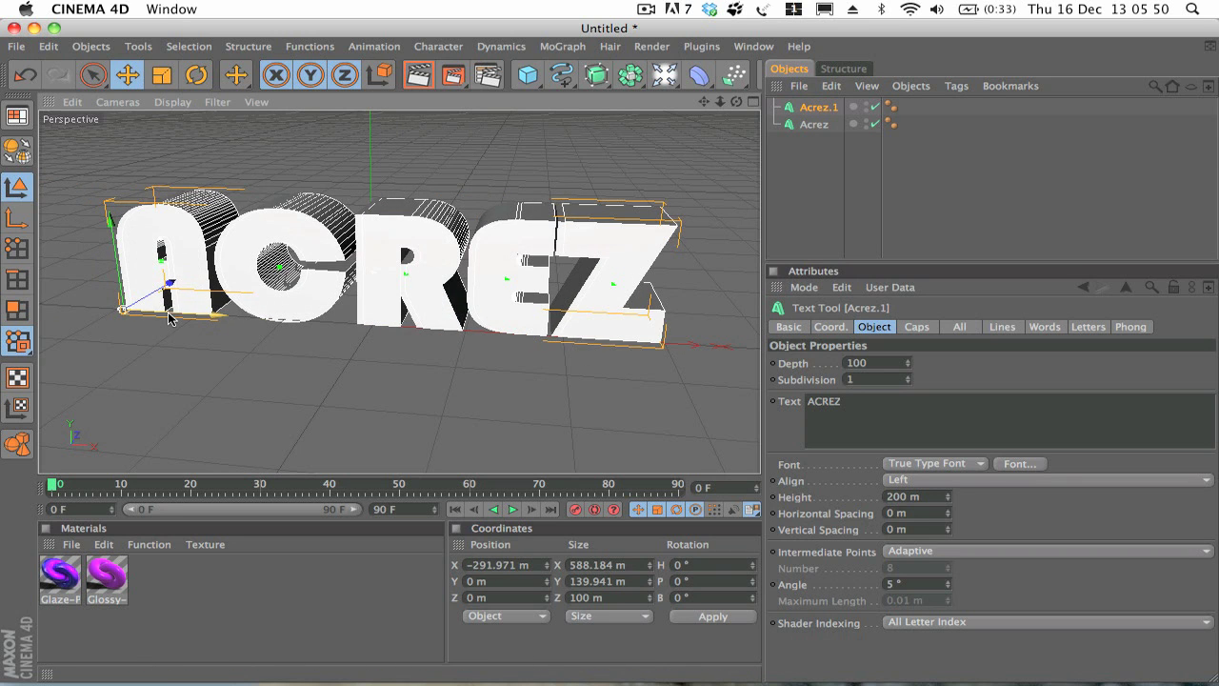
{"action": "key", "text": "super+z"}
{"action": "left_click_drag", "start_coordinate": [139, 414], "coordinate": [139, 414], "text": "alt"}
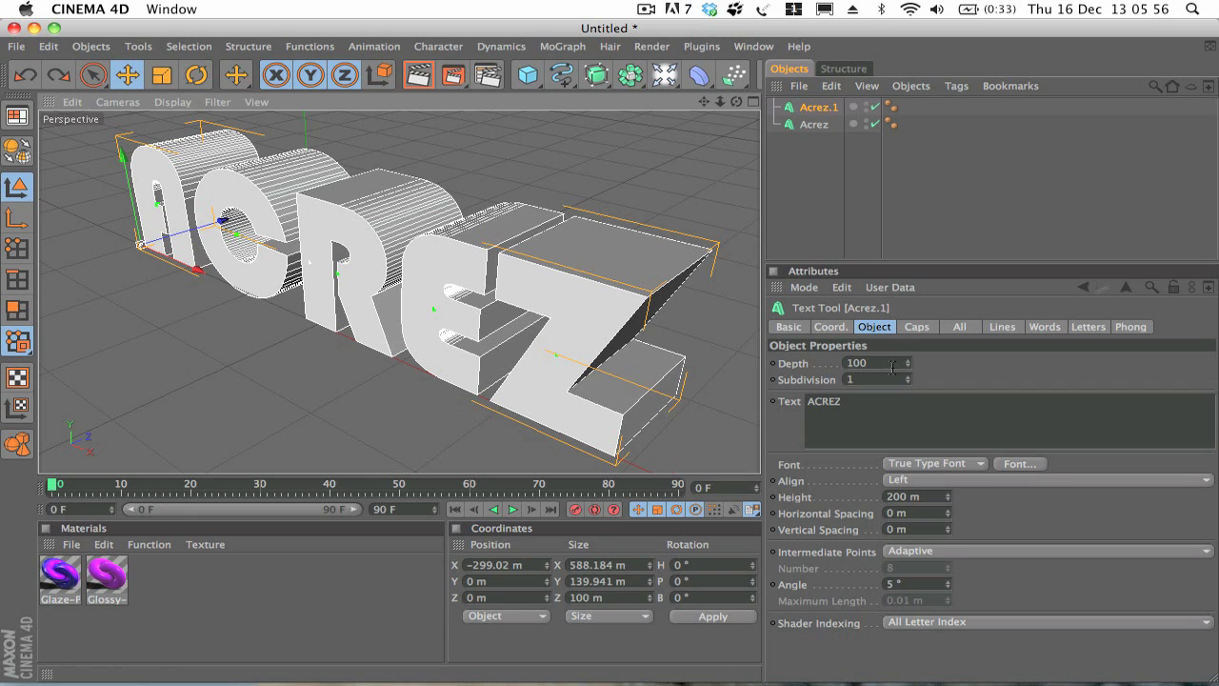
{"action": "left_click_drag", "start_coordinate": [909, 364], "coordinate": [907, 375]}
{"action": "left_click_drag", "start_coordinate": [309, 260], "coordinate": [301, 329], "text": "alt"}
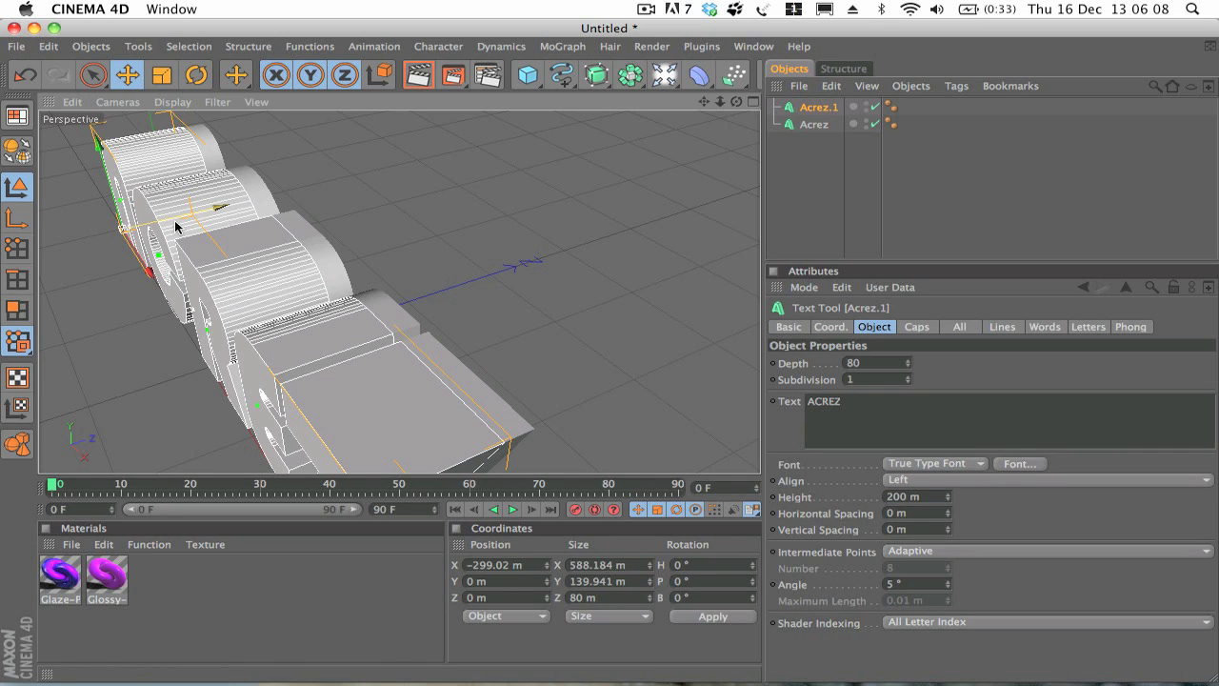
{"action": "mouse_move", "coordinate": [174, 221]}
{"action": "left_mouse_down"}
{"action": "mouse_move", "coordinate": [152, 229]}
{"action": "mouse_move", "coordinate": [190, 217]}
{"action": "left_mouse_up"}
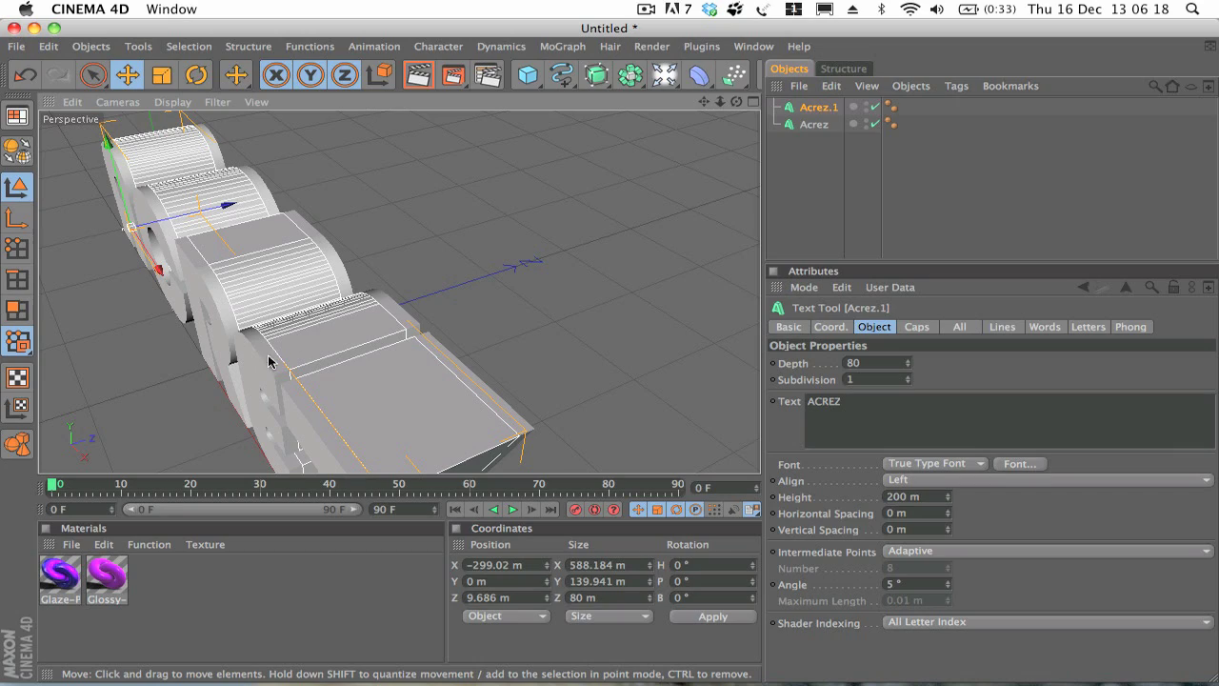
{"action": "mouse_move", "coordinate": [493, 268]}
{"action": "left_mouse_down", "text": "alt"}
{"action": "mouse_move", "coordinate": [508, 271]}
{"action": "mouse_move", "coordinate": [511, 257]}
{"action": "left_mouse_up", "text": "alt"}
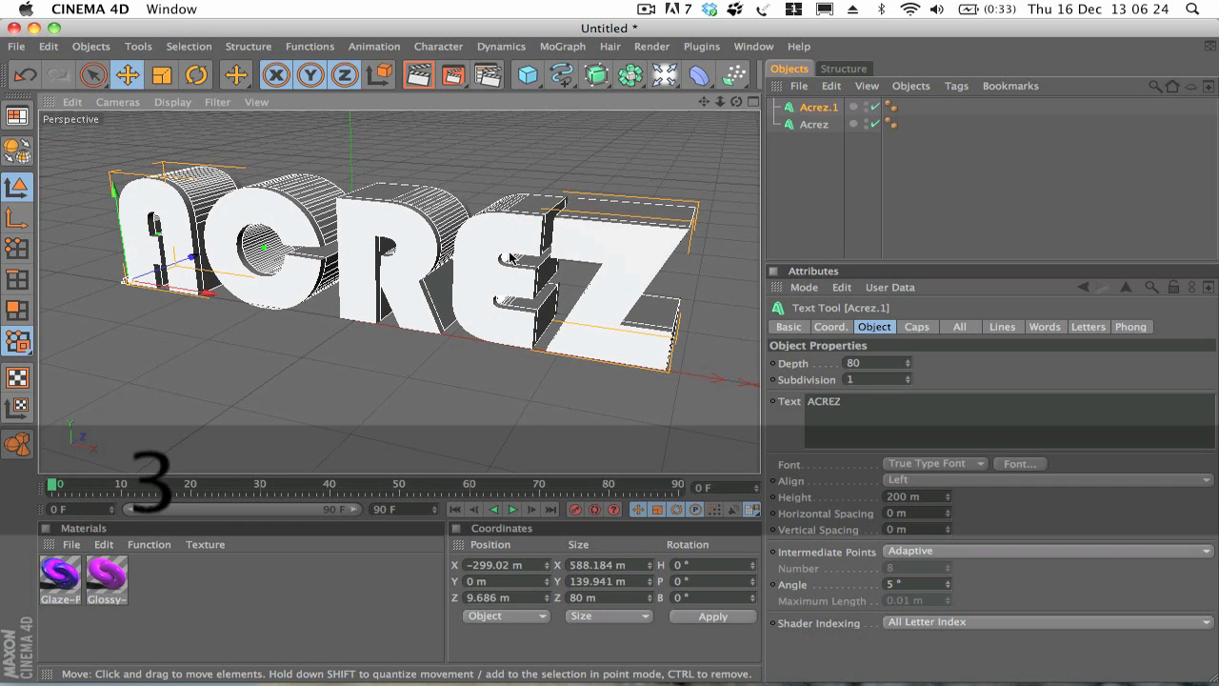
Set Start and End caps to Fillet Cap with 3 m radius and render a preview
{"action": "left_click", "coordinate": [916, 327]}
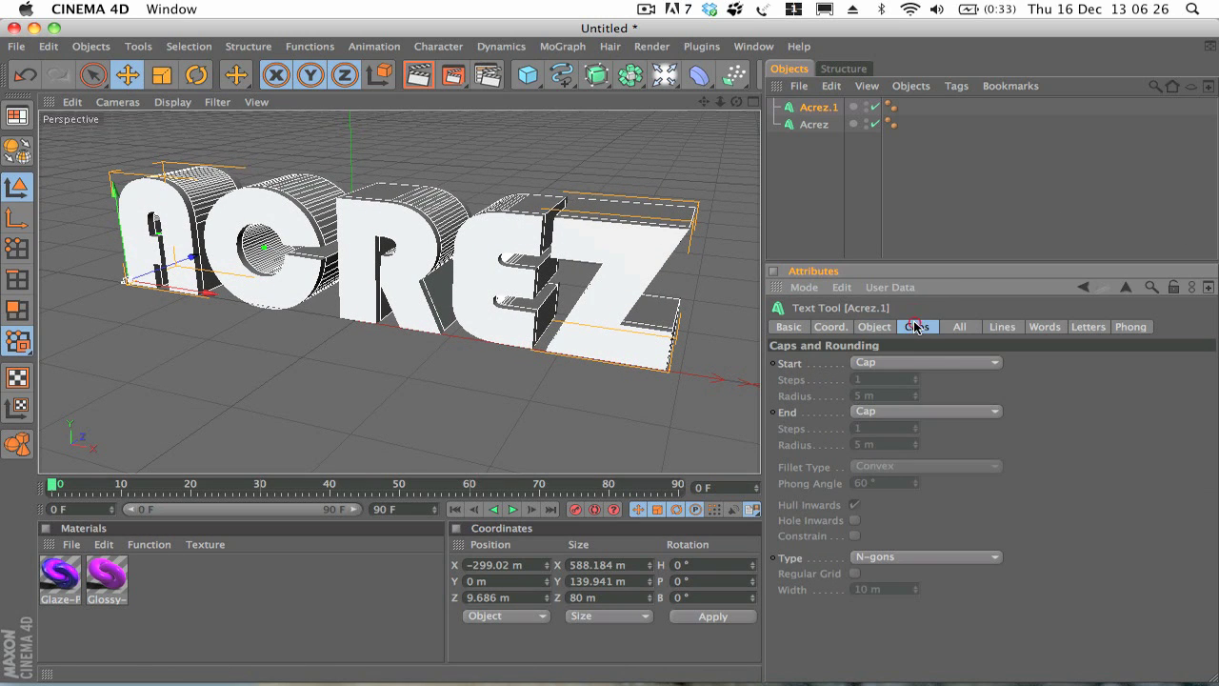
{"action": "left_click", "coordinate": [932, 368]}
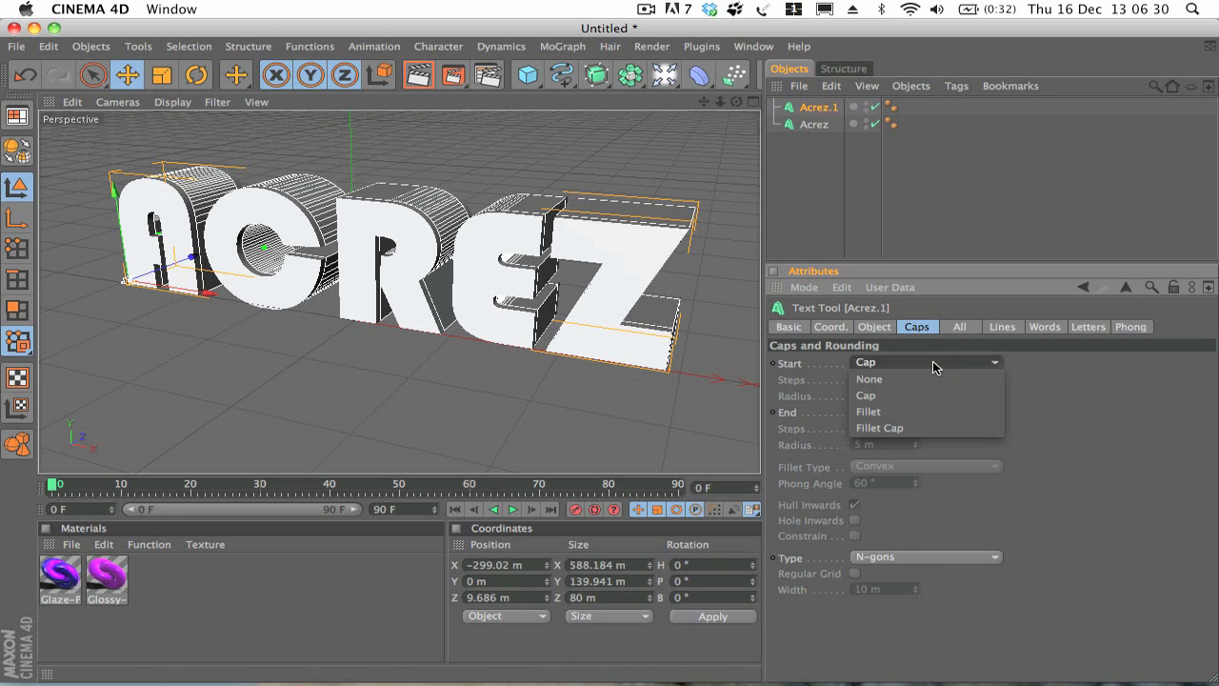
{"action": "left_click", "coordinate": [919, 429]}
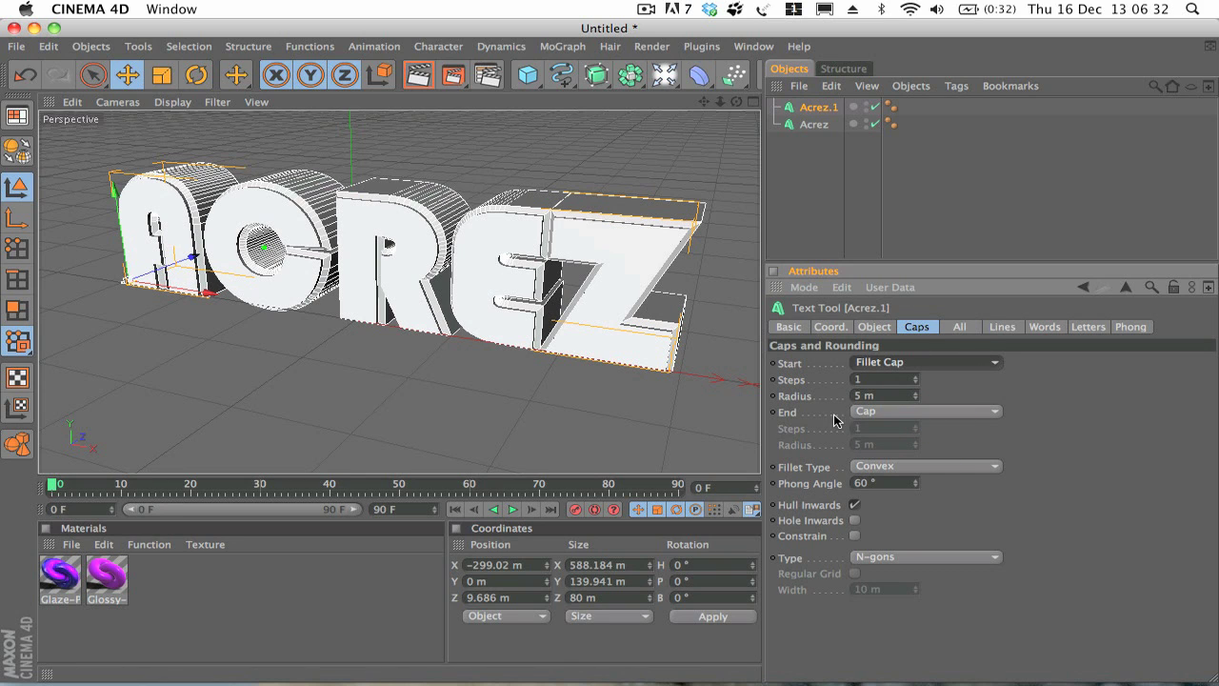
{"action": "left_click", "coordinate": [910, 413]}
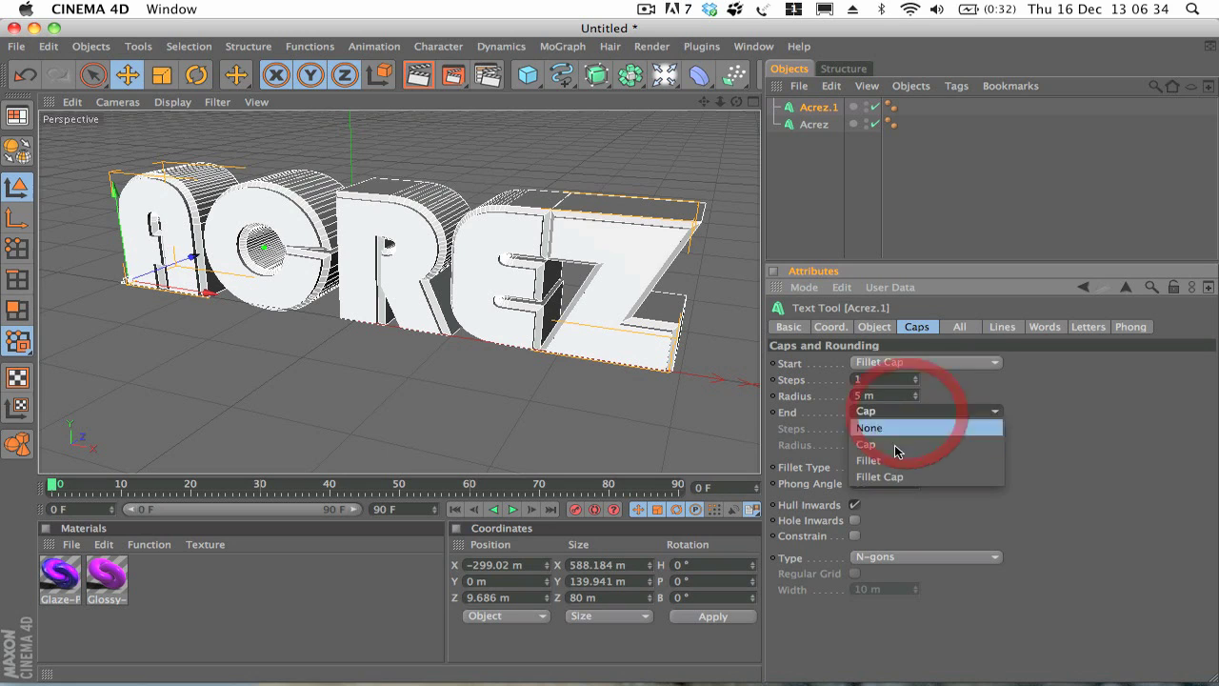
{"action": "left_click", "coordinate": [902, 477]}
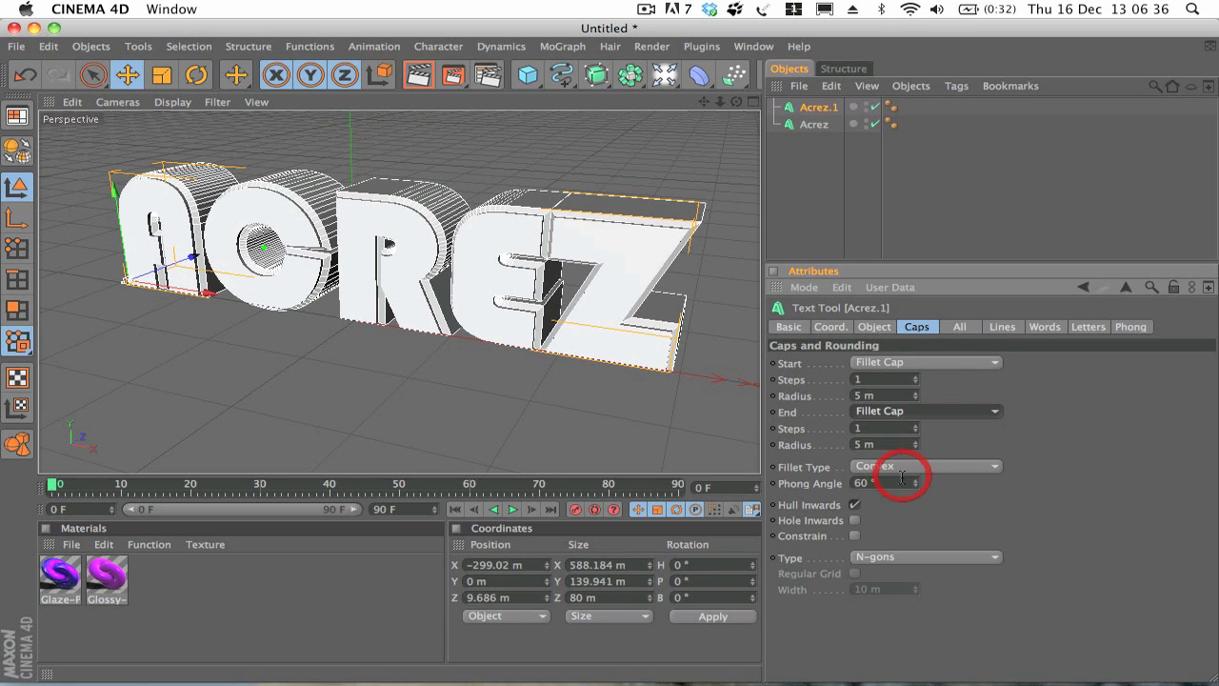
{"action": "left_click", "coordinate": [914, 399]}
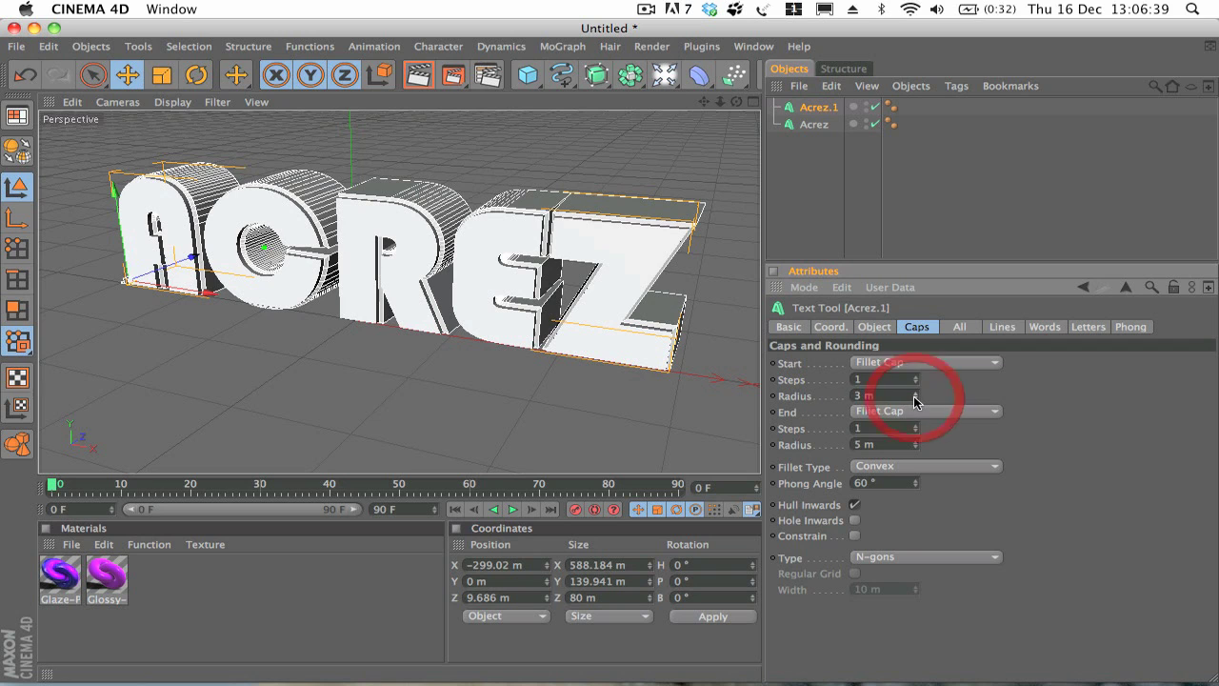
{"action": "left_click", "coordinate": [917, 447]}
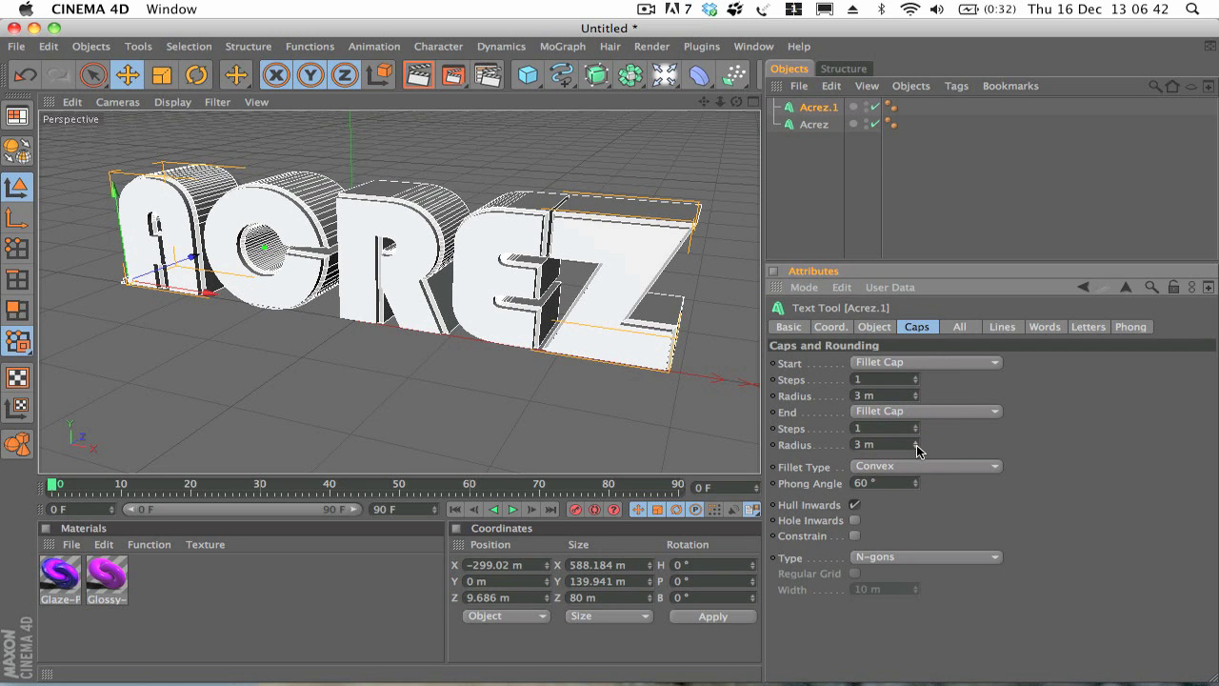
{"action": "left_click_drag", "start_coordinate": [227, 233], "coordinate": [441, 195], "text": "alt"}
{"action": "left_click", "coordinate": [416, 75]}
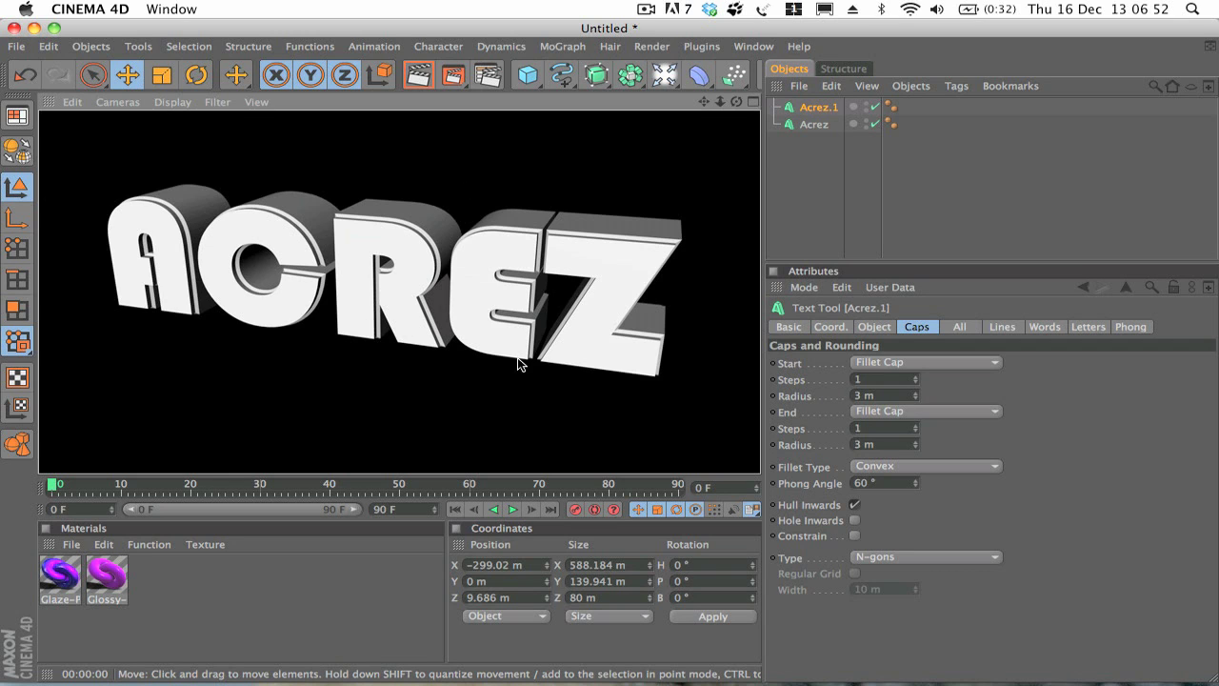
Apply Glaze-Purple to Acrez.1 and Glossy-Purple to Acrez, then render the purple text
{"action": "left_click", "coordinate": [806, 207]}
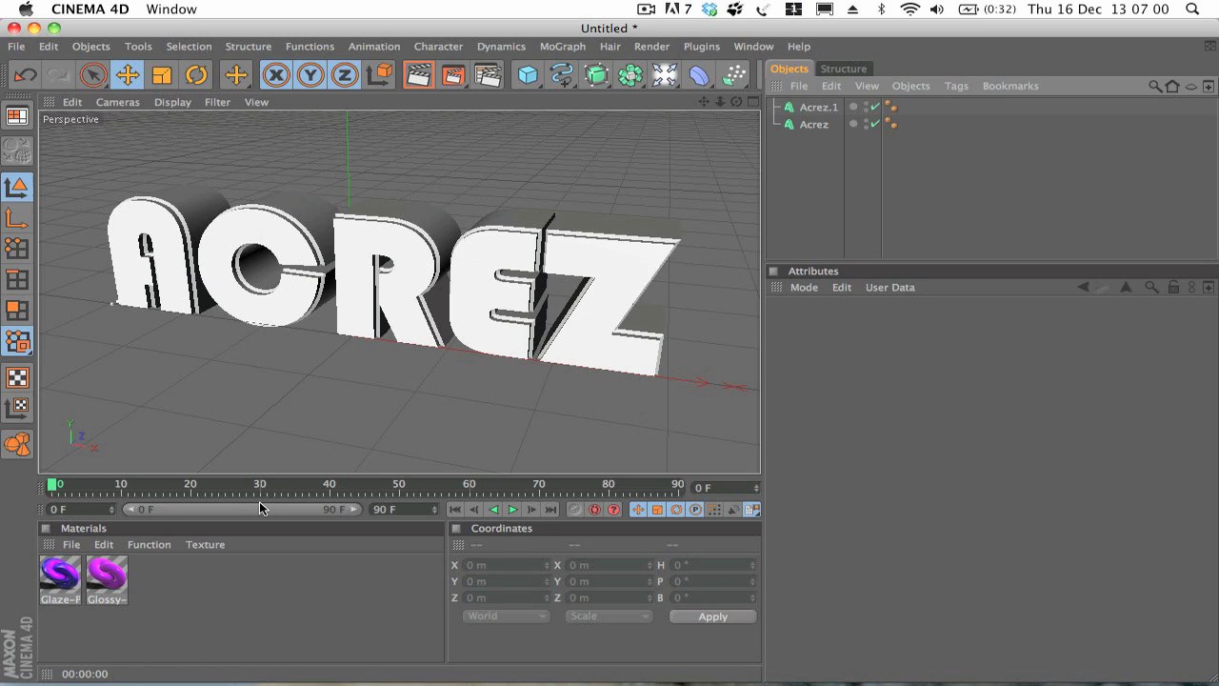
{"action": "left_click", "coordinate": [58, 572]}
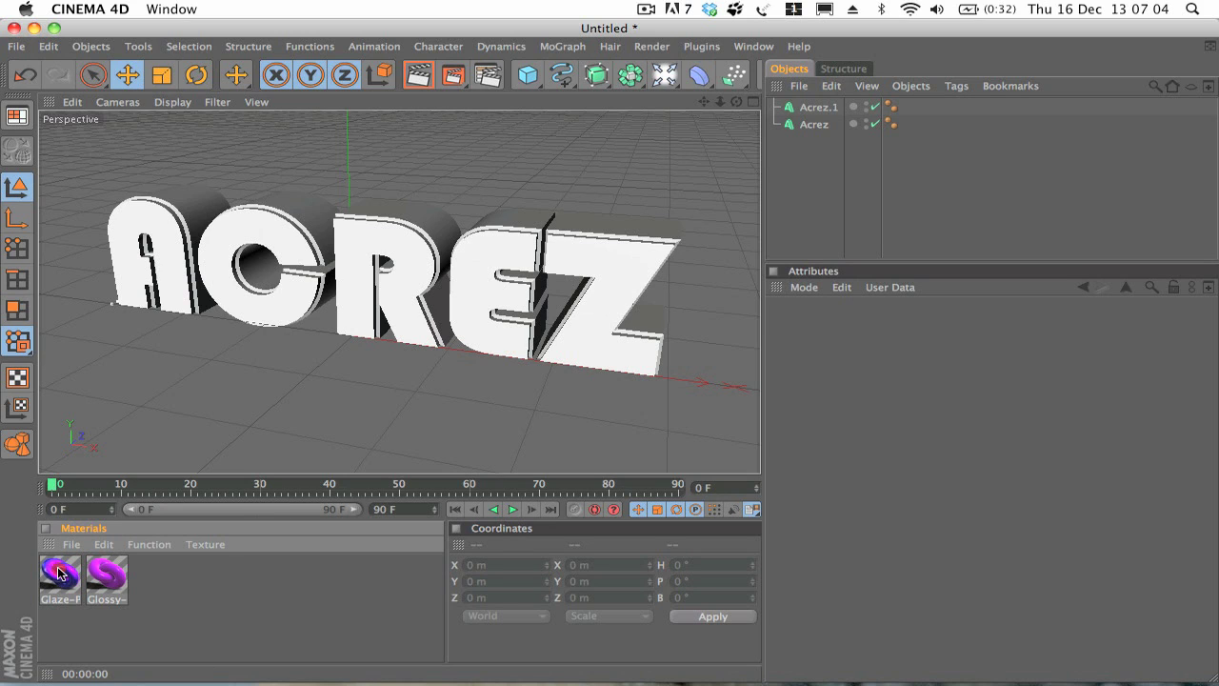
{"action": "left_click_drag", "start_coordinate": [435, 217], "coordinate": [435, 218]}
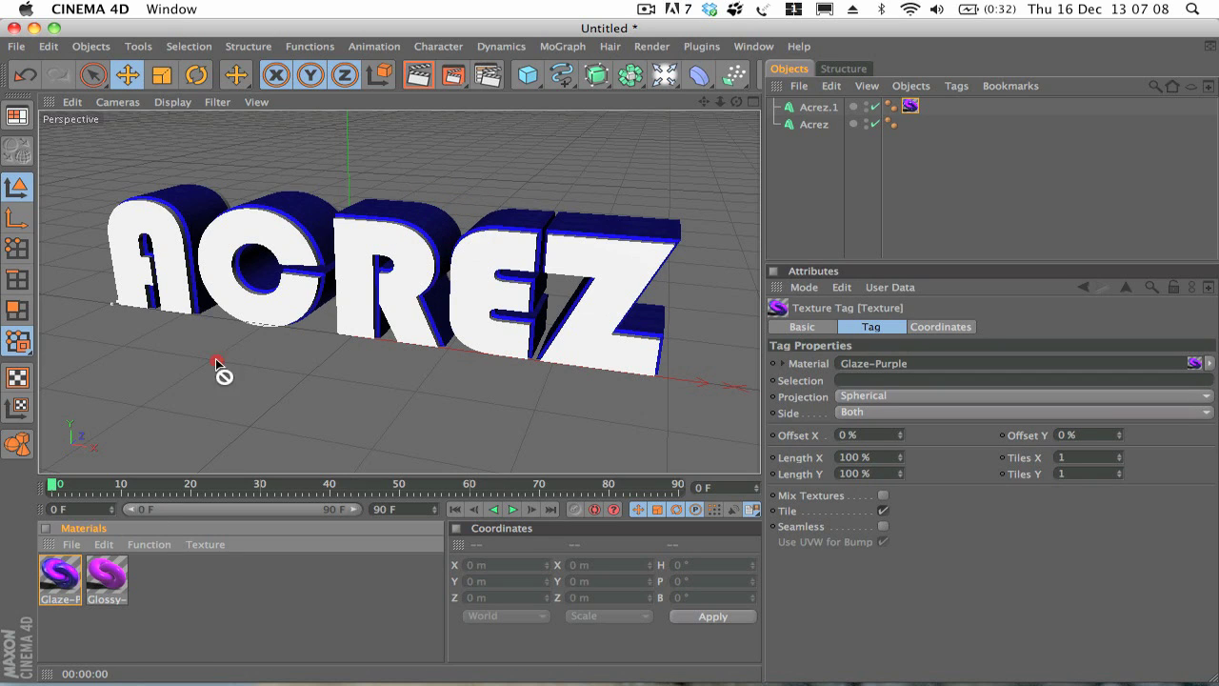
{"action": "left_click_drag", "start_coordinate": [106, 583], "coordinate": [310, 298]}
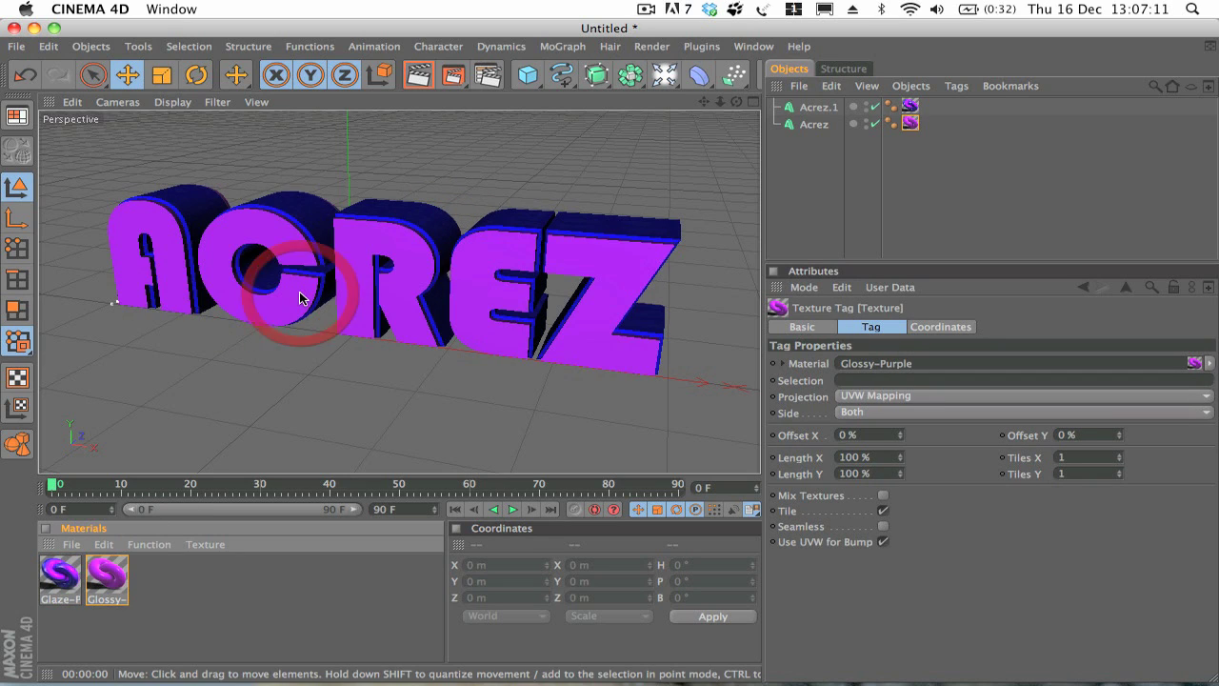
{"action": "left_click", "coordinate": [416, 72]}
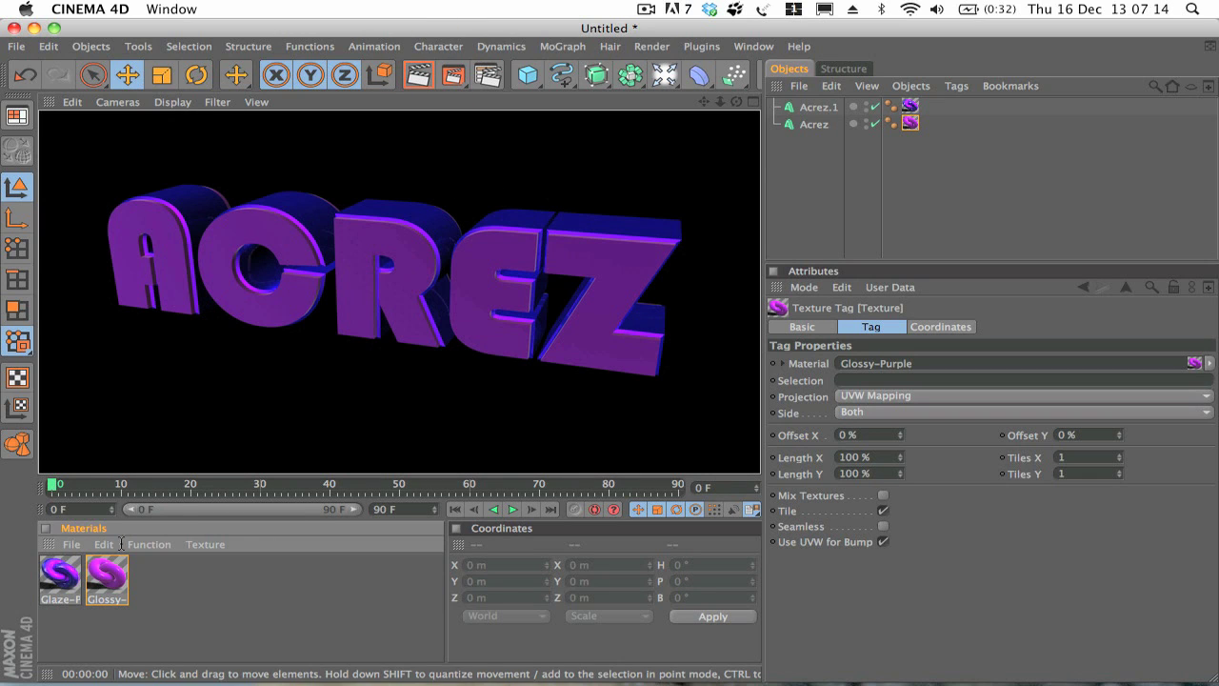
Add an Omni light, position it in front of the text at about 400.662 m Y, and render
{"action": "left_click", "coordinate": [663, 76]}
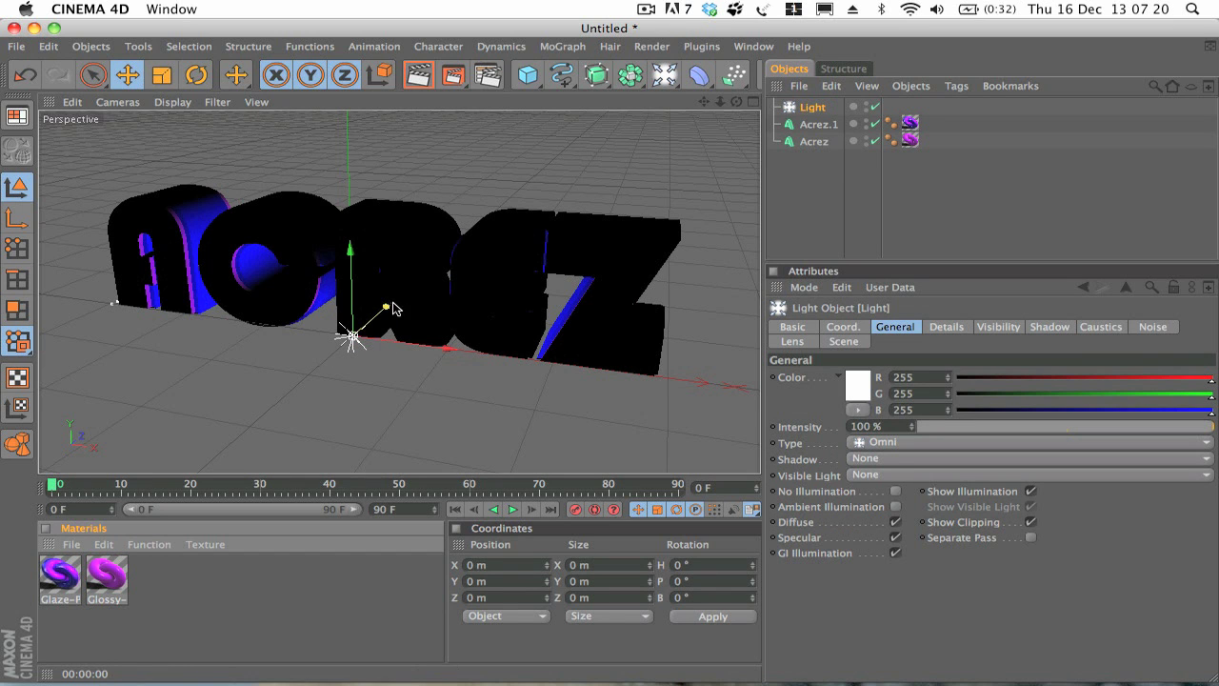
{"action": "left_click_drag", "start_coordinate": [386, 307], "coordinate": [224, 448]}
{"action": "scroll", "coordinate": [400, 304], "scroll_direction": "down", "scroll_amount": 3}
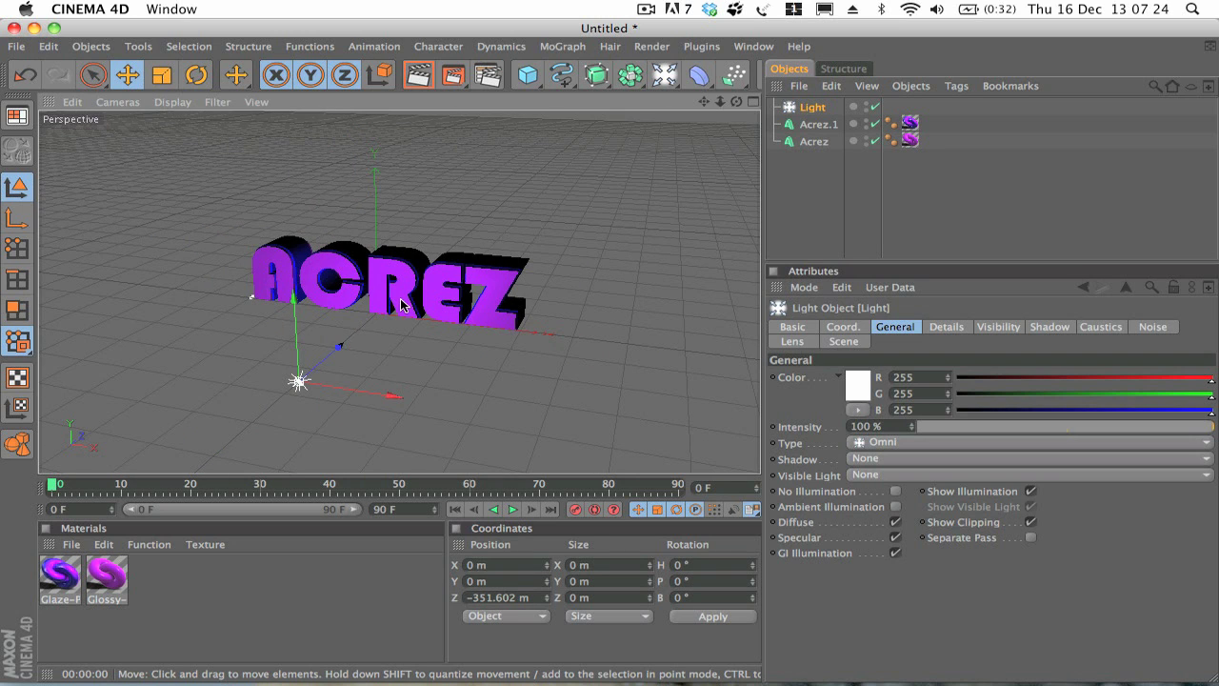
{"action": "left_click_drag", "start_coordinate": [343, 360], "coordinate": [269, 372]}
{"action": "scroll", "coordinate": [401, 326], "scroll_direction": "up", "scroll_amount": 8}
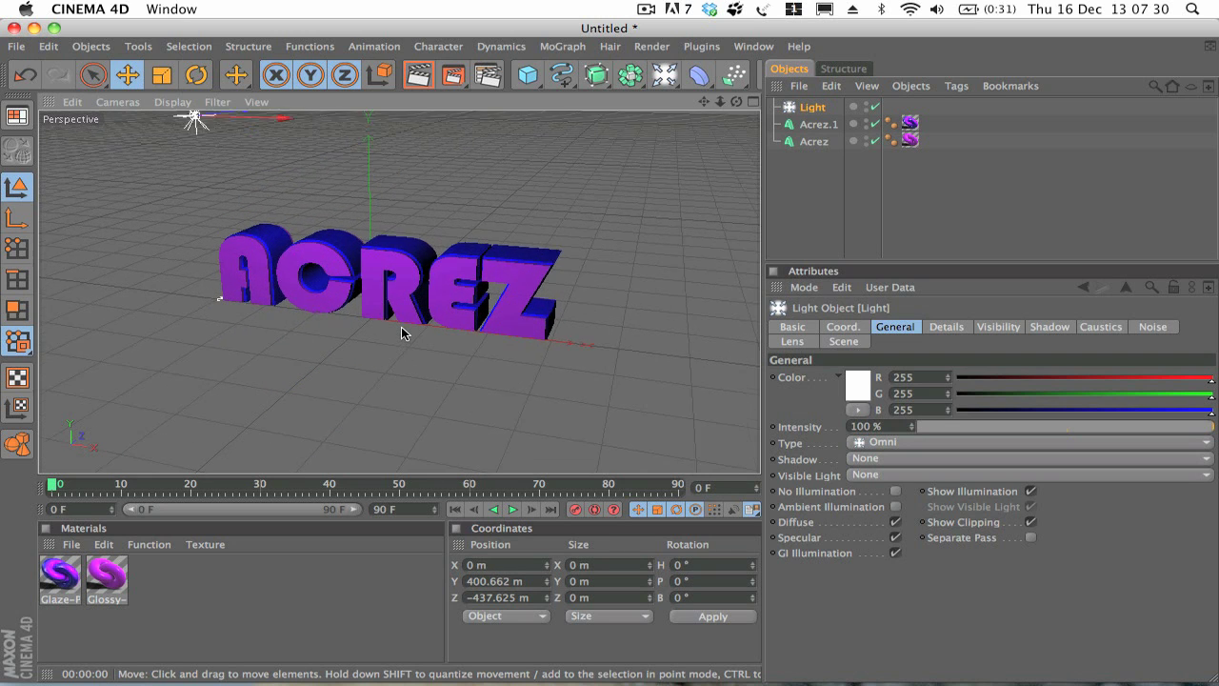
{"action": "scroll", "coordinate": [401, 332], "scroll_direction": "down", "scroll_amount": 5}
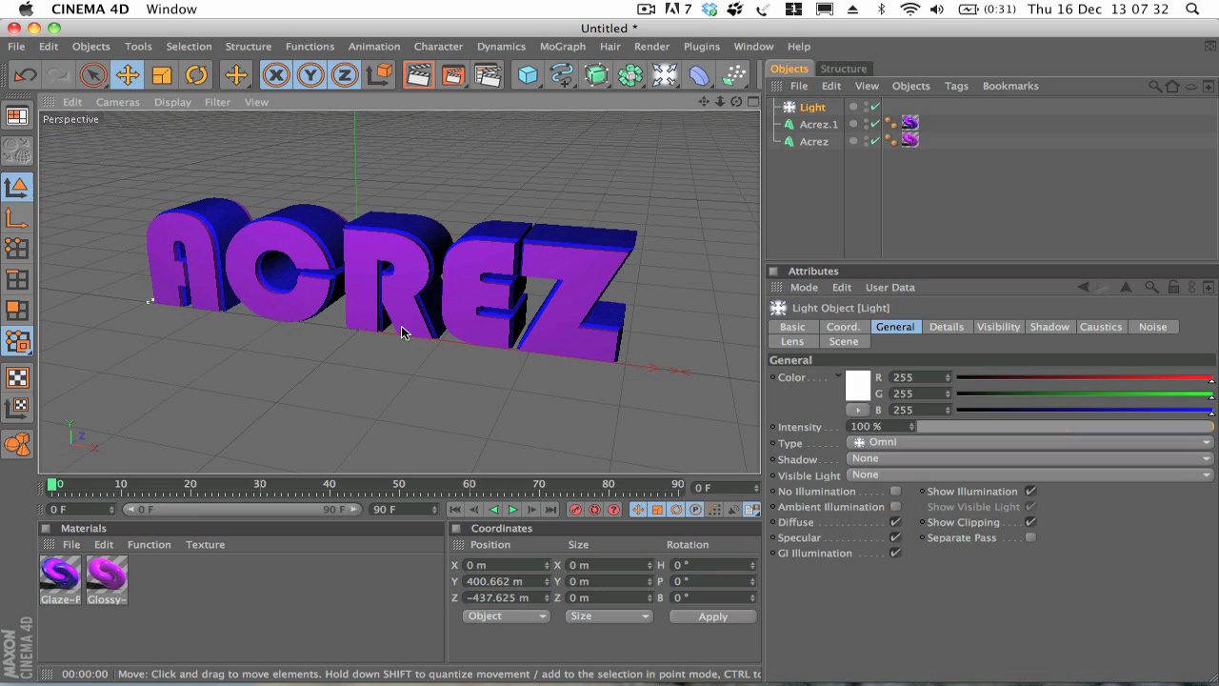
{"action": "left_click", "coordinate": [423, 79]}
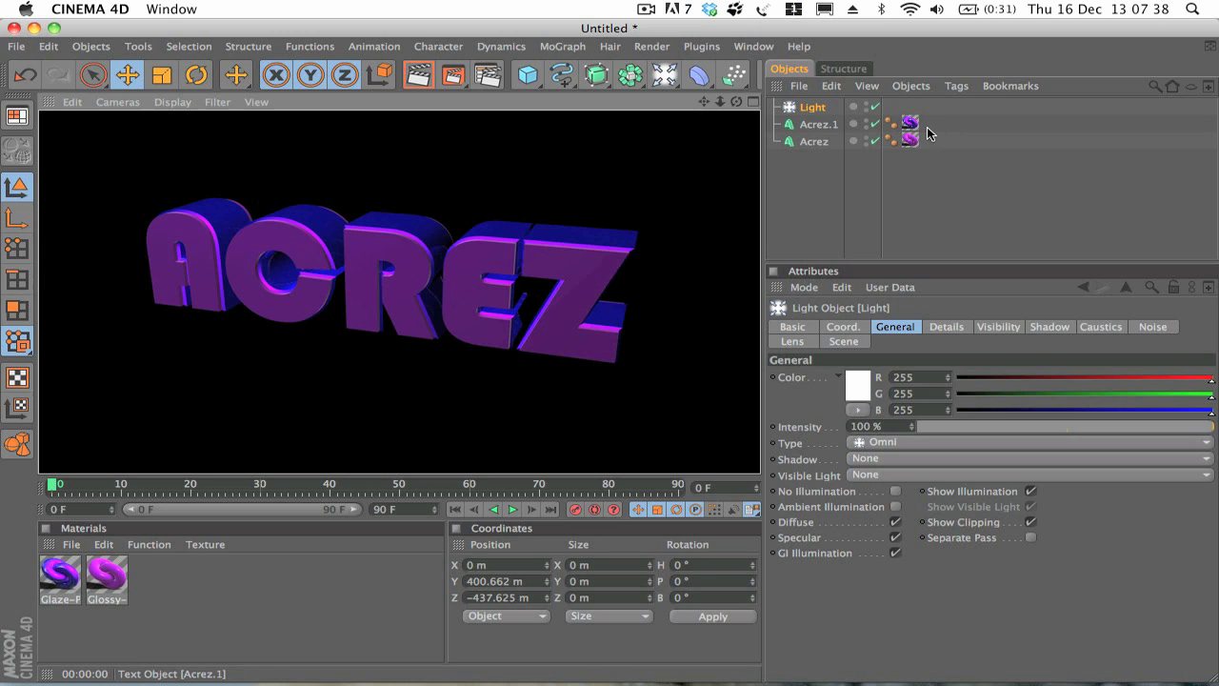
Move the Glaze-Purple tag to Acrez and Glossy-Purple to Acrez.1, then render to compare
{"action": "mouse_move", "coordinate": [910, 127]}
{"action": "left_mouse_down"}
{"action": "mouse_move", "coordinate": [939, 149]}
{"action": "mouse_move", "coordinate": [915, 141]}
{"action": "left_mouse_up"}
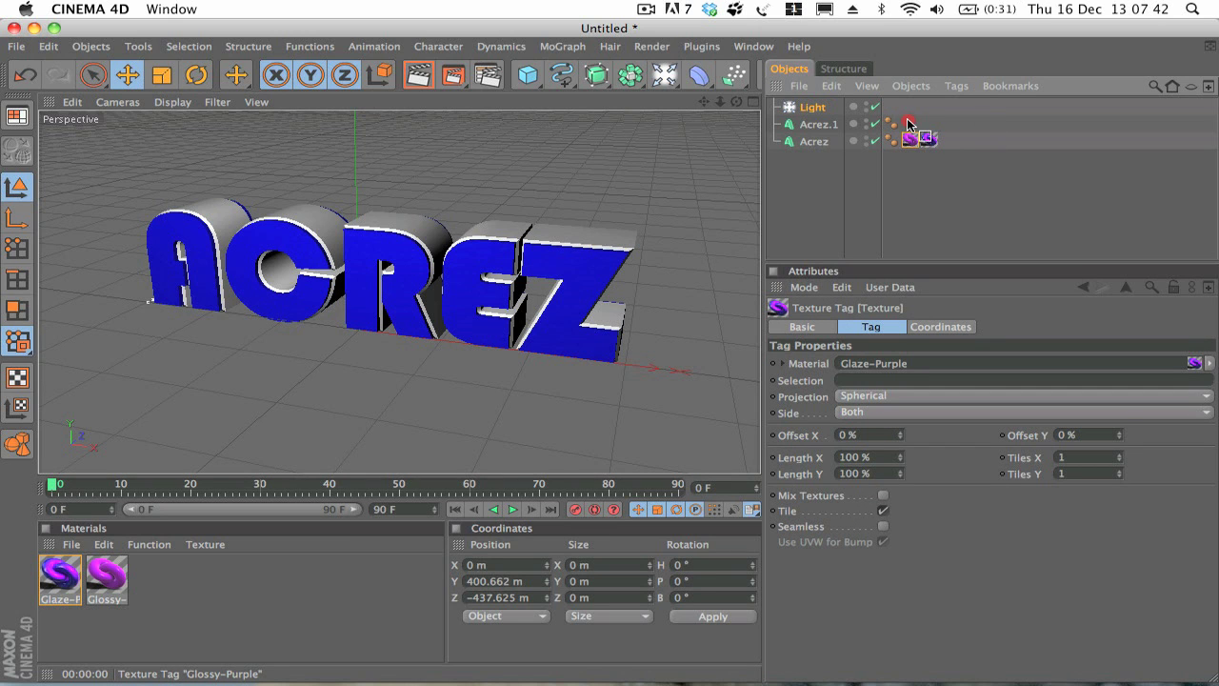
{"action": "left_click_drag", "start_coordinate": [907, 129], "coordinate": [910, 123]}
{"action": "left_click", "coordinate": [949, 217]}
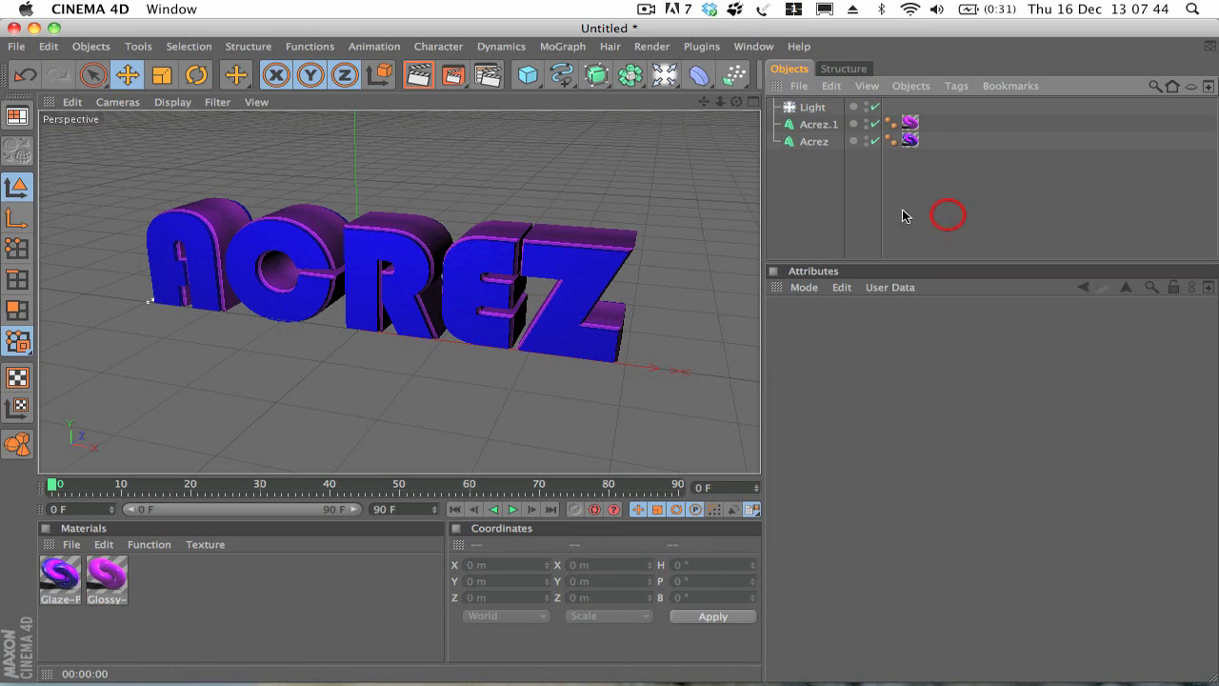
{"action": "left_click", "coordinate": [419, 75]}
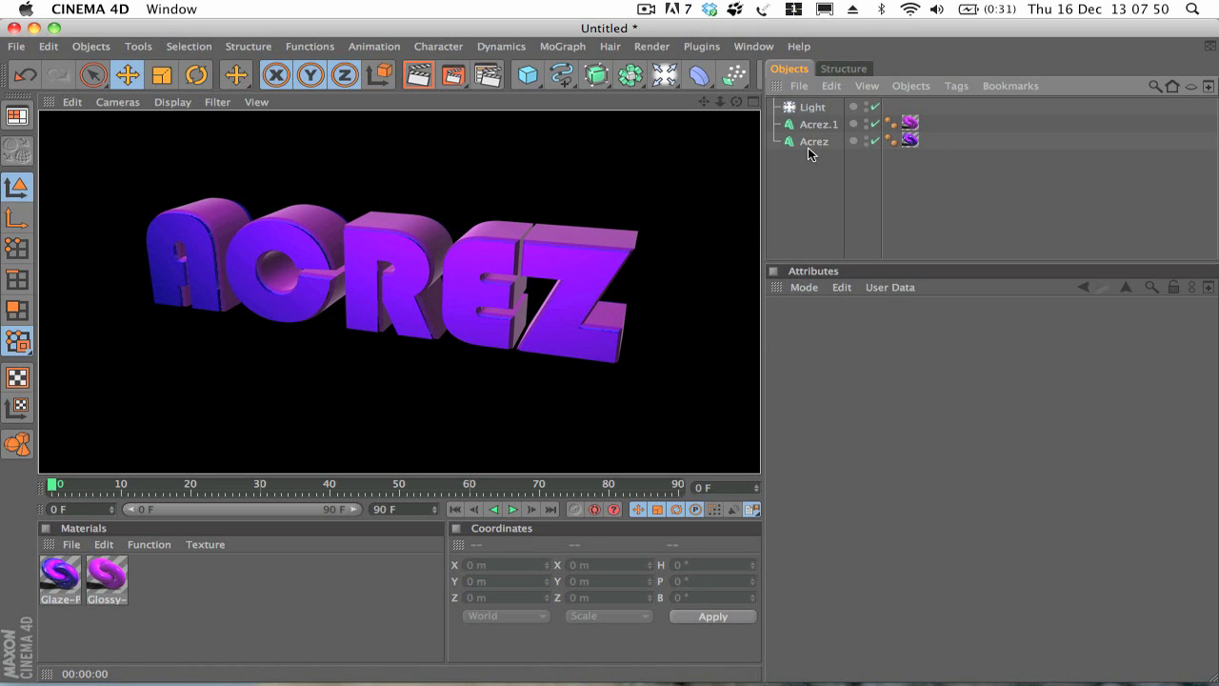
{"action": "left_click", "coordinate": [807, 172]}
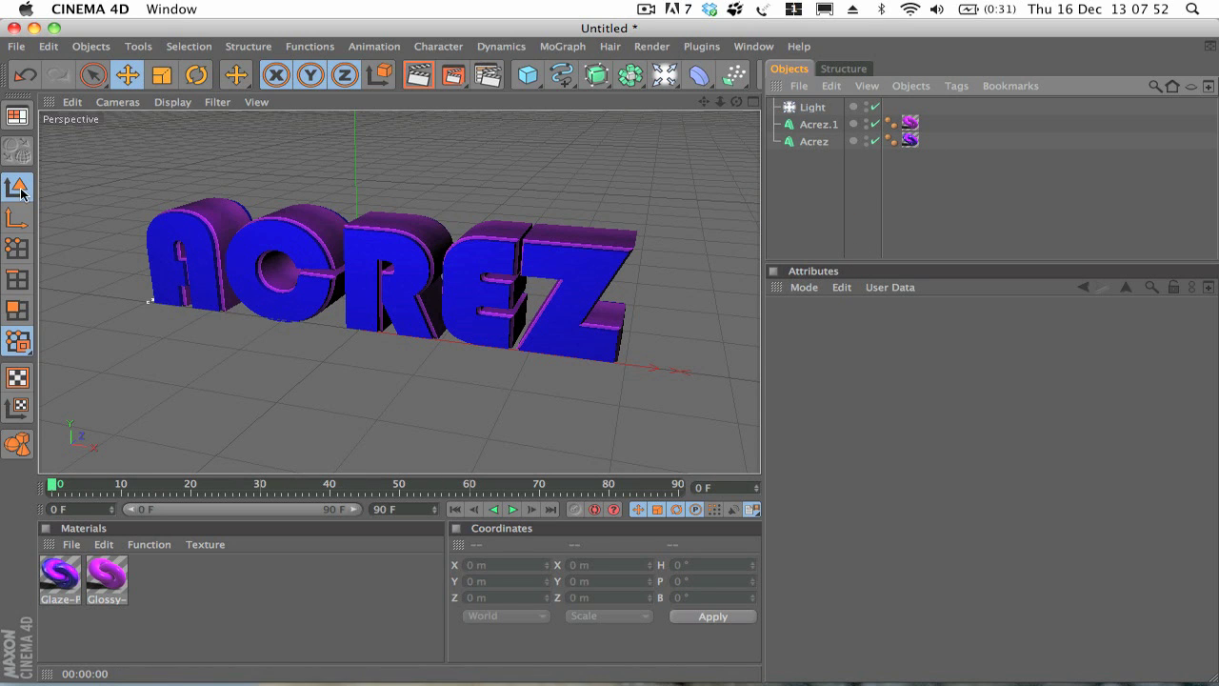
{"action": "mouse_move", "coordinate": [679, 683]}
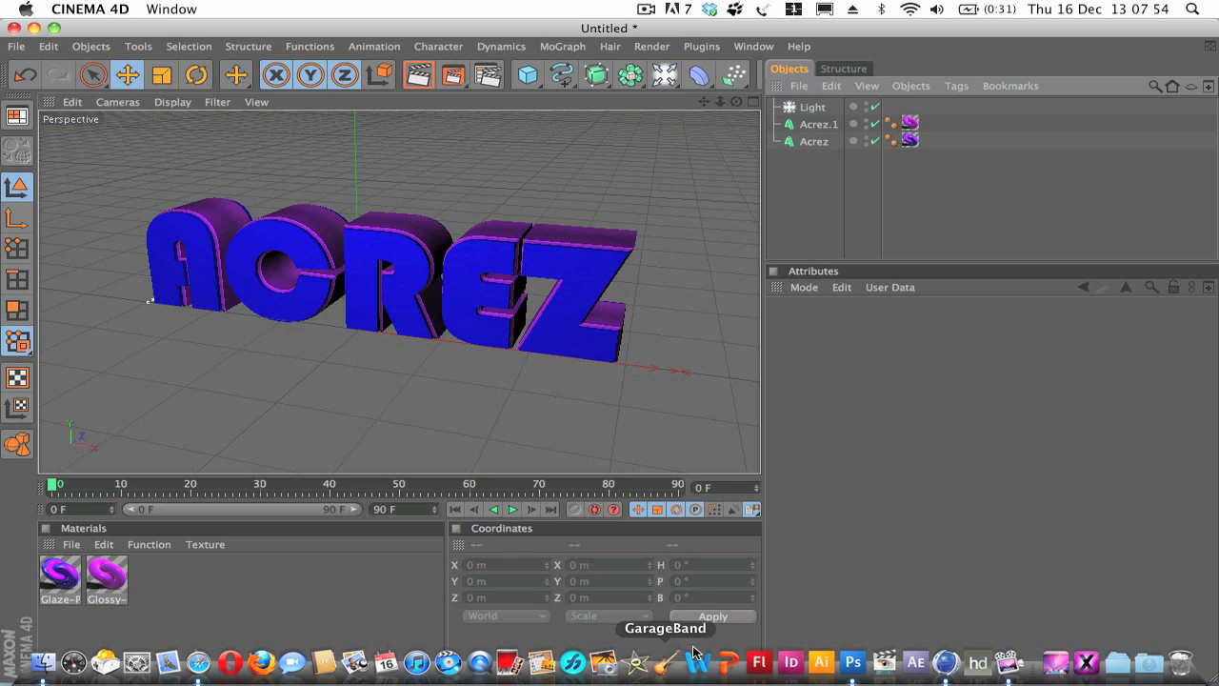
{"action": "left_click", "coordinate": [853, 662]}
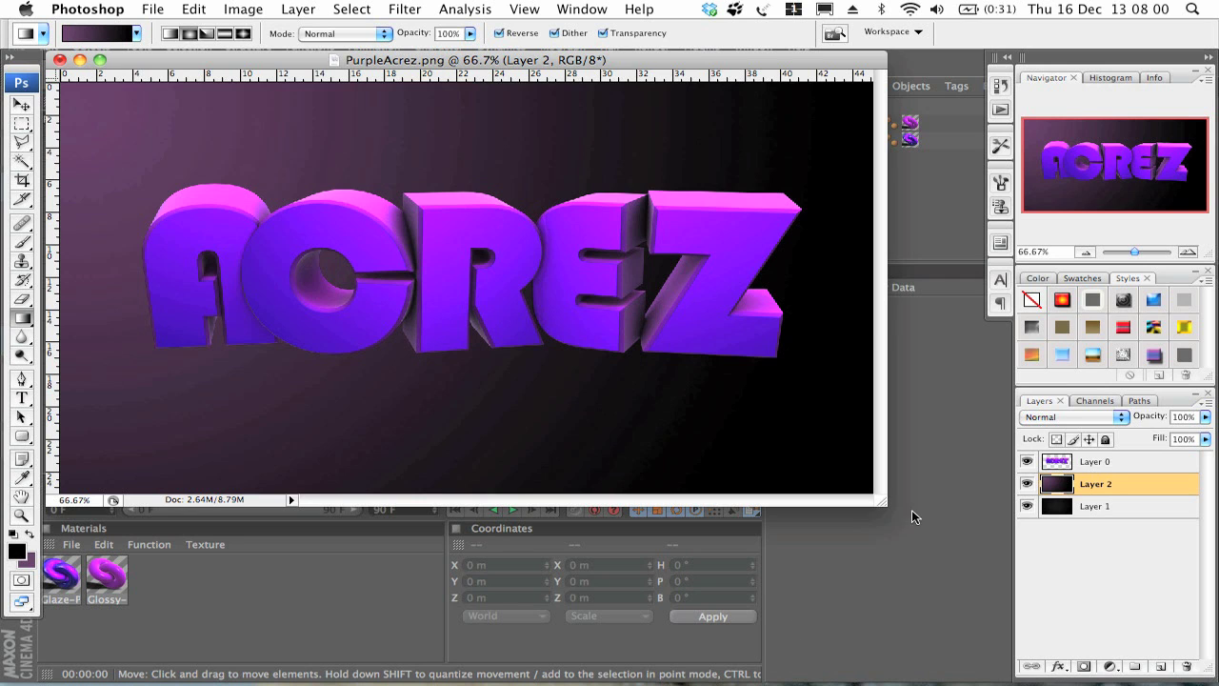
{"action": "left_click", "coordinate": [911, 322]}
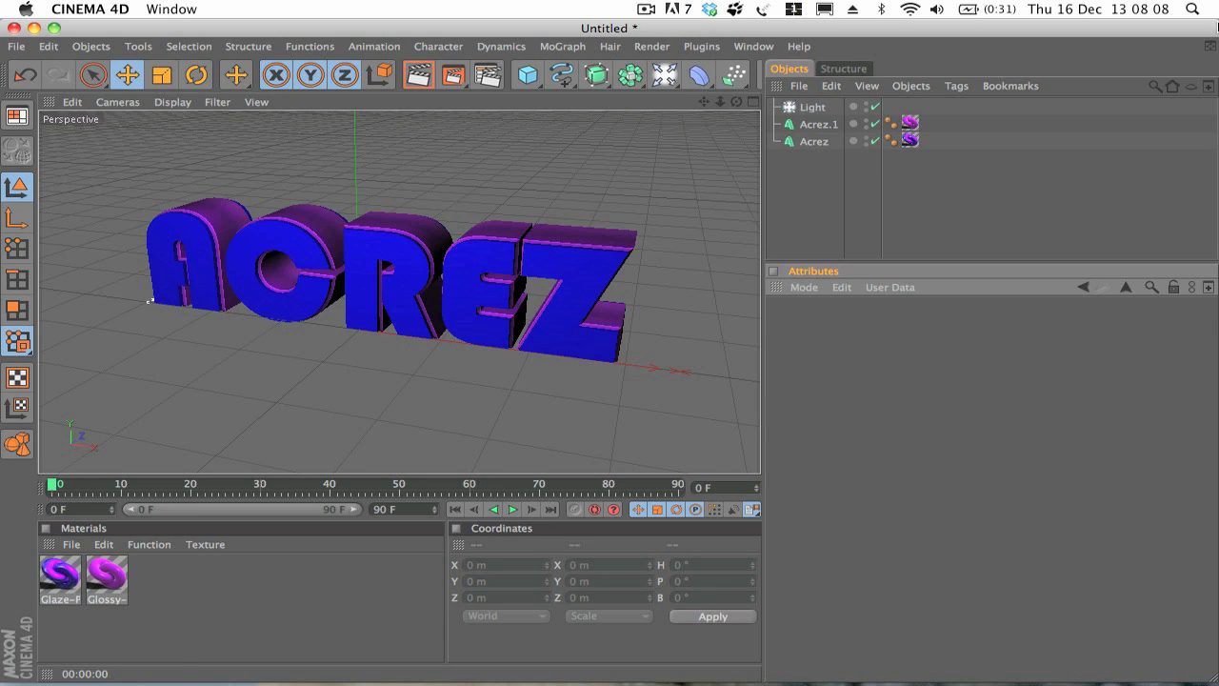
Select Acrez and Acrez.1 together and press C to make both editable
{"action": "left_click", "coordinate": [811, 141]}
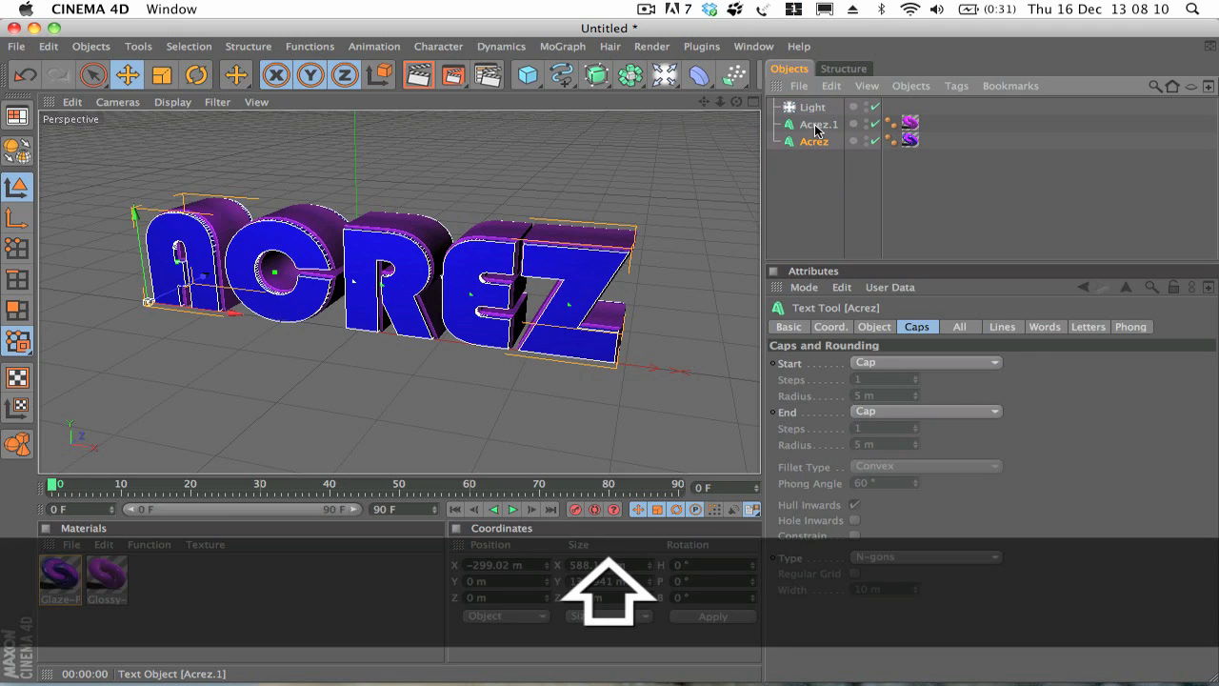
{"action": "left_click", "coordinate": [814, 127], "text": "shift"}
{"action": "left_click", "coordinate": [809, 188]}
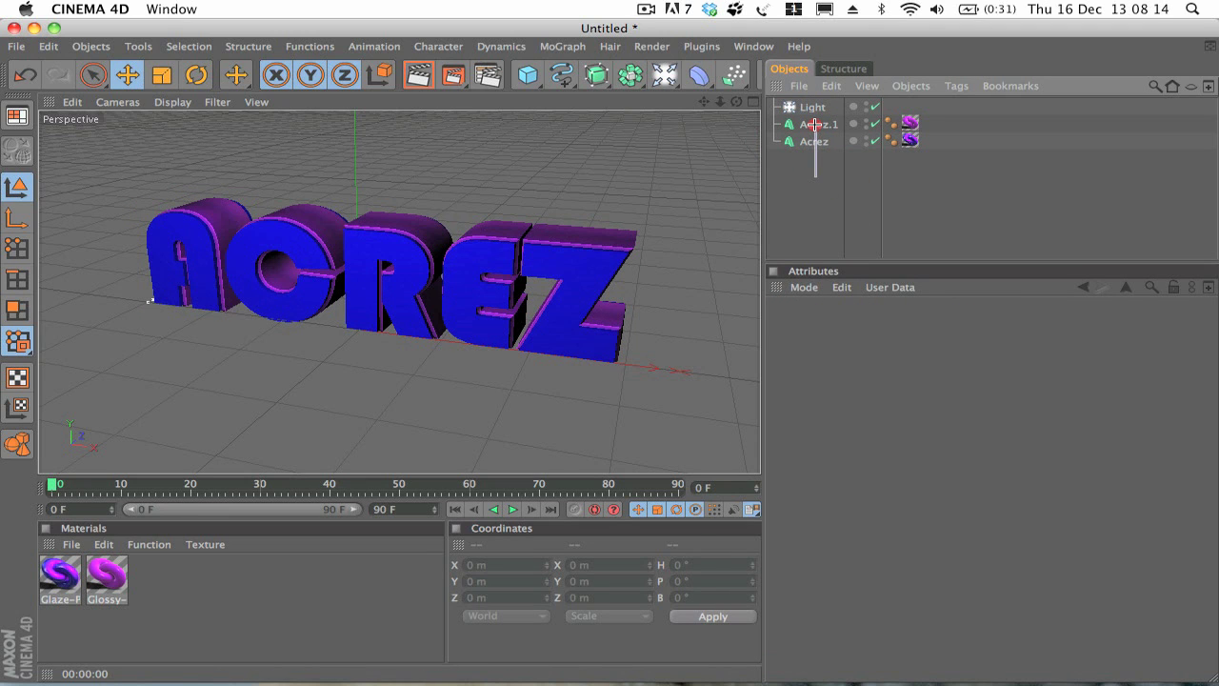
{"action": "left_click_drag", "start_coordinate": [814, 125], "coordinate": [816, 124]}
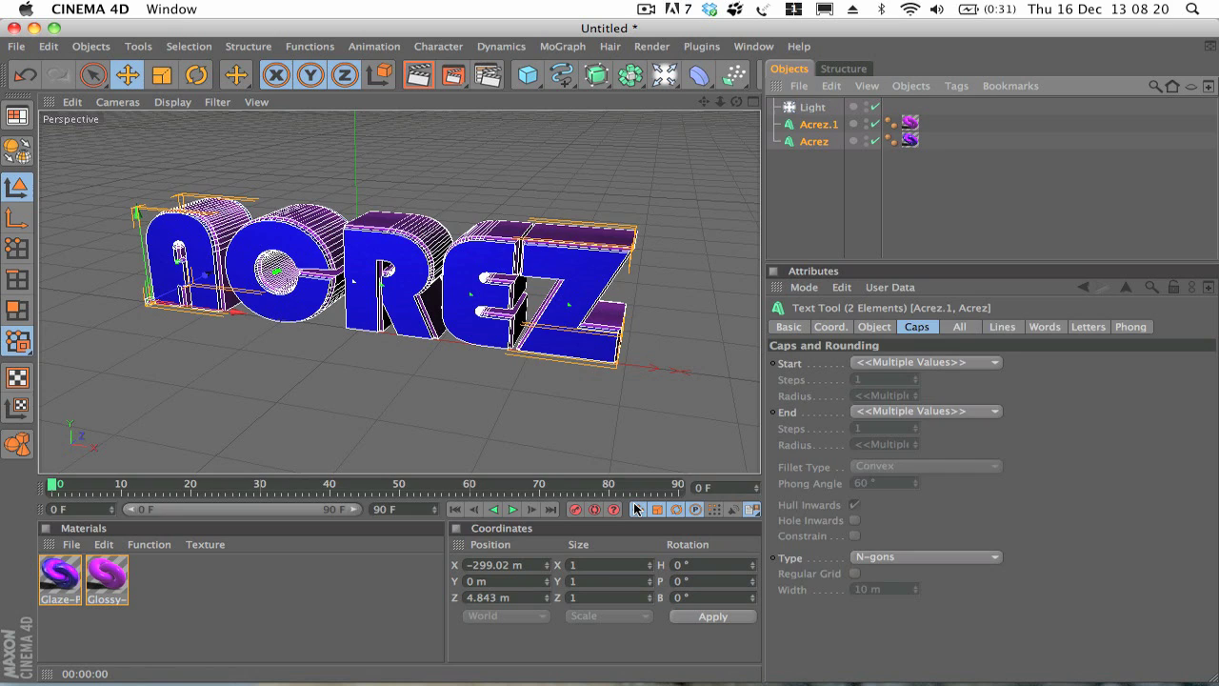
{"action": "key", "text": "c"}
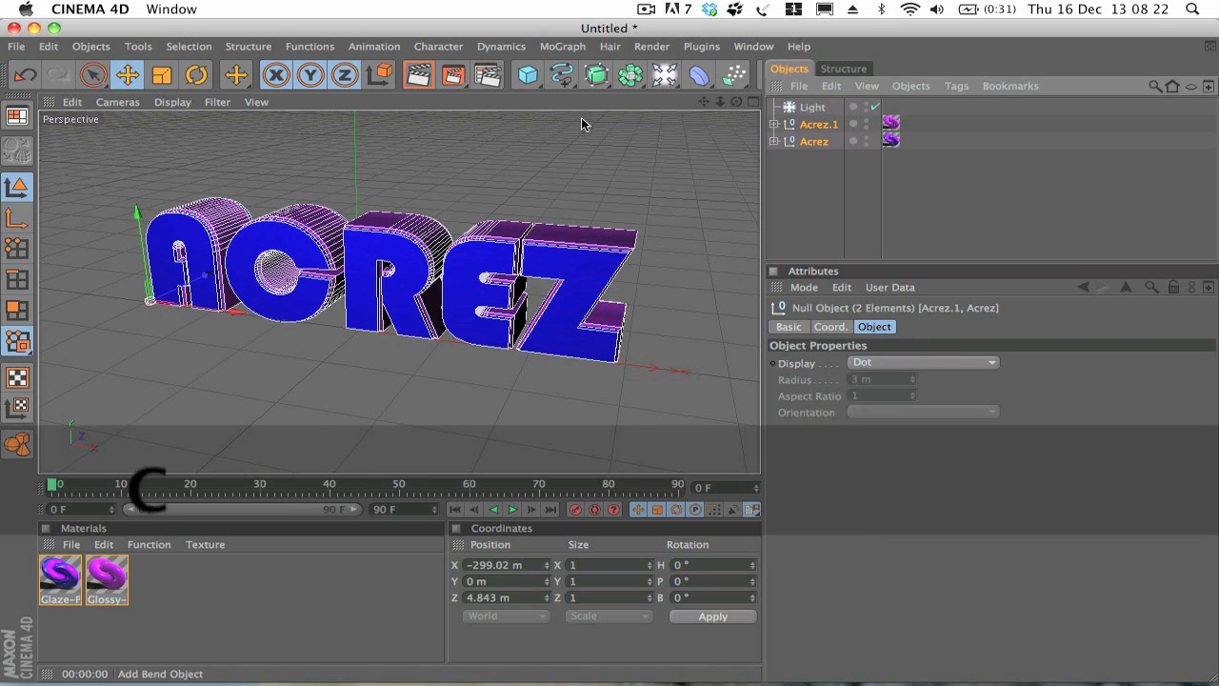
{"action": "left_click", "coordinate": [802, 160]}
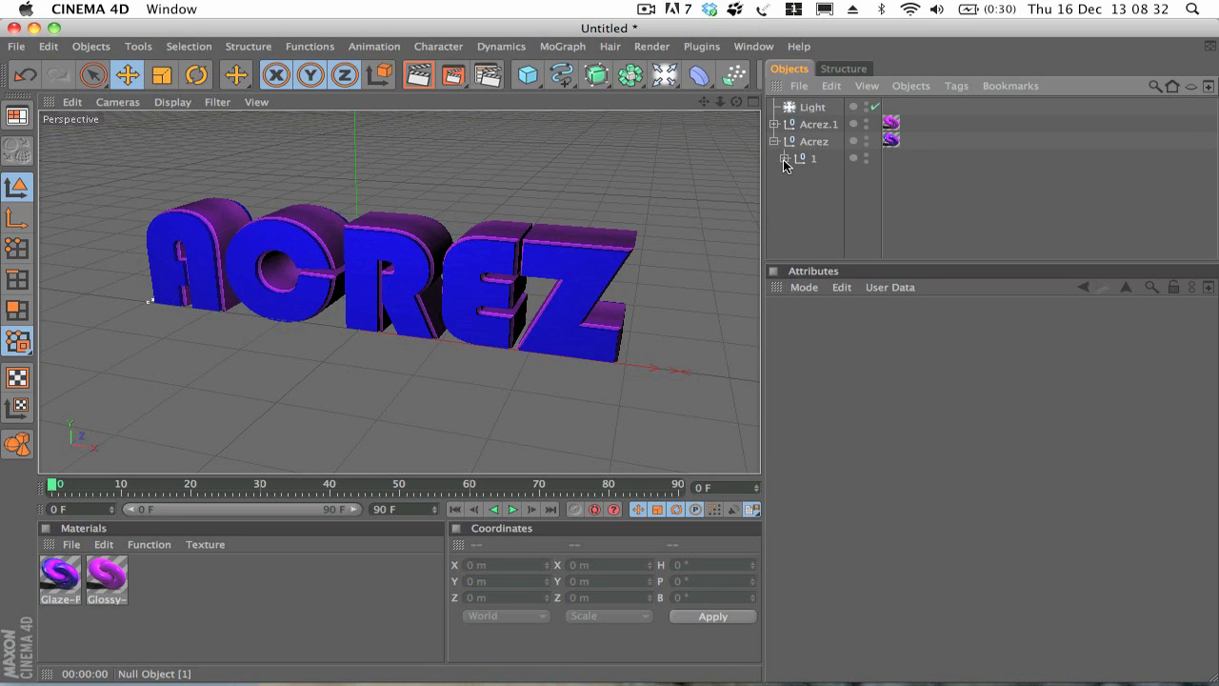
Expand Acrez > 1 > ACREZ and move letters A, C, R, E, Z to the top level
{"action": "left_click", "coordinate": [784, 159]}
{"action": "left_click", "coordinate": [795, 176]}
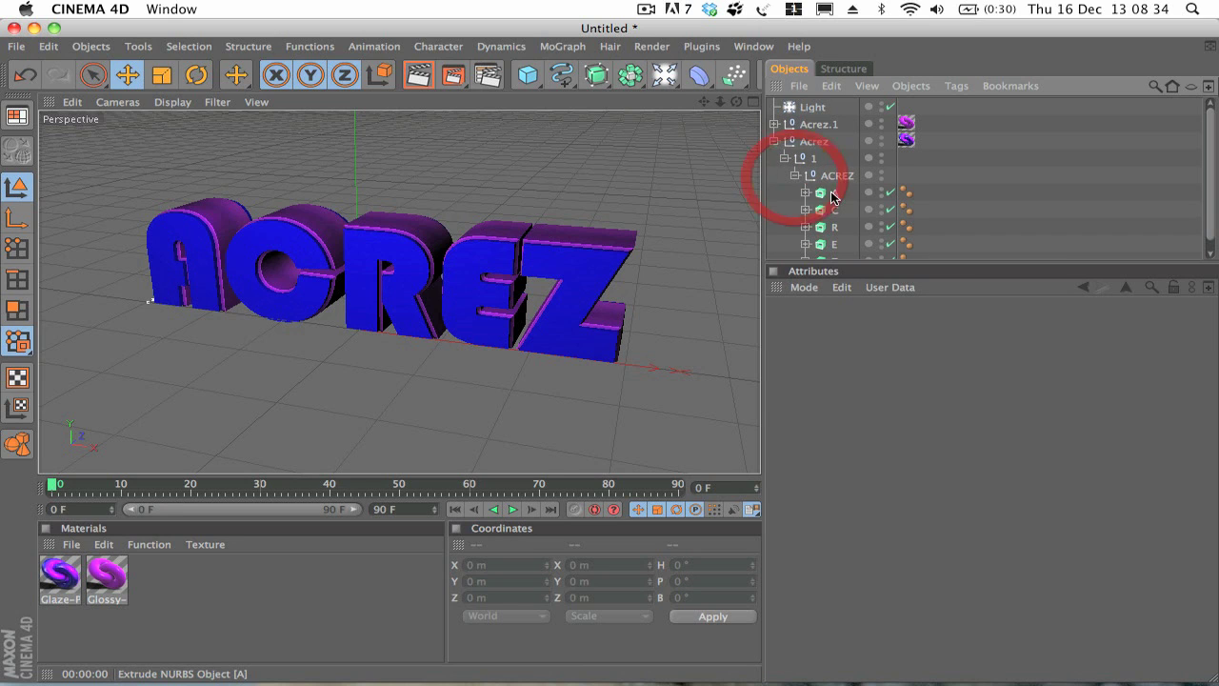
{"action": "left_click", "coordinate": [833, 193]}
{"action": "left_click", "coordinate": [833, 198]}
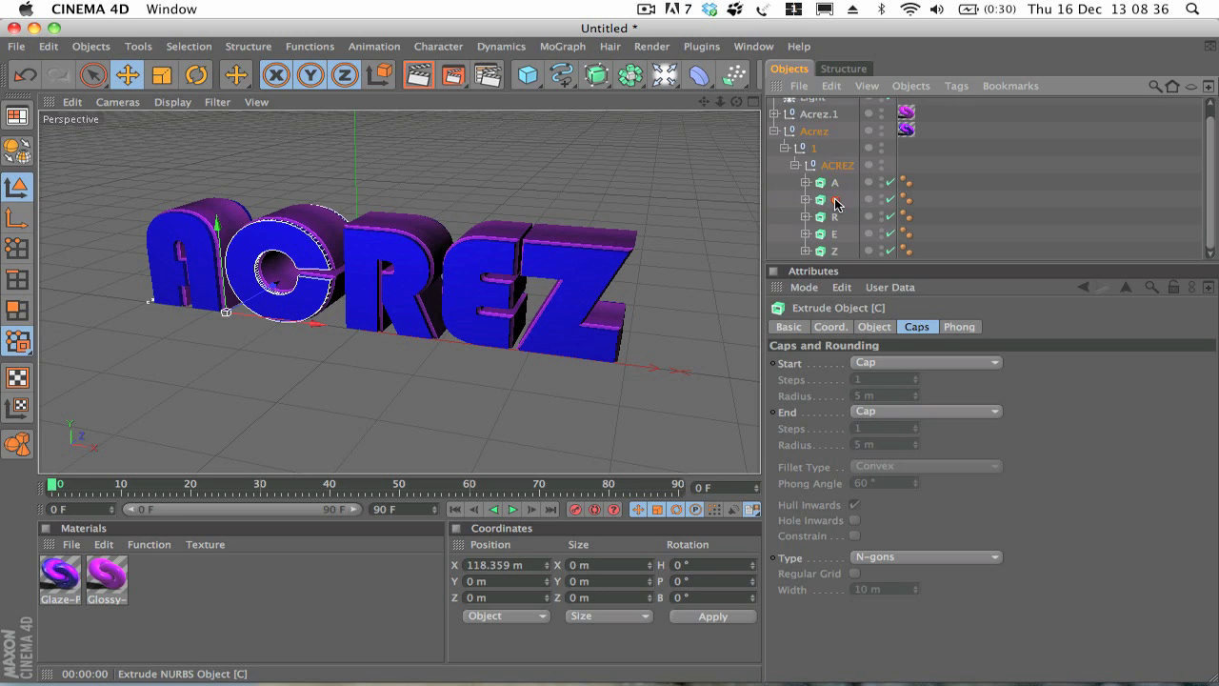
{"action": "left_click_drag", "start_coordinate": [250, 286], "coordinate": [226, 301]}
{"action": "key", "text": "super+z"}
{"action": "key", "text": "super+z"}
{"action": "left_click", "coordinate": [834, 216]}
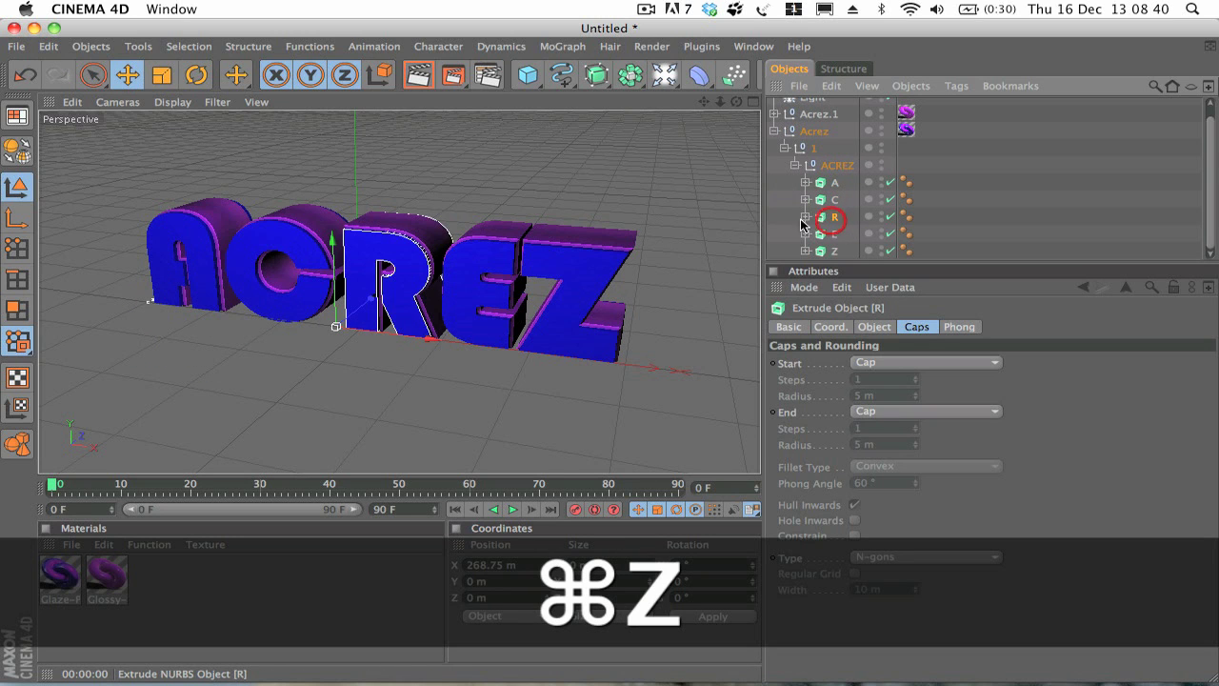
{"action": "left_click_drag", "start_coordinate": [405, 335], "coordinate": [588, 358]}
{"action": "key", "text": "super+z"}
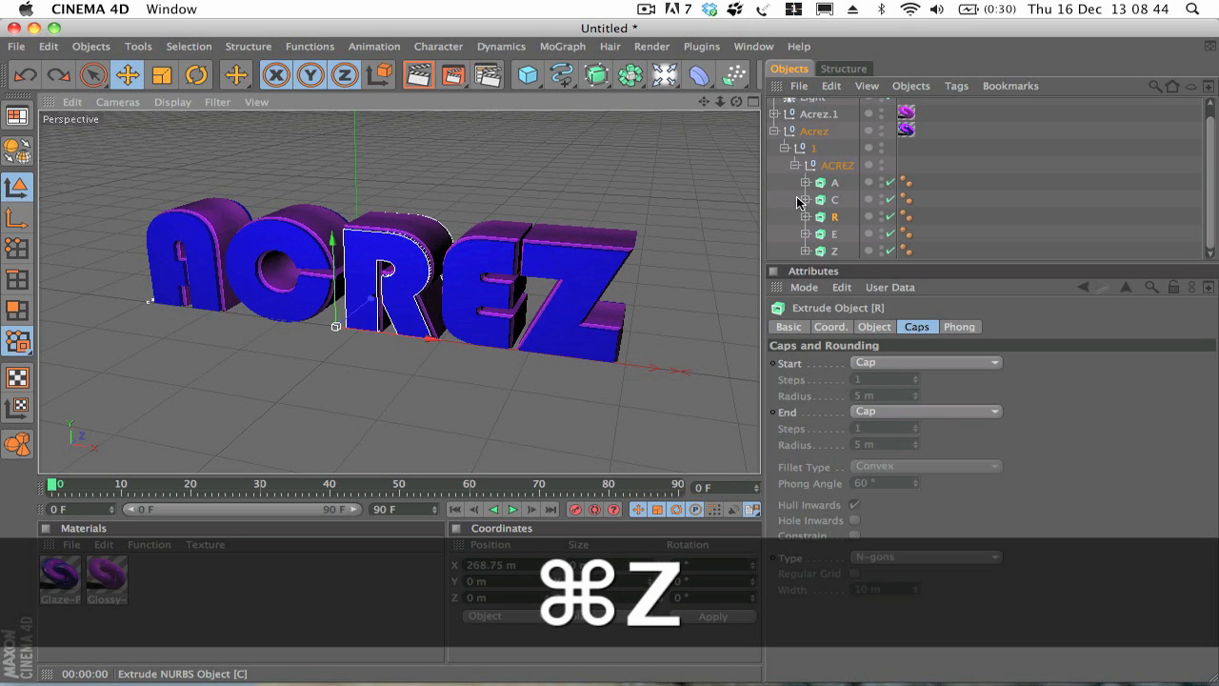
{"action": "left_click", "coordinate": [835, 182]}
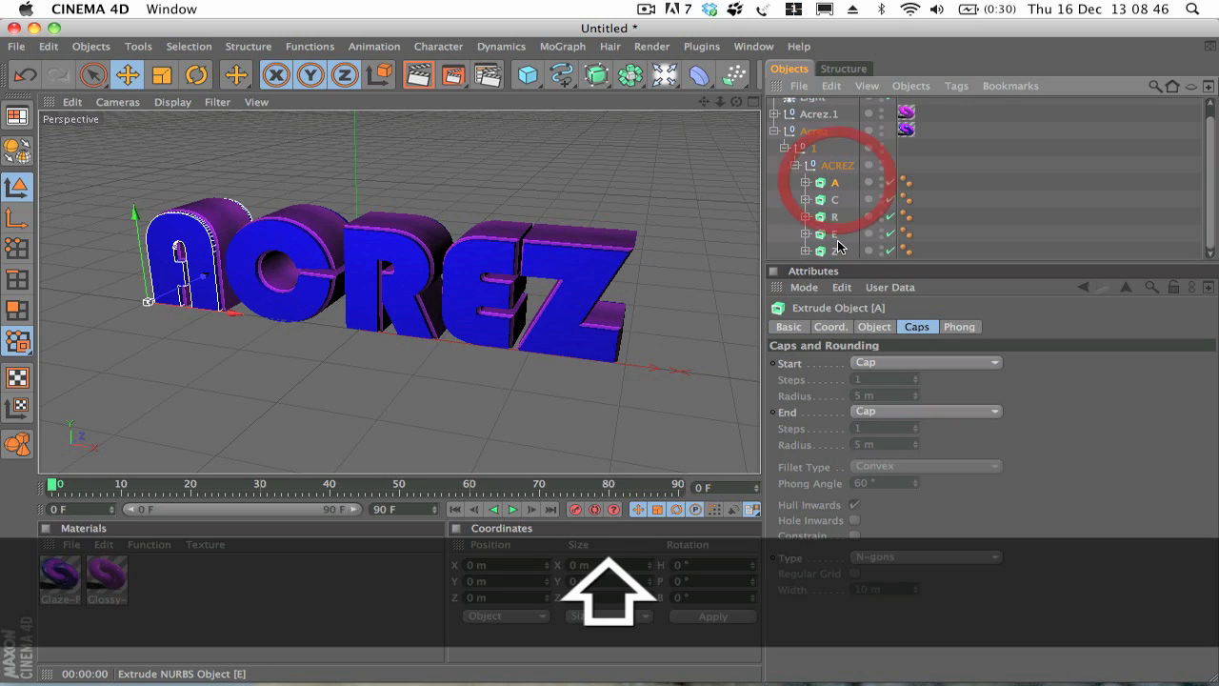
{"action": "left_click", "coordinate": [835, 252], "text": "shift"}
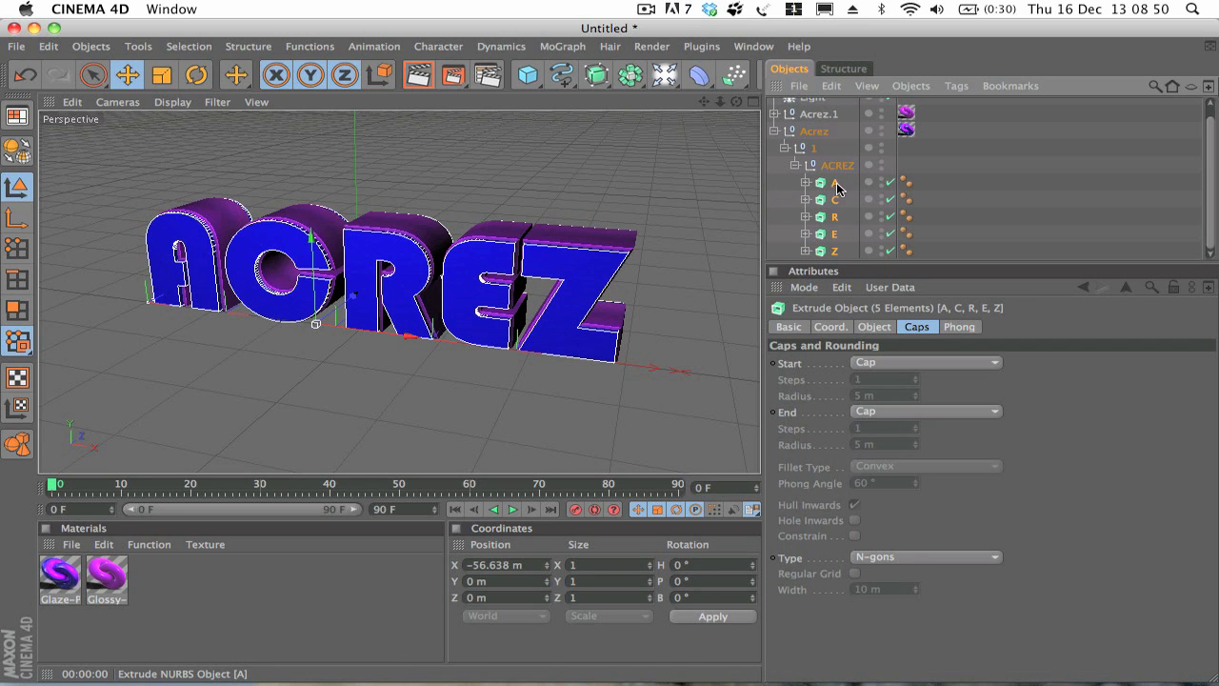
{"action": "left_click_drag", "start_coordinate": [838, 186], "coordinate": [819, 126]}
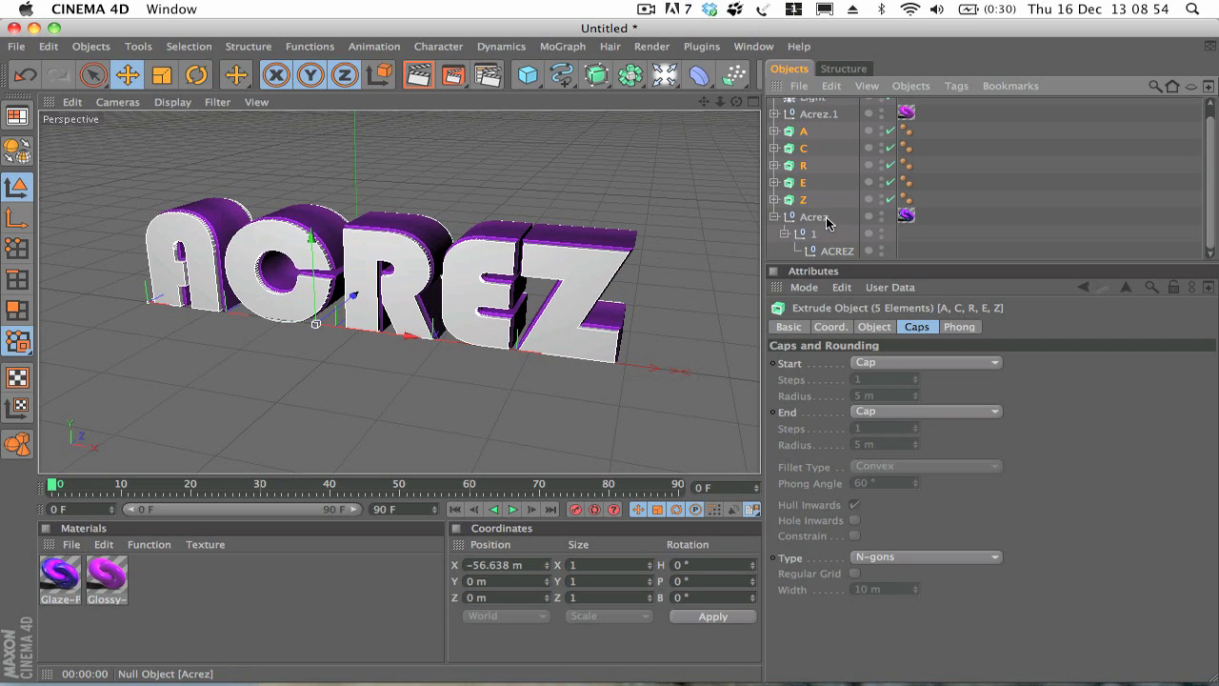
Copy the Glaze-Purple material tag onto each letter A, C, R, E and Z
{"action": "left_click", "coordinate": [906, 218]}
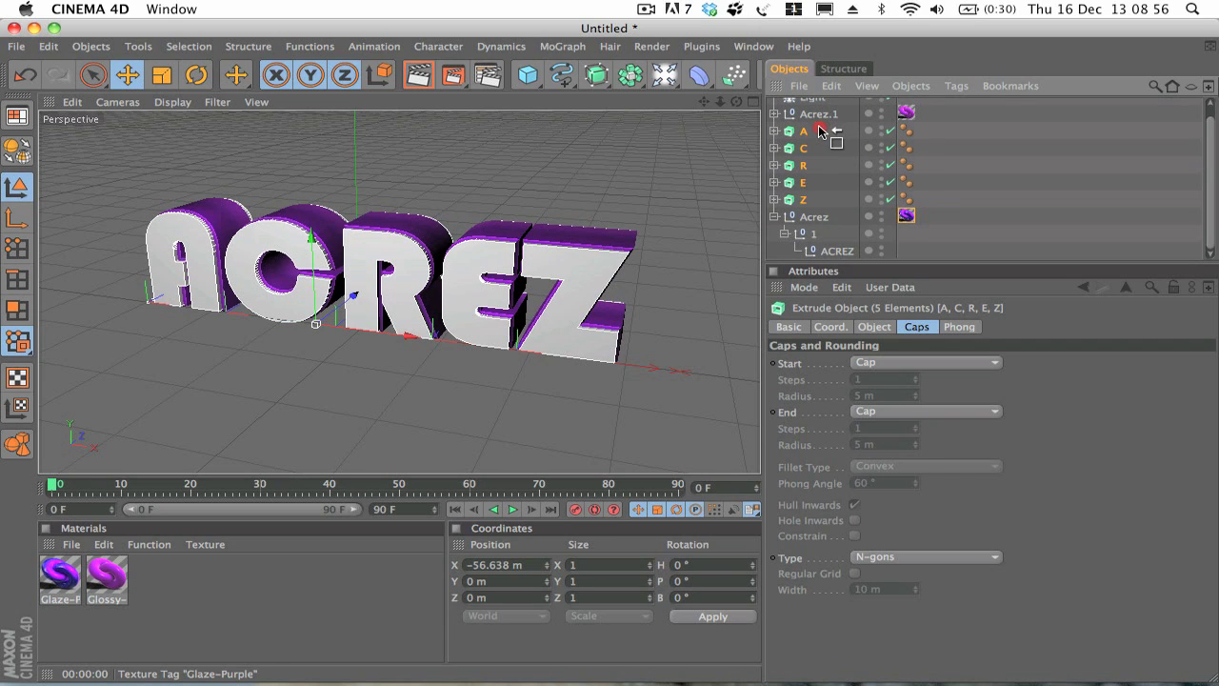
{"action": "left_click_drag", "start_coordinate": [821, 130], "coordinate": [819, 129]}
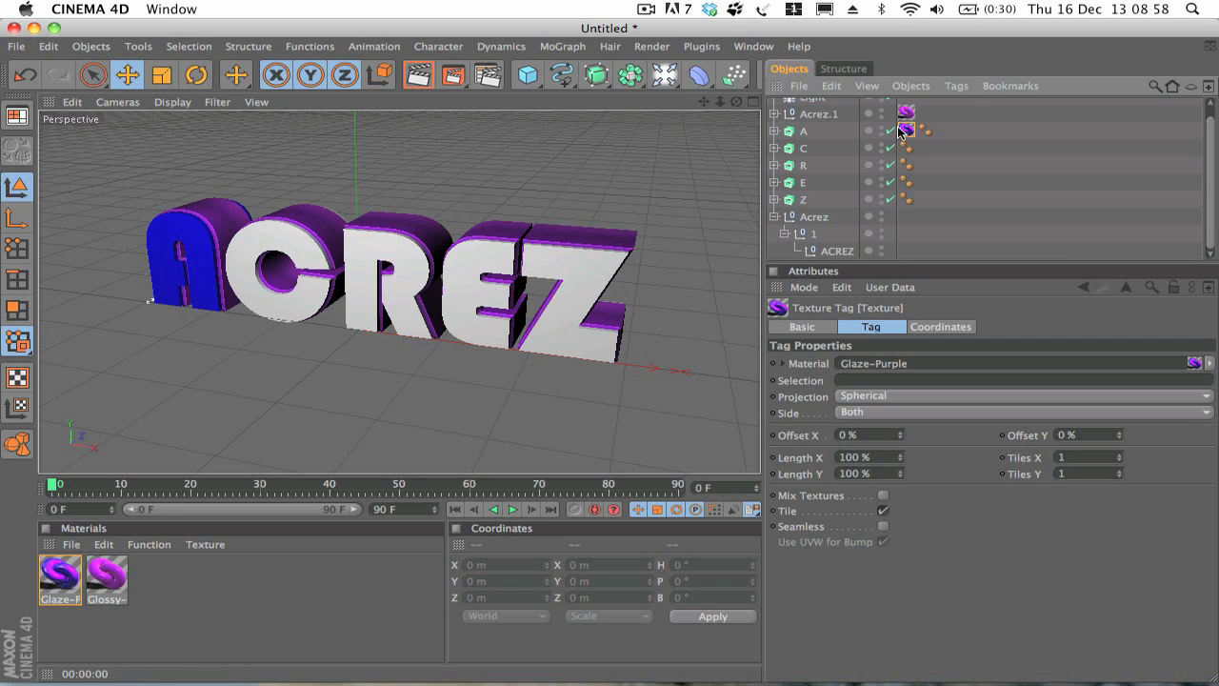
{"action": "left_click_drag", "start_coordinate": [900, 130], "coordinate": [838, 151], "text": "ctrl"}
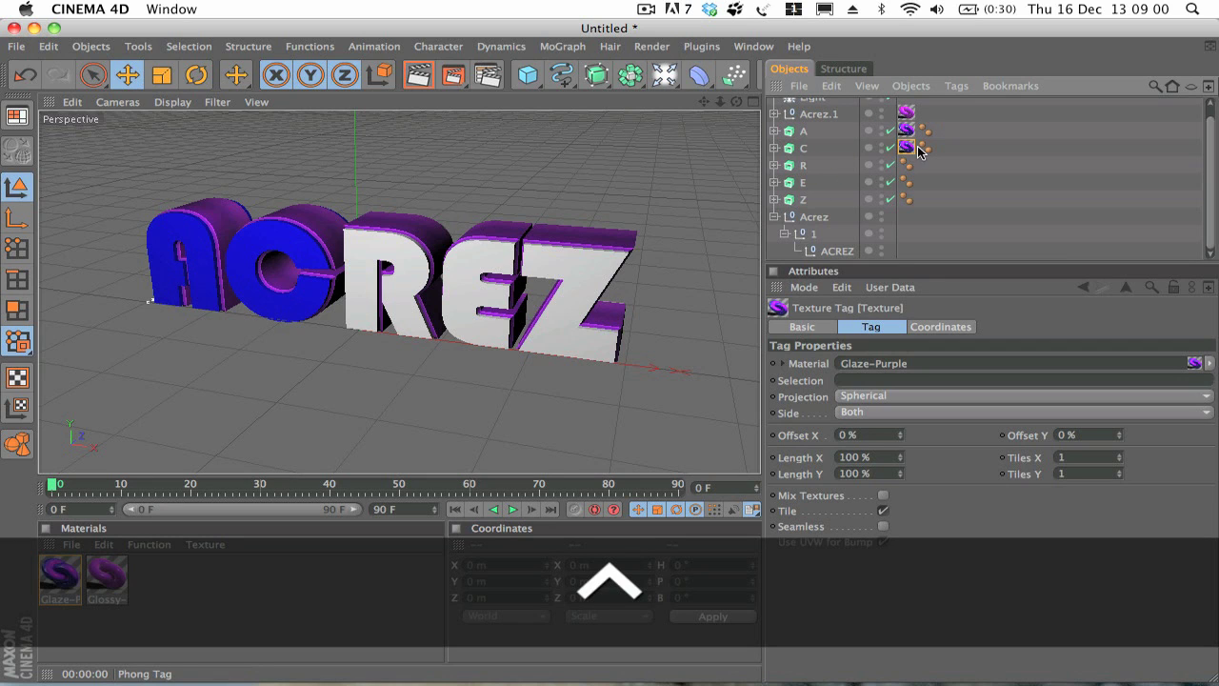
{"action": "left_click_drag", "start_coordinate": [918, 152], "coordinate": [827, 167], "text": "ctrl"}
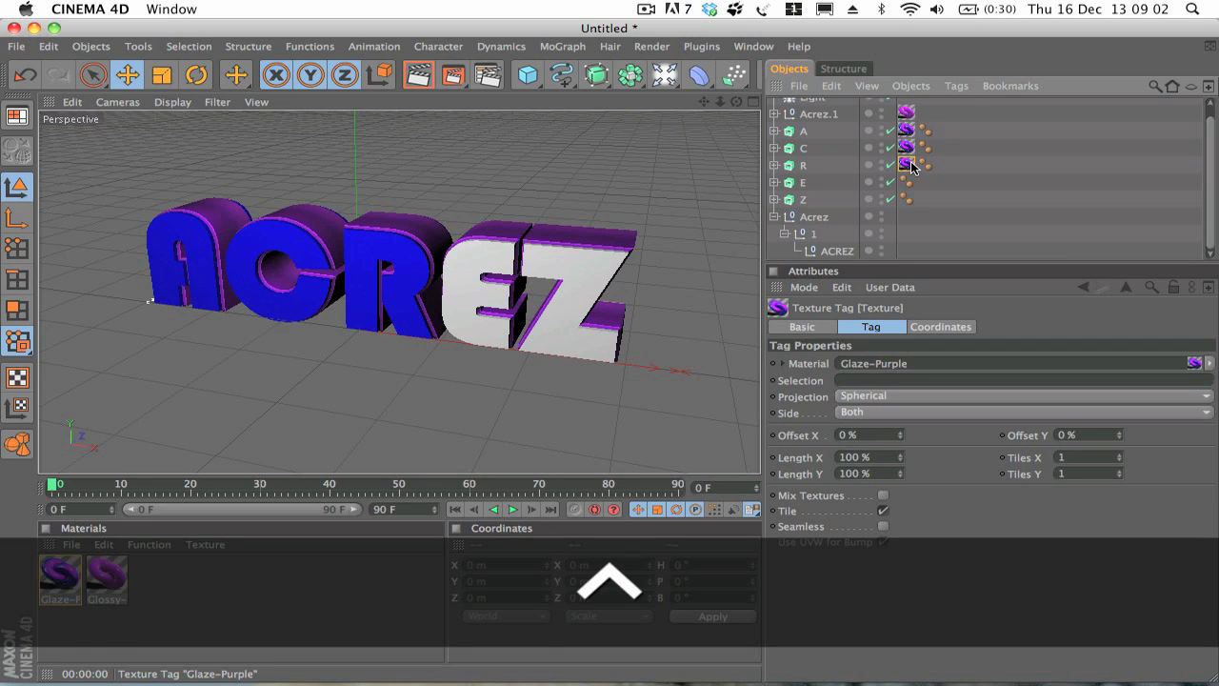
{"action": "left_click_drag", "start_coordinate": [905, 167], "coordinate": [831, 201], "text": "ctrl"}
{"action": "left_click", "coordinate": [815, 217]}
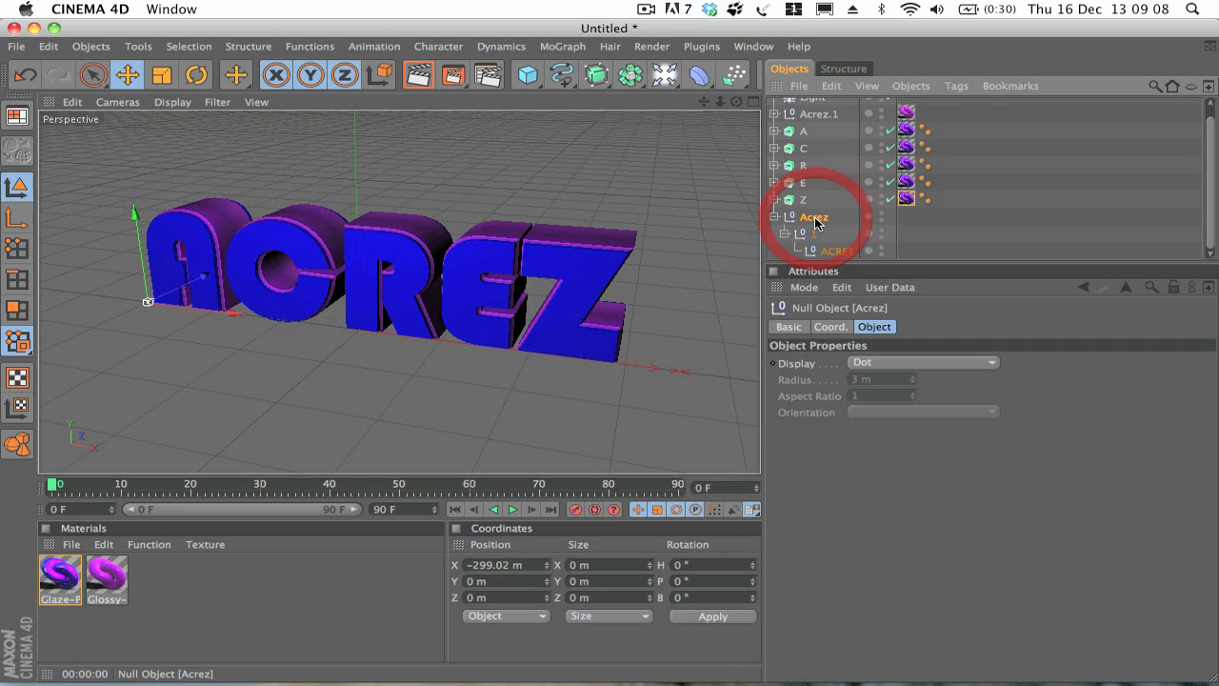
Delete the old Acrez group and pull Acrez.1's five letters out, each tagged Glossy-Purple
{"action": "key", "text": "Delete"}
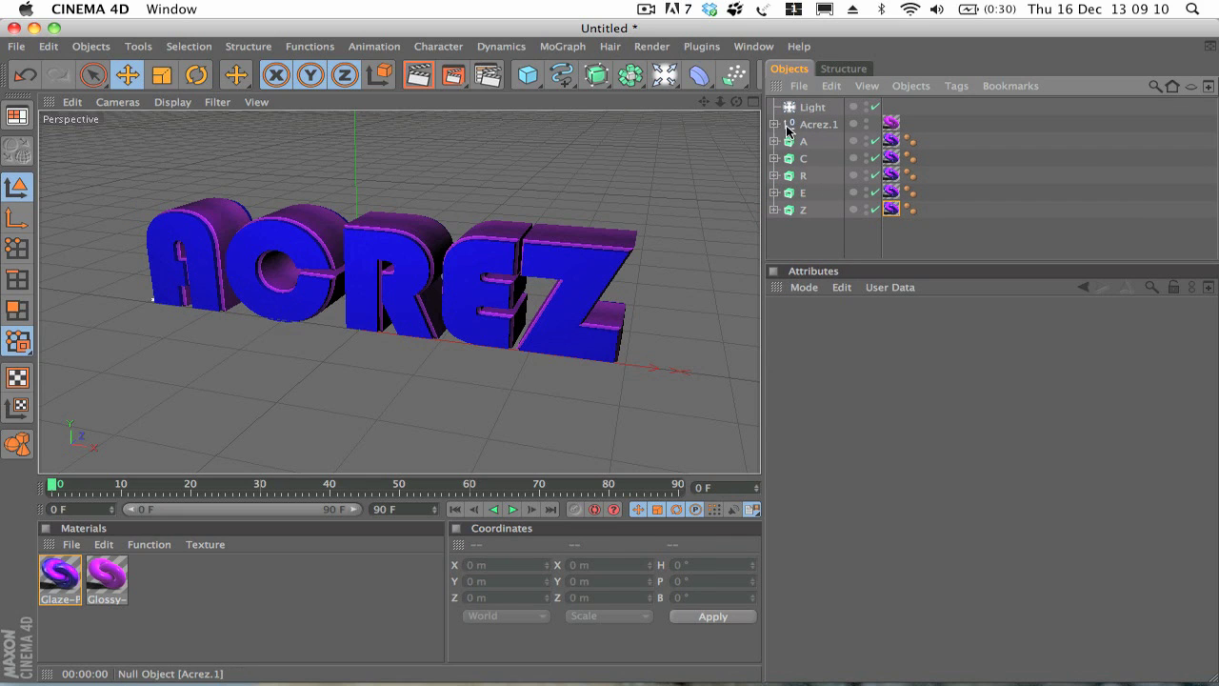
{"action": "left_click", "coordinate": [774, 124]}
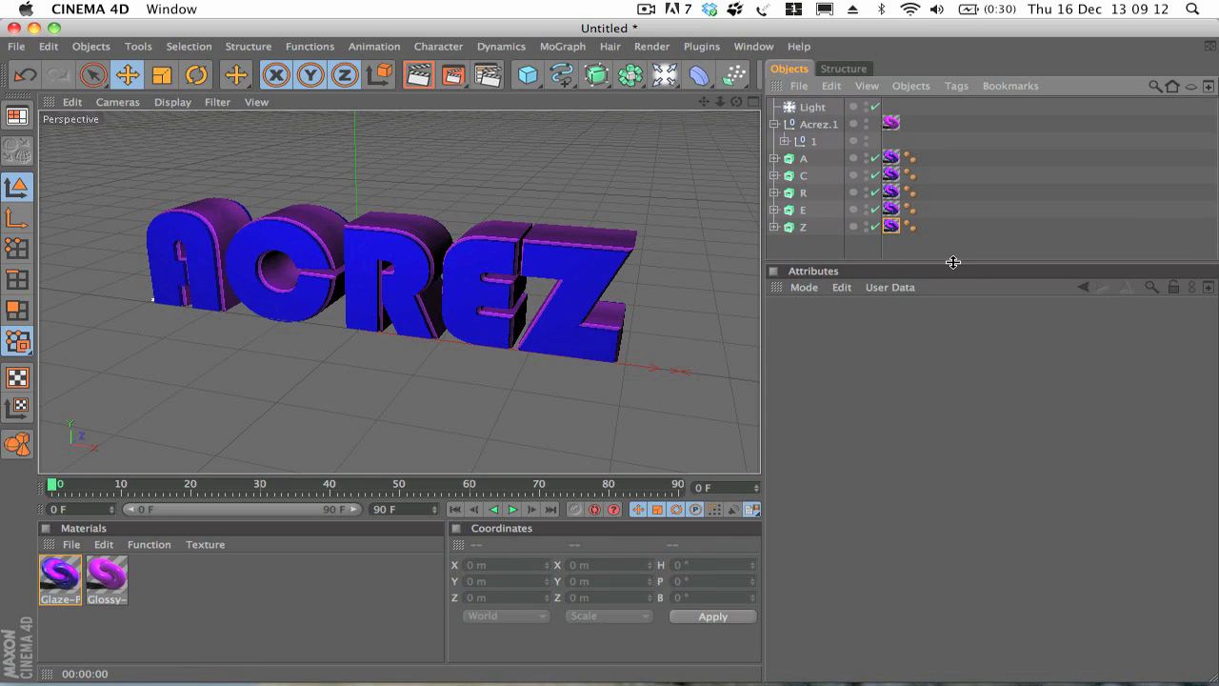
{"action": "left_click_drag", "start_coordinate": [953, 262], "coordinate": [962, 522]}
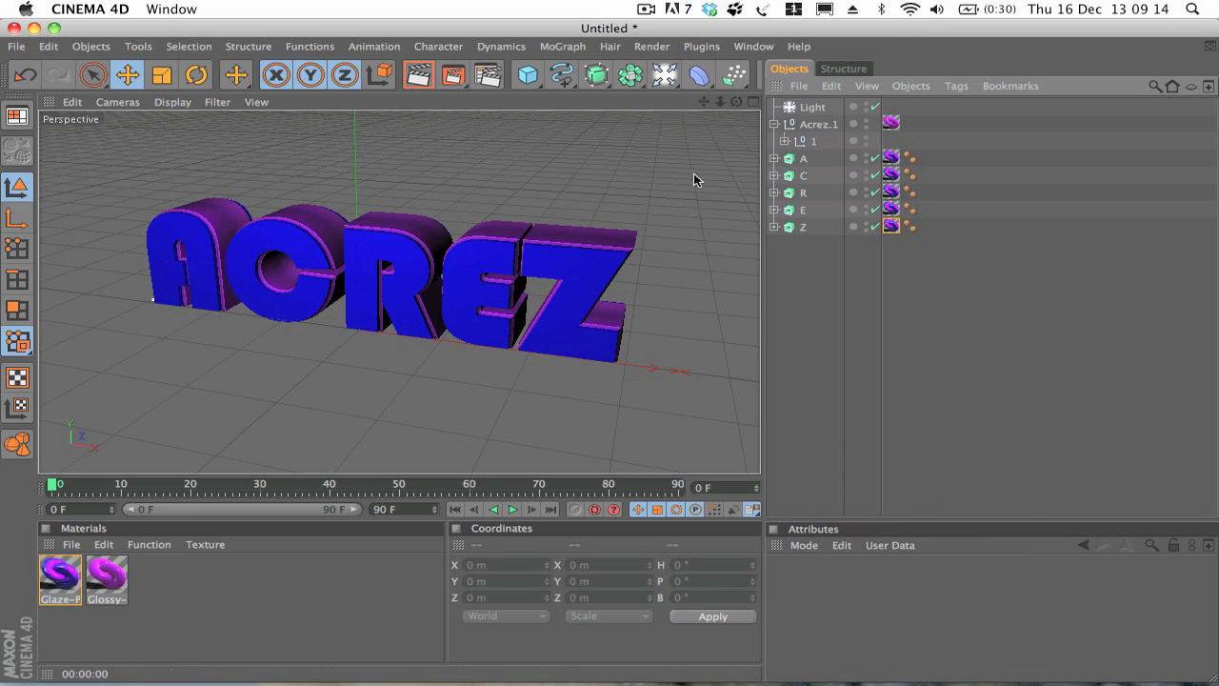
{"action": "left_click", "coordinate": [785, 141]}
{"action": "left_click", "coordinate": [796, 158]}
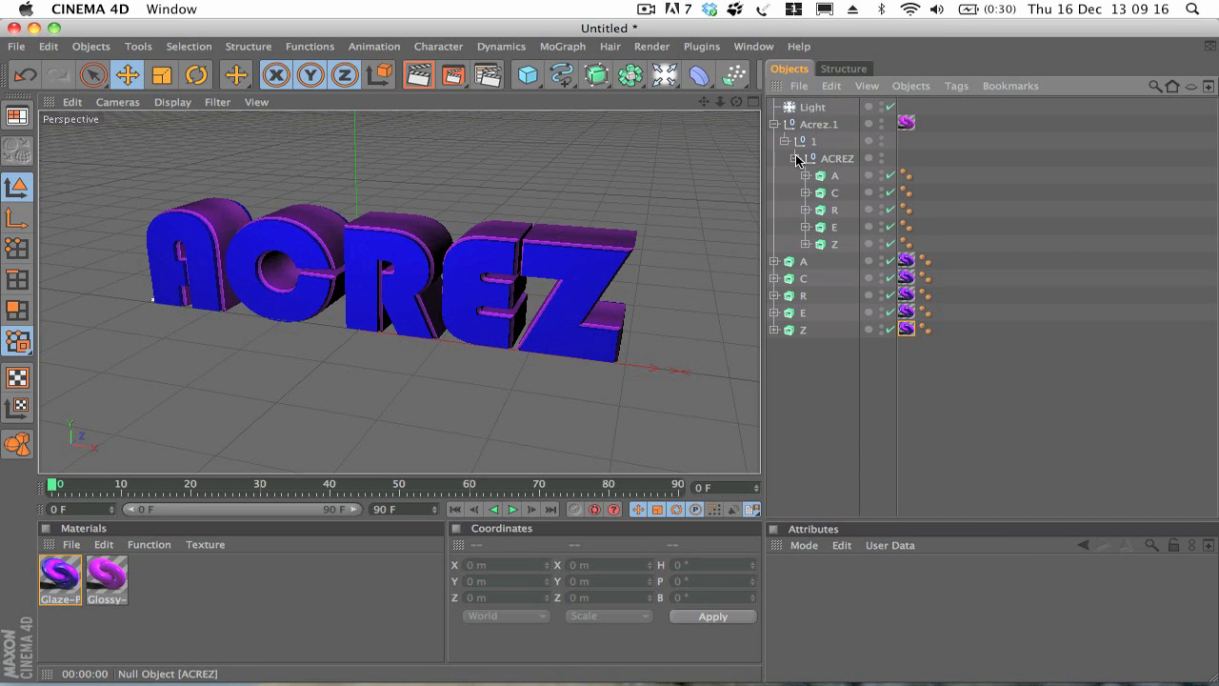
{"action": "left_click", "coordinate": [834, 177]}
{"action": "left_click", "coordinate": [836, 246], "text": "shift"}
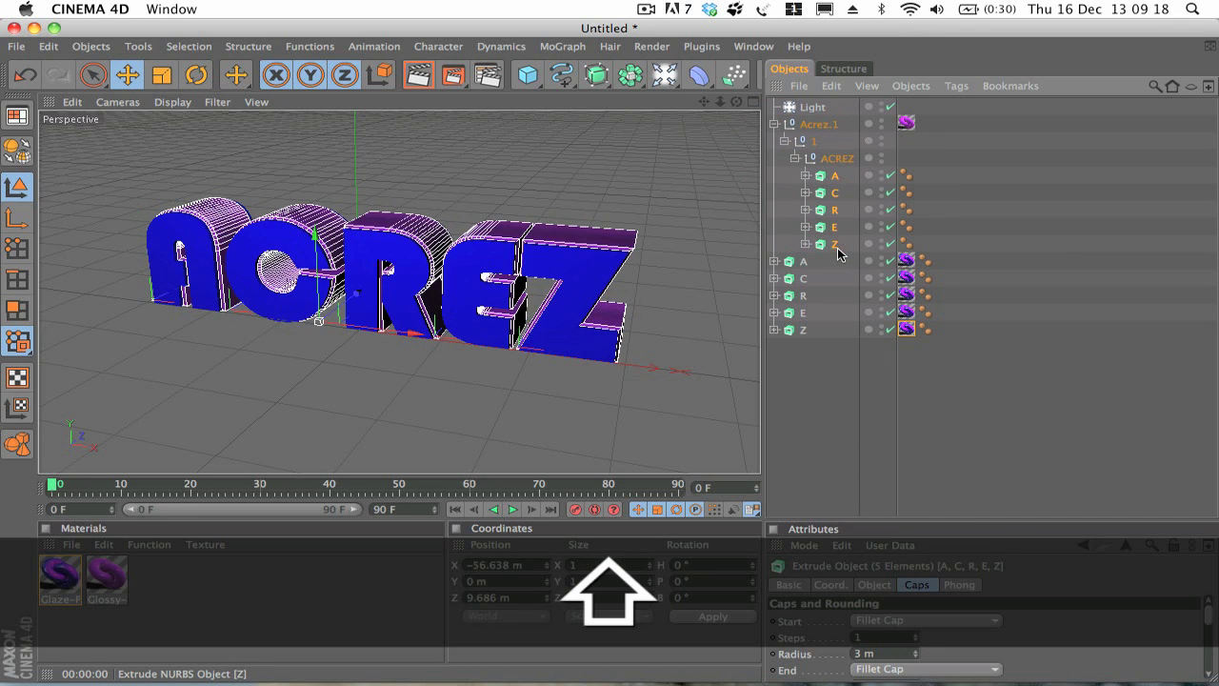
{"action": "left_click_drag", "start_coordinate": [836, 248], "coordinate": [835, 177]}
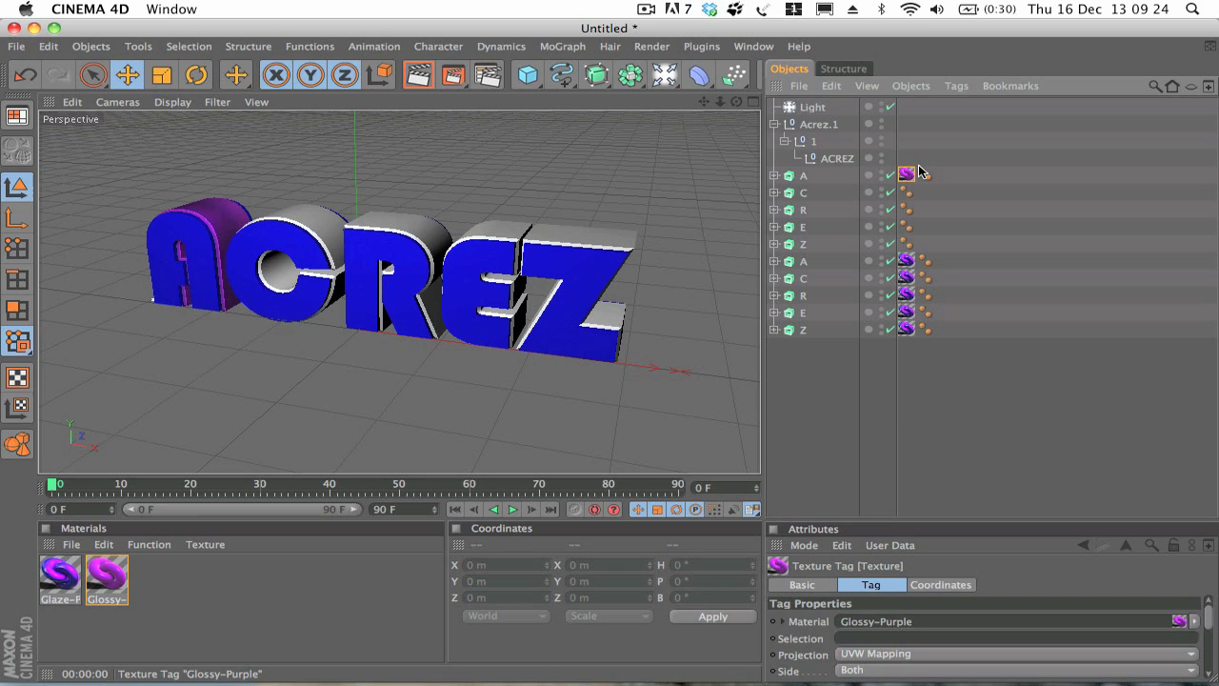
{"action": "left_click_drag", "start_coordinate": [909, 175], "coordinate": [926, 245], "text": "ctrl"}
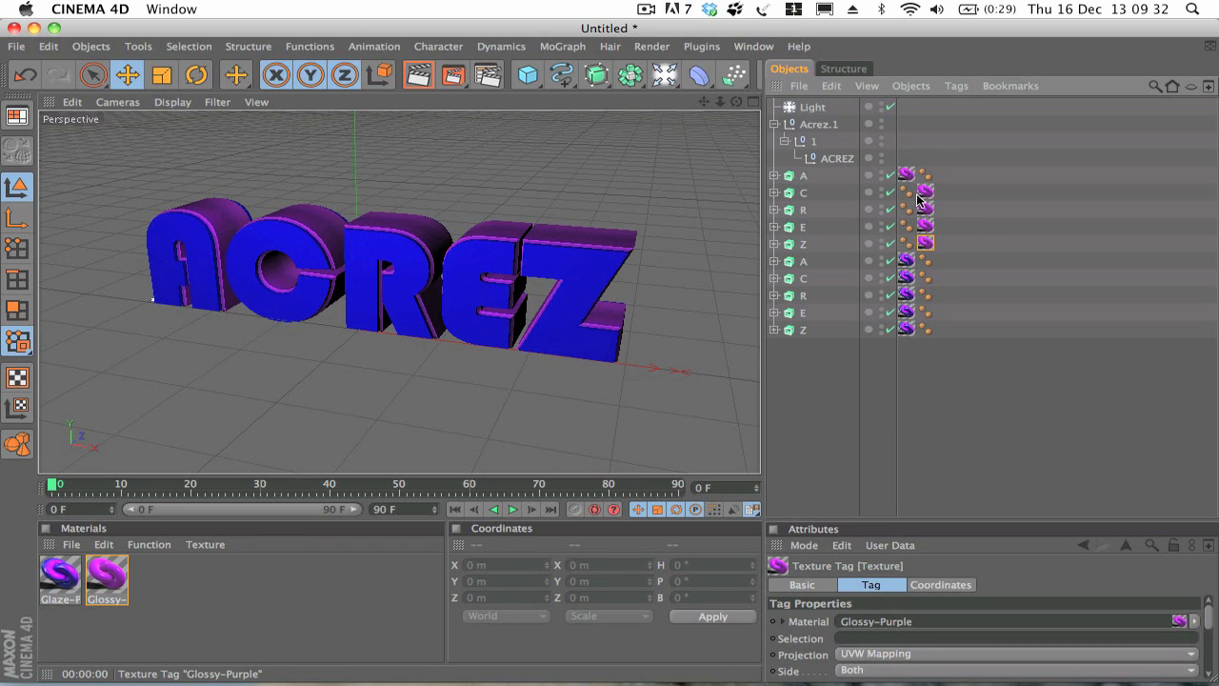
{"action": "left_click_drag", "start_coordinate": [947, 175], "coordinate": [948, 176]}
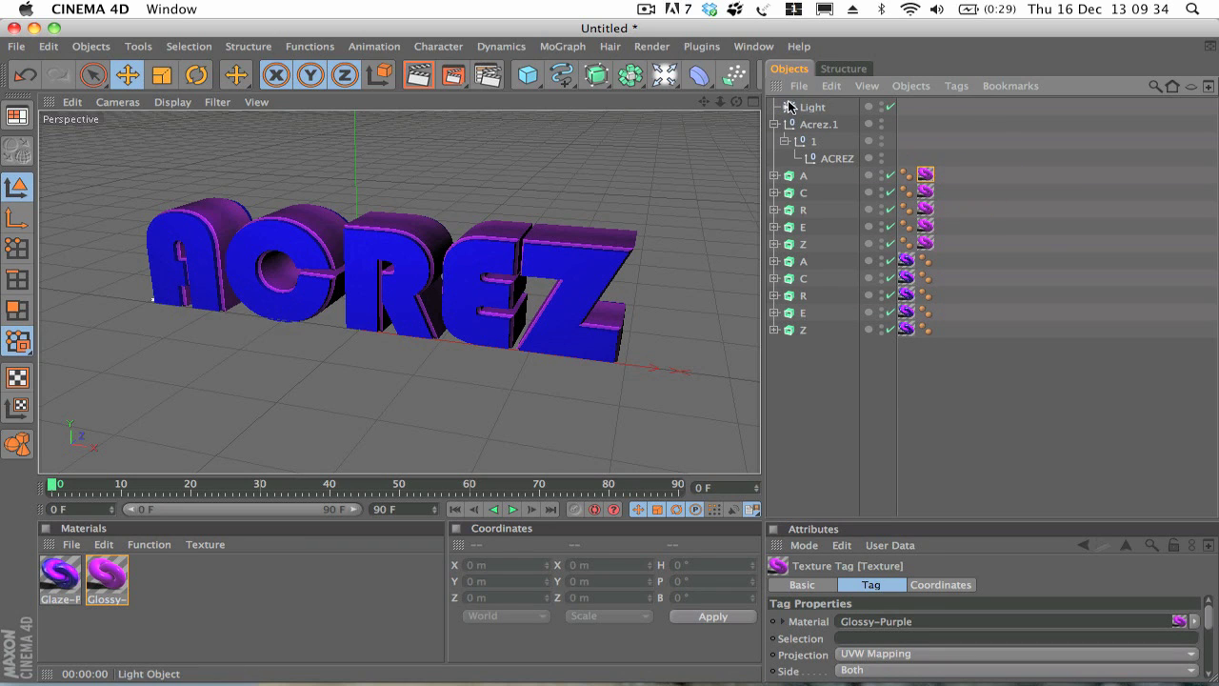
Delete the Acrez.1 group, leaving two top-level copies of each letter
{"action": "left_click", "coordinate": [811, 124]}
{"action": "key", "text": "Delete"}
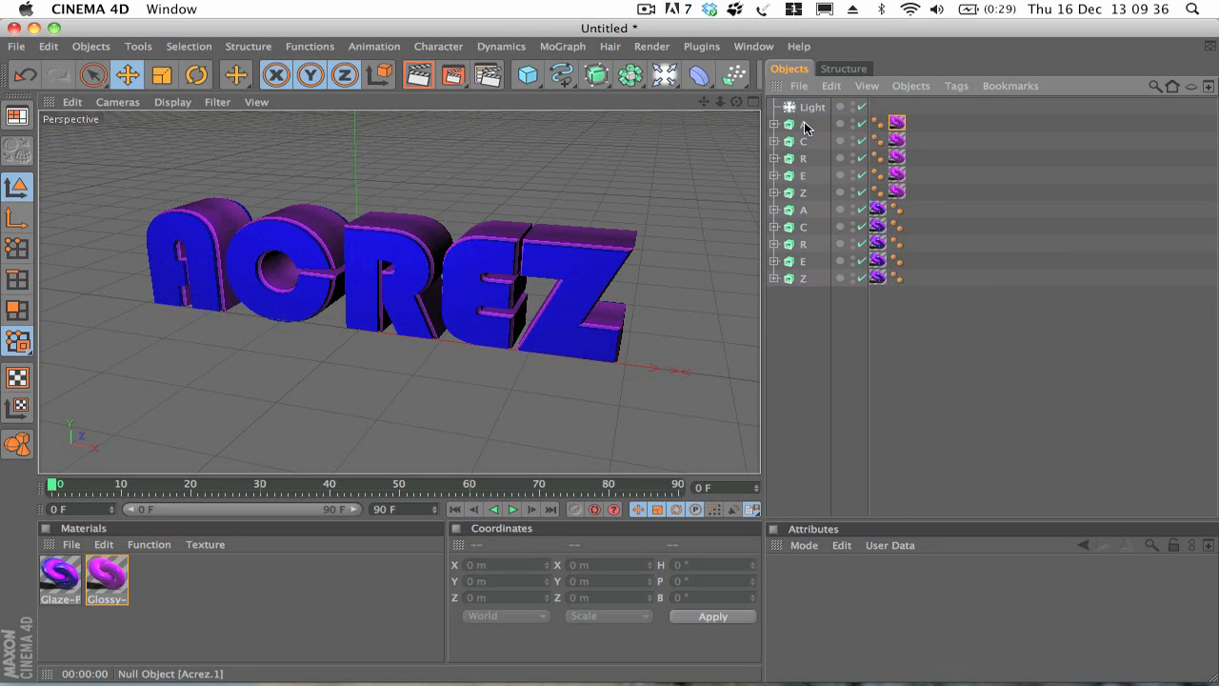
{"action": "left_click", "coordinate": [804, 125]}
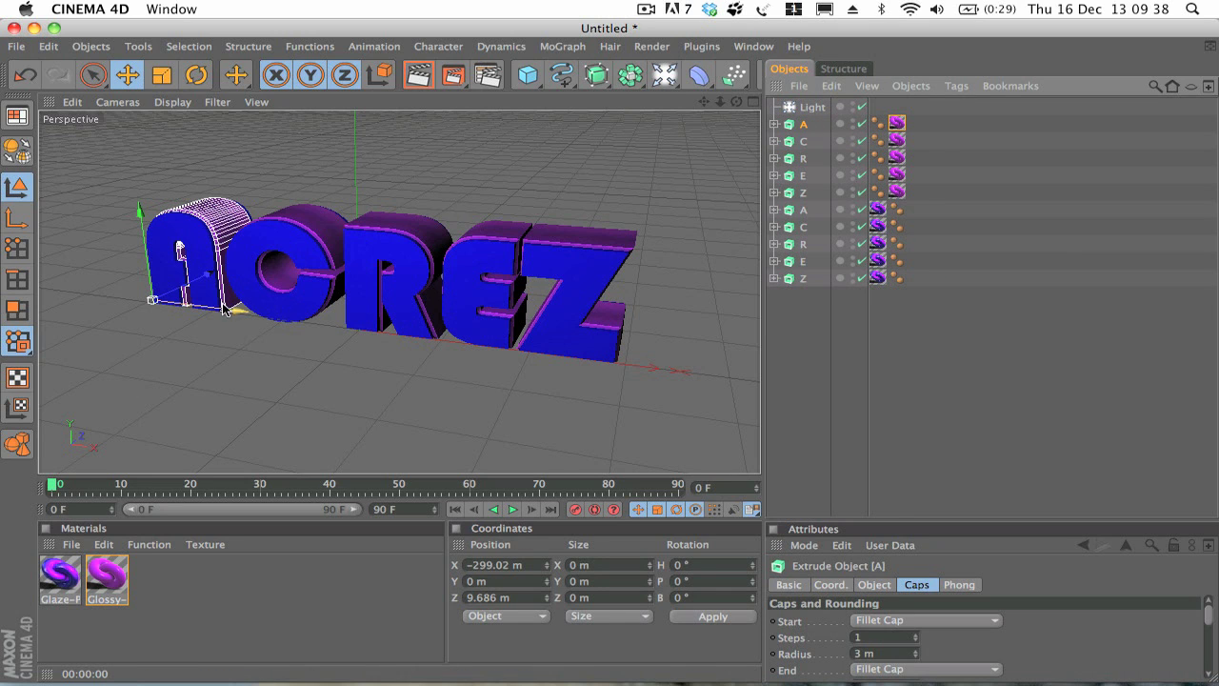
{"action": "key", "text": "super+z"}
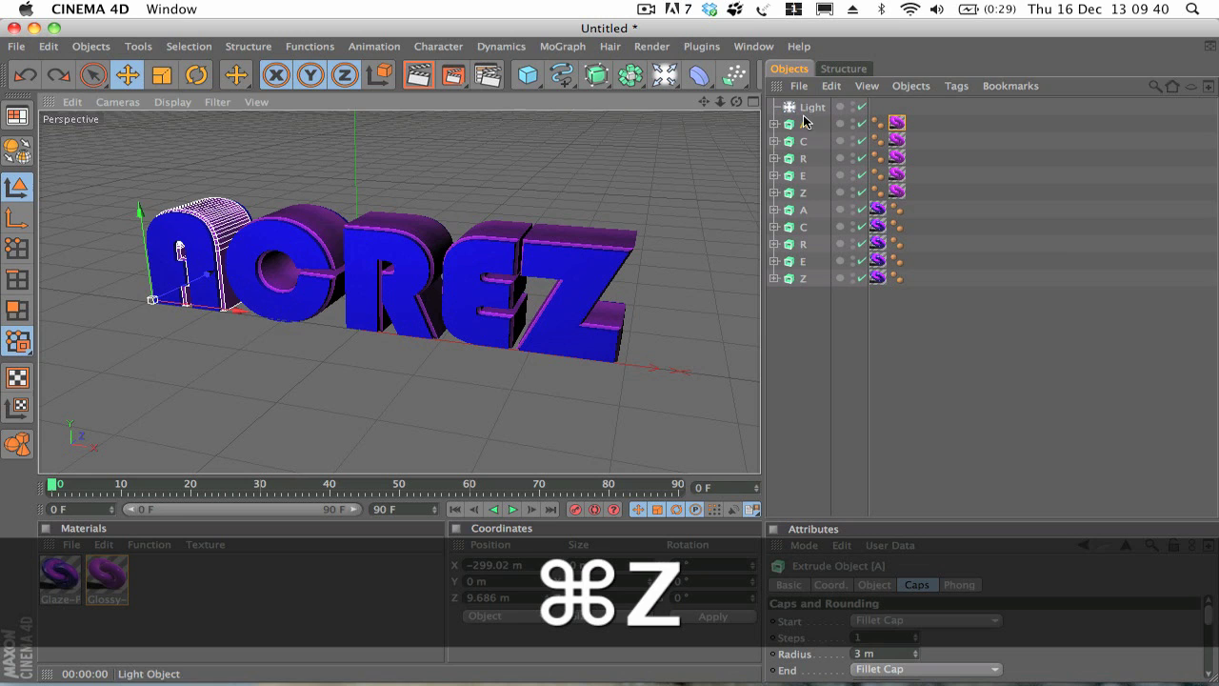
{"action": "left_click", "coordinate": [805, 142]}
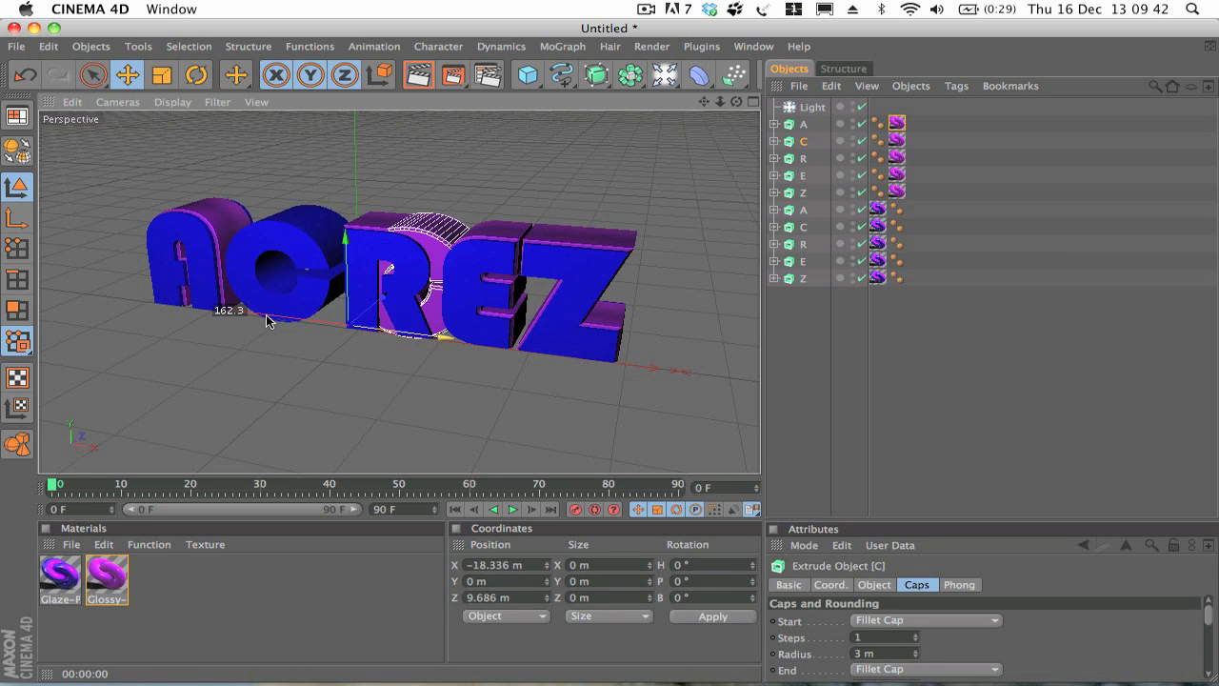
{"action": "left_click", "coordinate": [805, 226]}
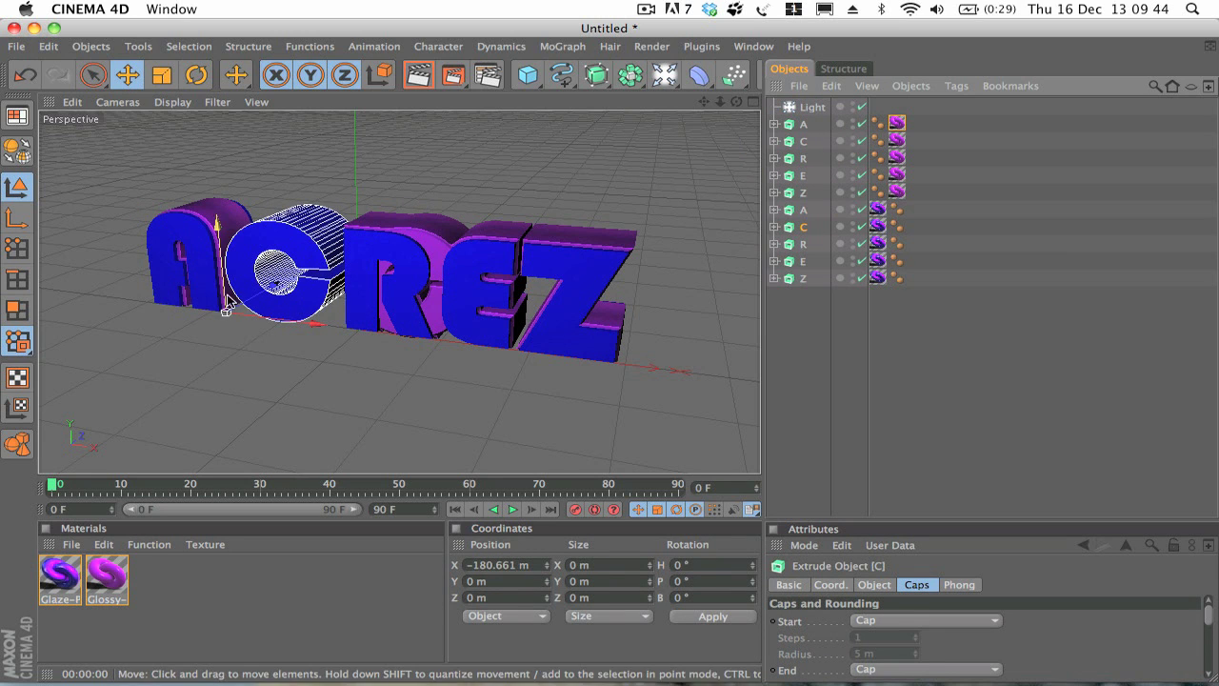
{"action": "left_click_drag", "start_coordinate": [314, 260], "coordinate": [271, 283]}
{"action": "key", "text": "super+z"}
{"action": "key", "text": "super+z"}
{"action": "key", "text": "super+z"}
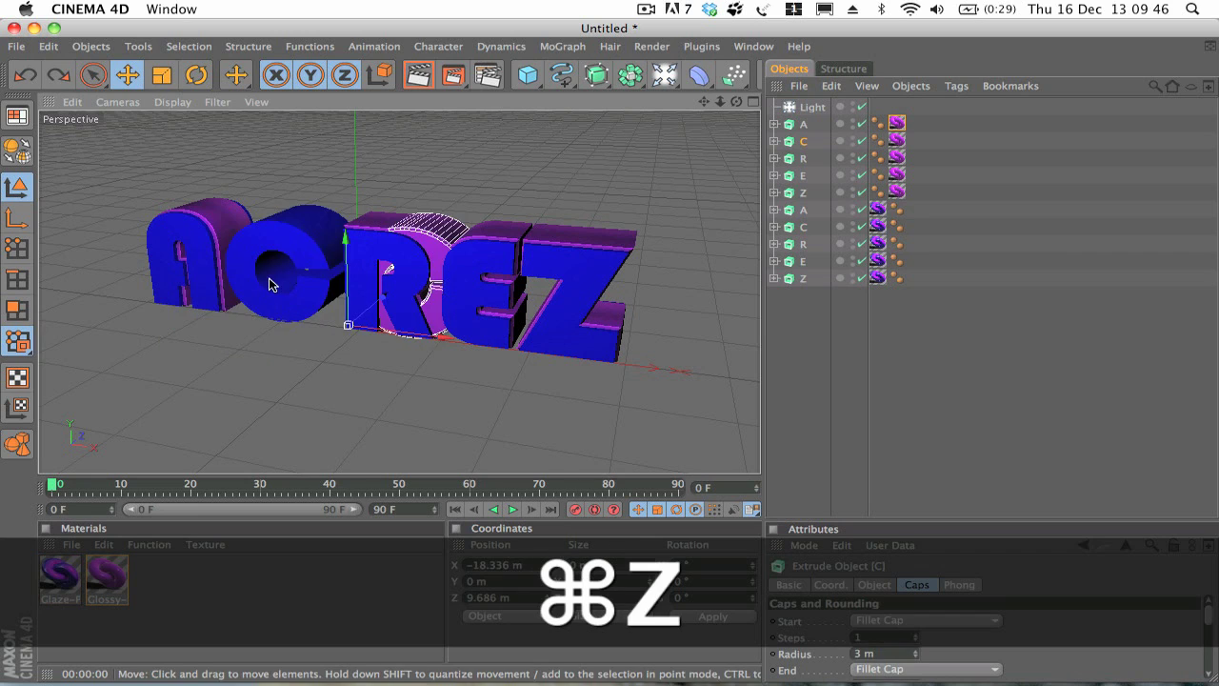
Compare the Caps settings and materials of the two A copies and two C copies
{"action": "left_click", "coordinate": [791, 370]}
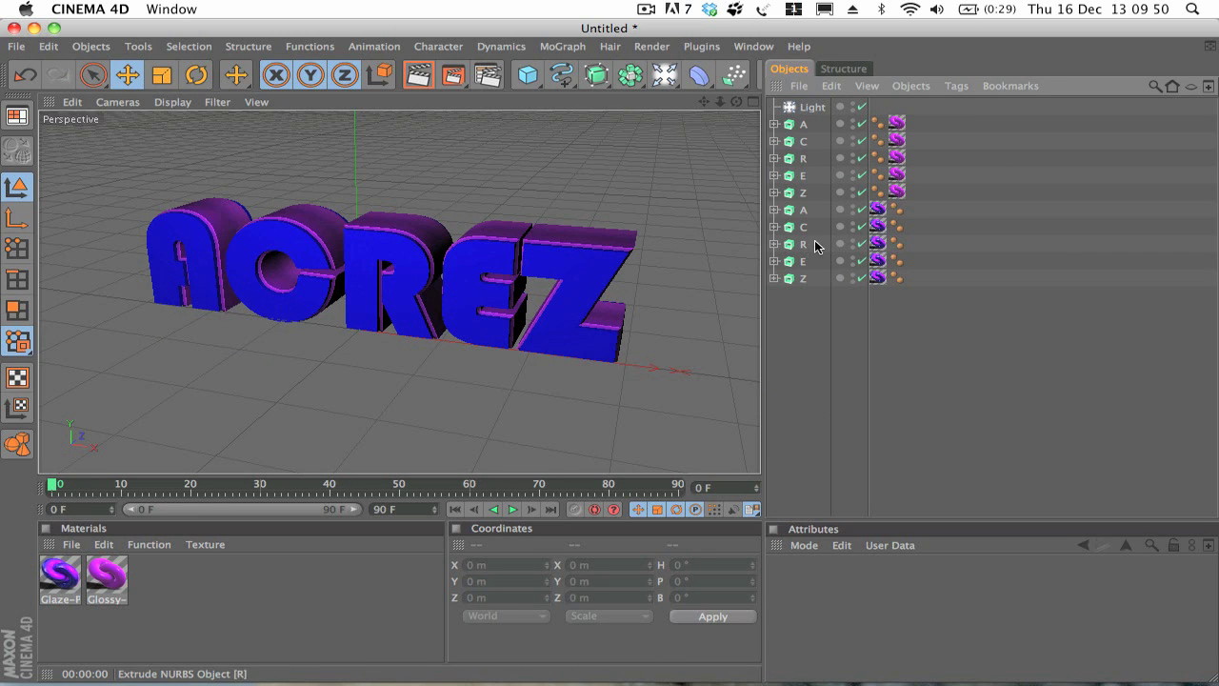
{"action": "left_click", "coordinate": [809, 127]}
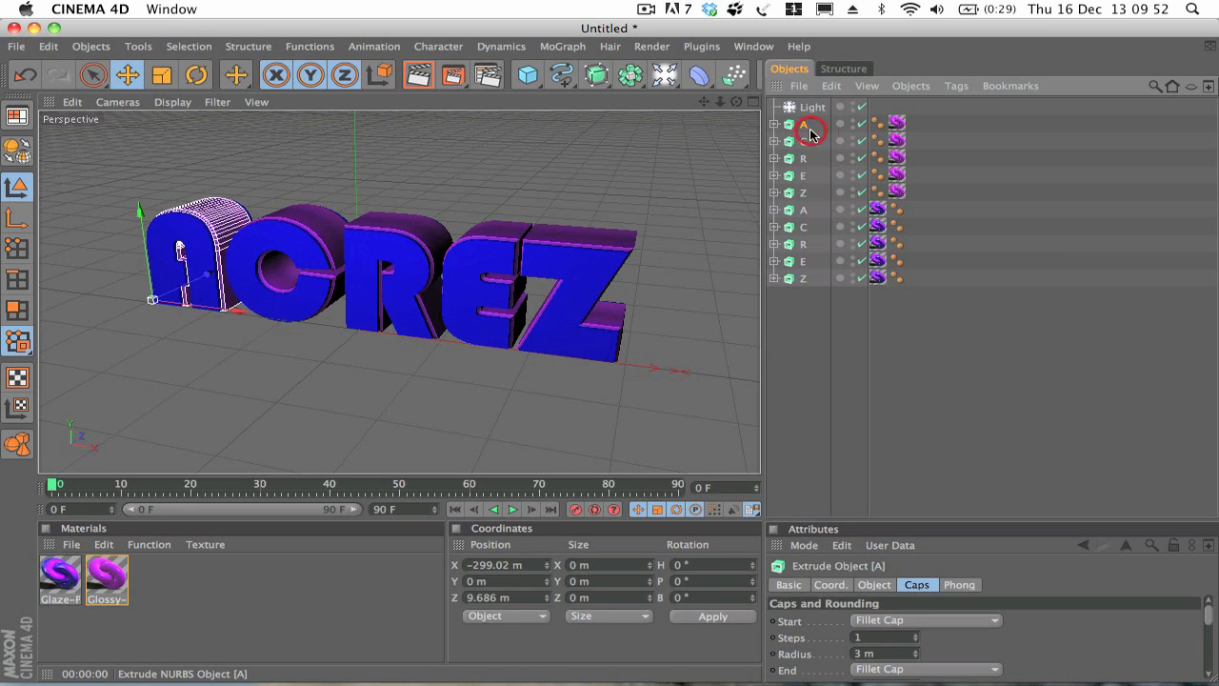
{"action": "left_click", "coordinate": [806, 210]}
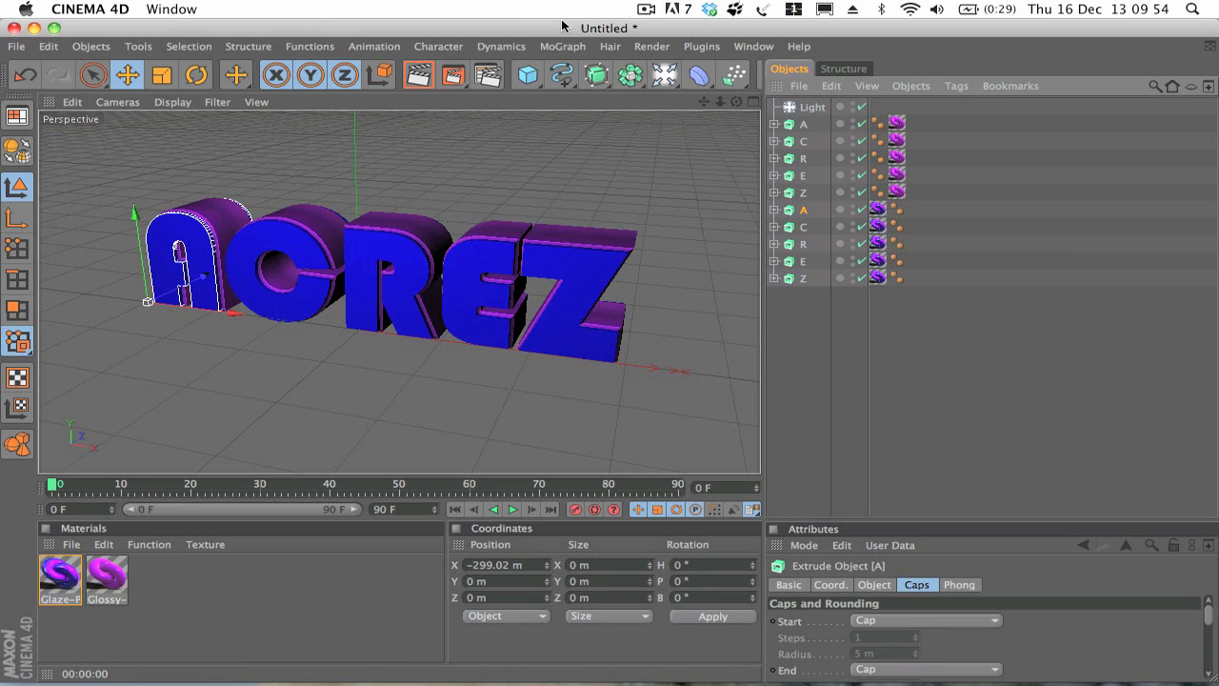
{"action": "left_click", "coordinate": [802, 126]}
{"action": "left_click", "coordinate": [804, 141]}
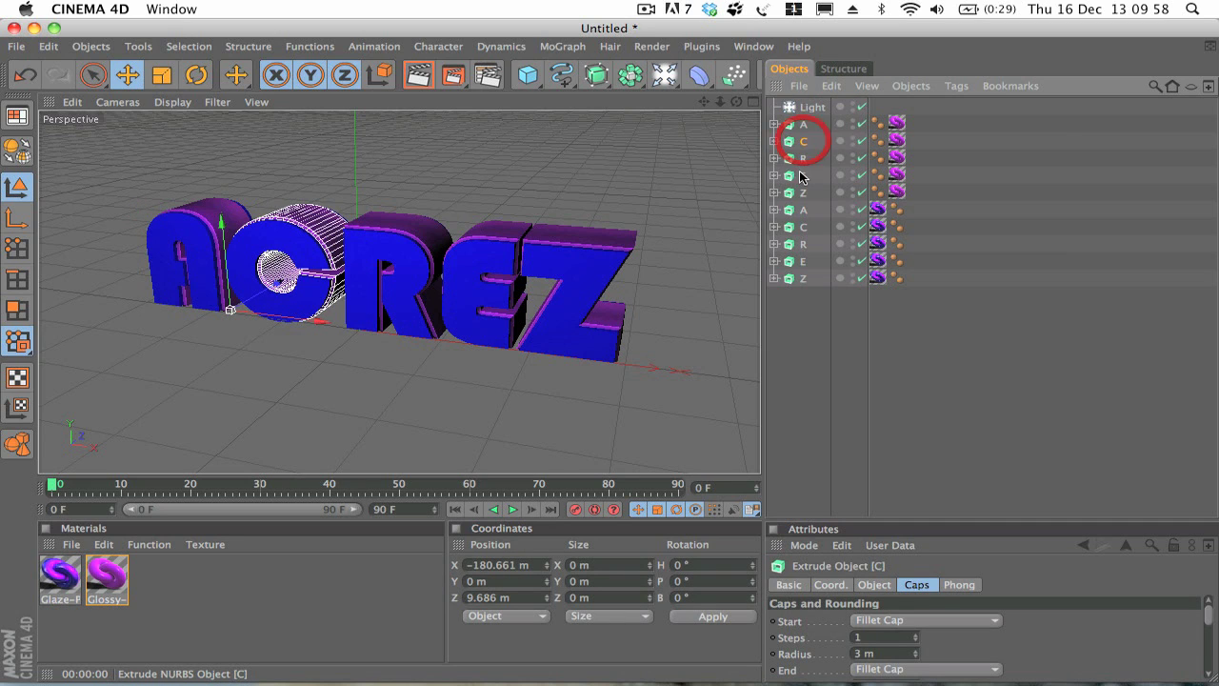
{"action": "left_click", "coordinate": [804, 227]}
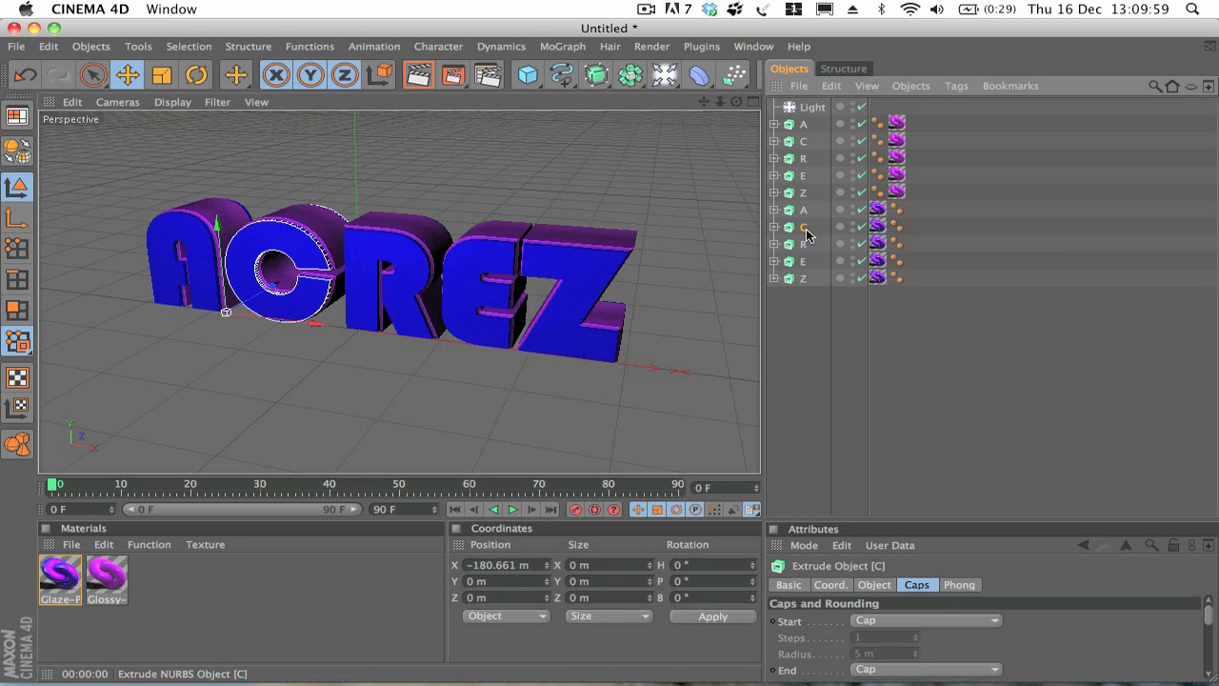
{"action": "left_click", "coordinate": [805, 324]}
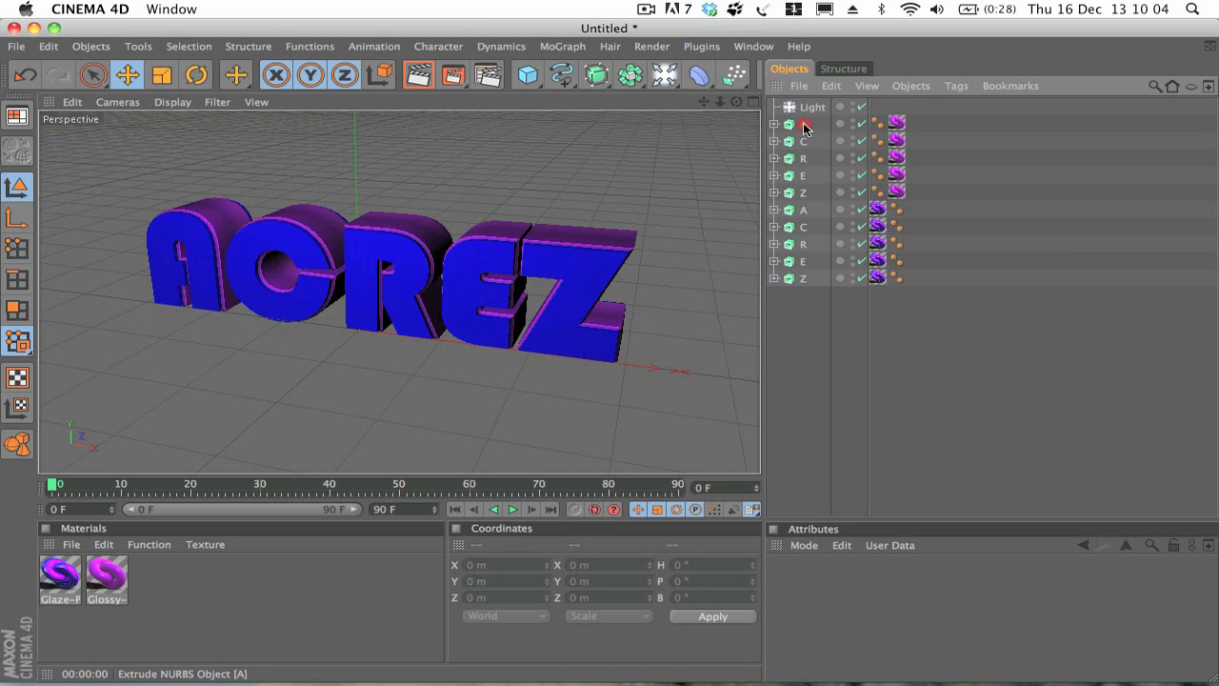
Move the upper A, C, E and Z copies down so each sits beside its twin
{"action": "left_click_drag", "start_coordinate": [805, 127], "coordinate": [805, 205]}
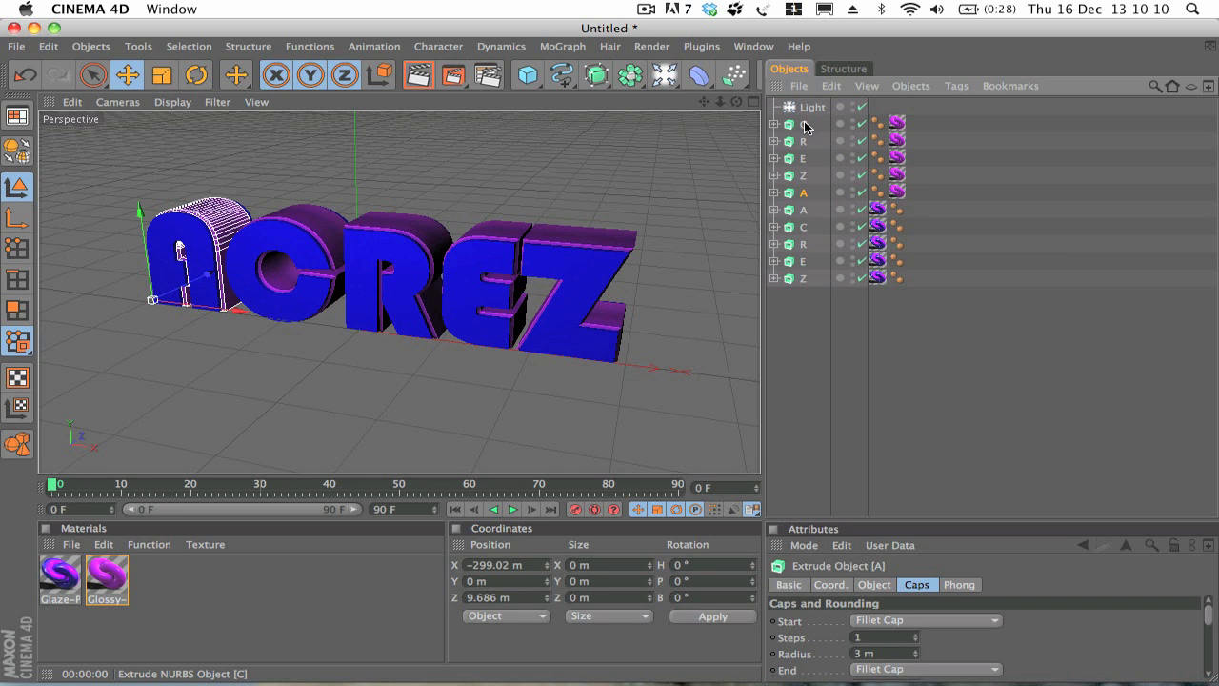
{"action": "left_click_drag", "start_coordinate": [807, 197], "coordinate": [805, 227]}
{"action": "left_click_drag", "start_coordinate": [805, 224], "coordinate": [803, 242]}
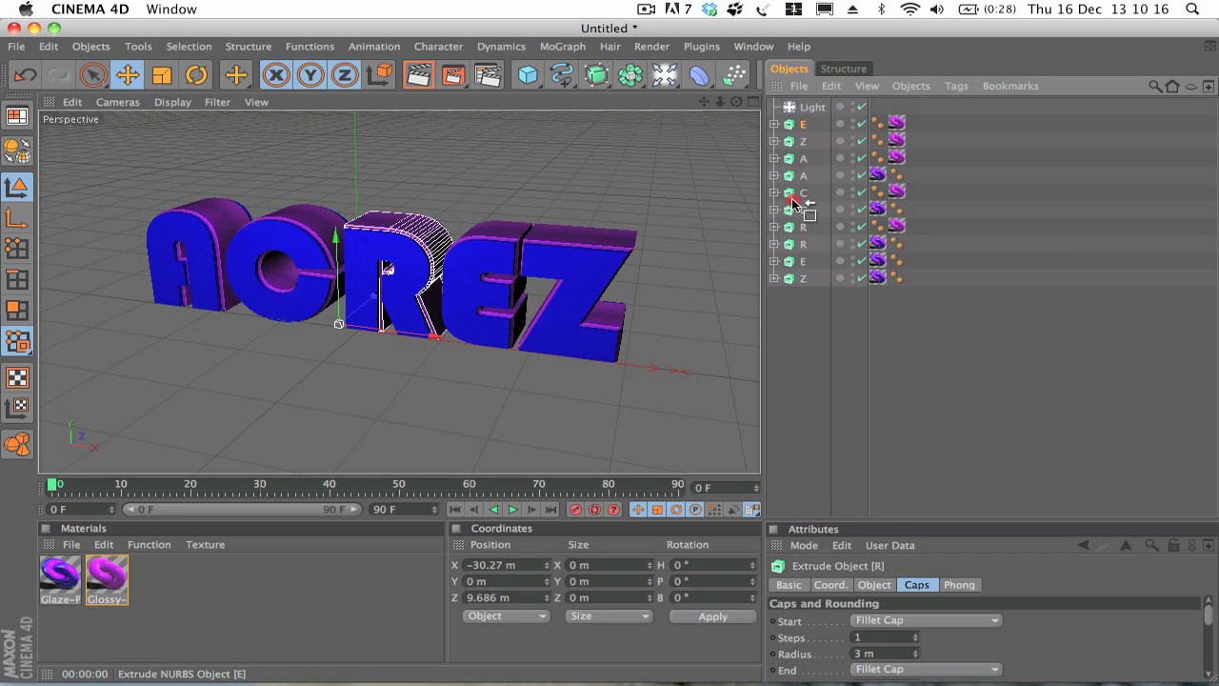
{"action": "left_click_drag", "start_coordinate": [803, 262], "coordinate": [803, 260]}
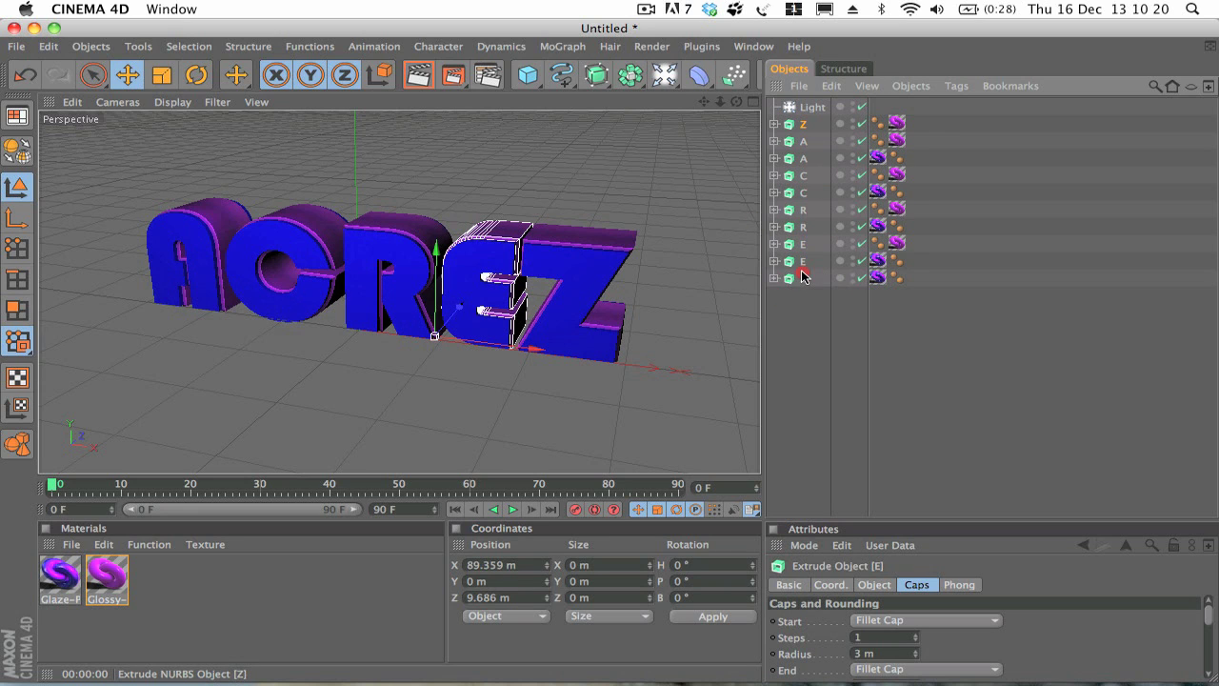
{"action": "left_click_drag", "start_coordinate": [803, 276], "coordinate": [803, 278]}
{"action": "left_click", "coordinate": [806, 128]}
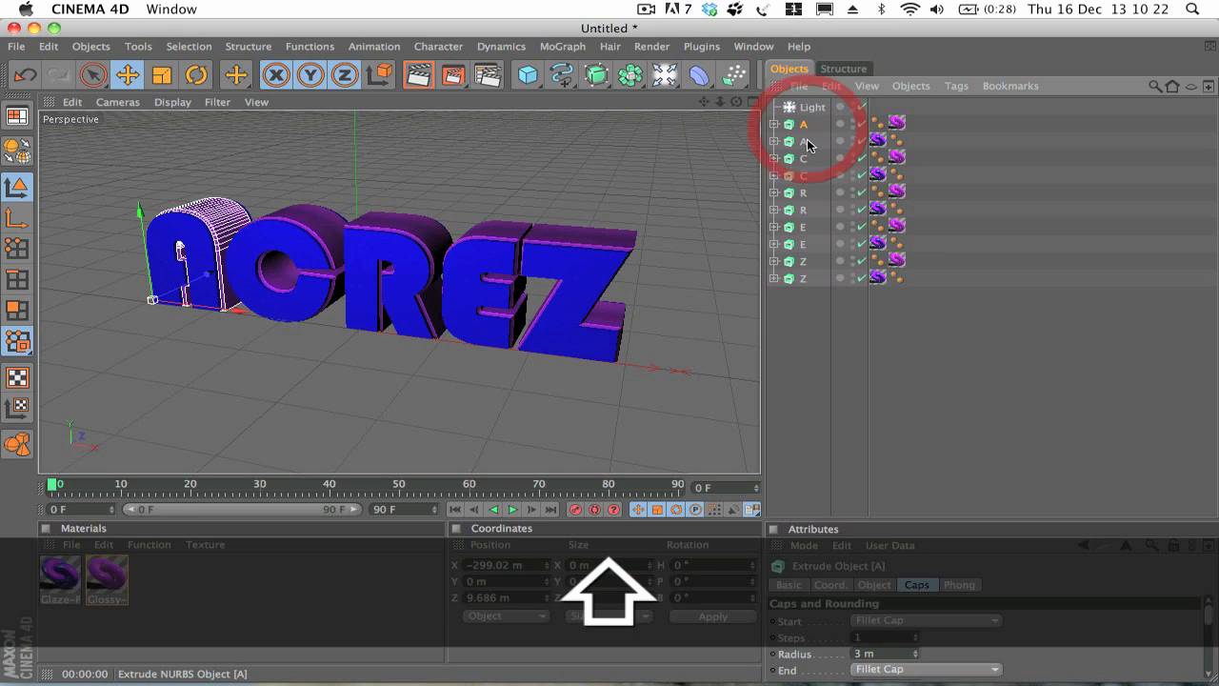
Group the two A copies into a new null with Alt+G
{"action": "left_click", "coordinate": [808, 142], "text": "shift"}
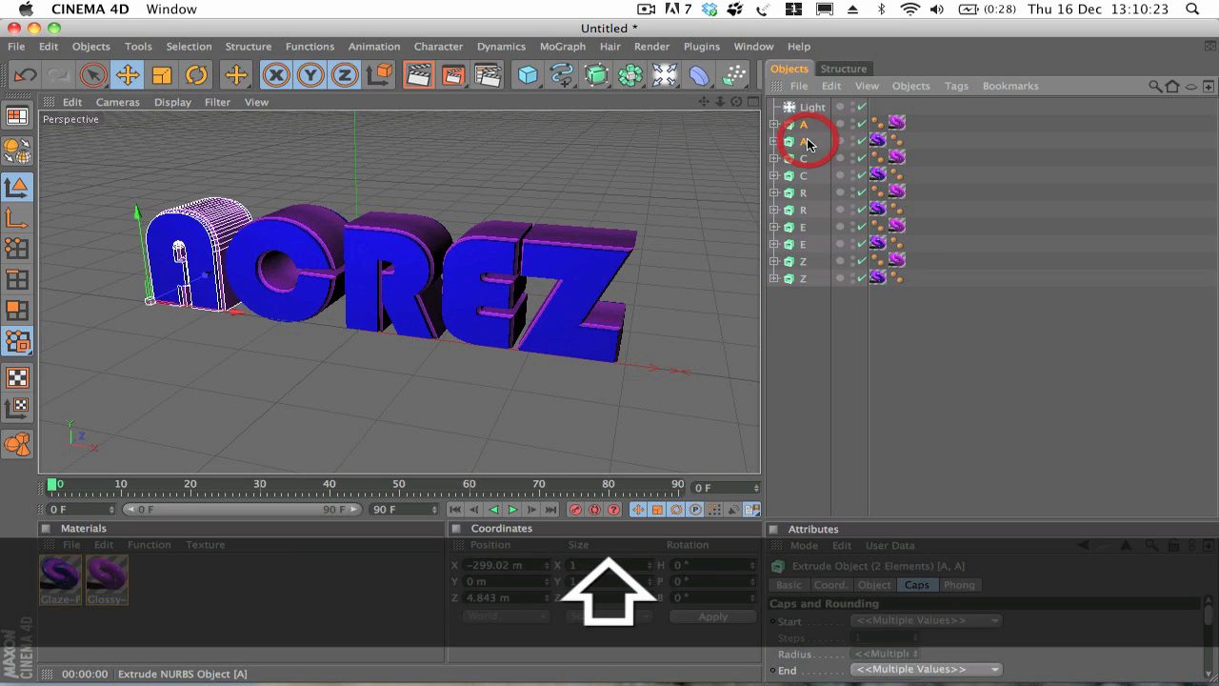
{"action": "left_click", "coordinate": [1019, 448]}
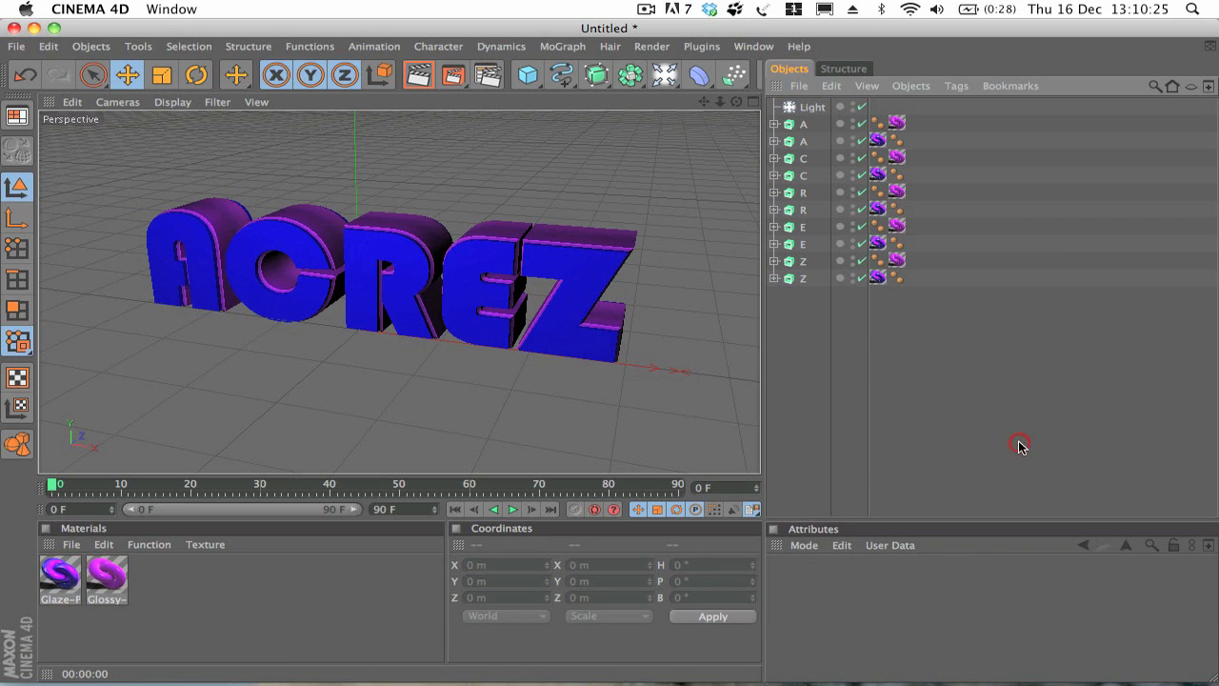
{"action": "left_click", "coordinate": [804, 124]}
{"action": "left_click", "coordinate": [805, 143], "text": "shift"}
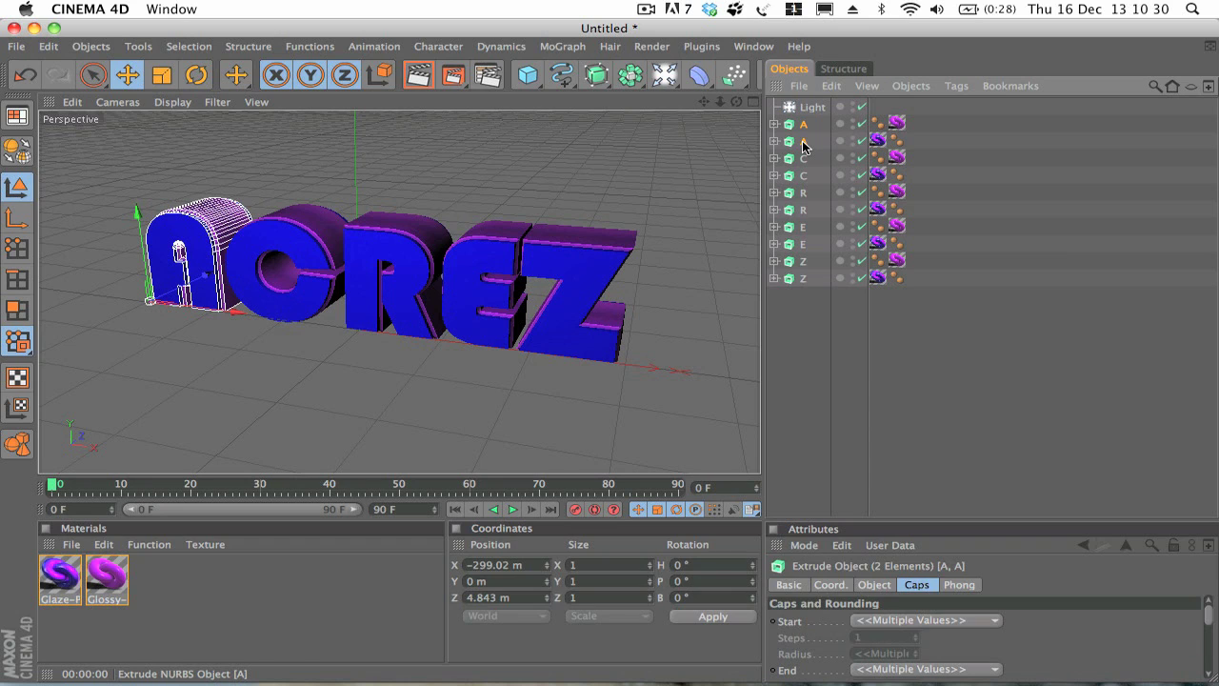
{"action": "key", "text": "alt"}
{"action": "key", "text": "alt"}
{"action": "key", "text": "alt+g"}
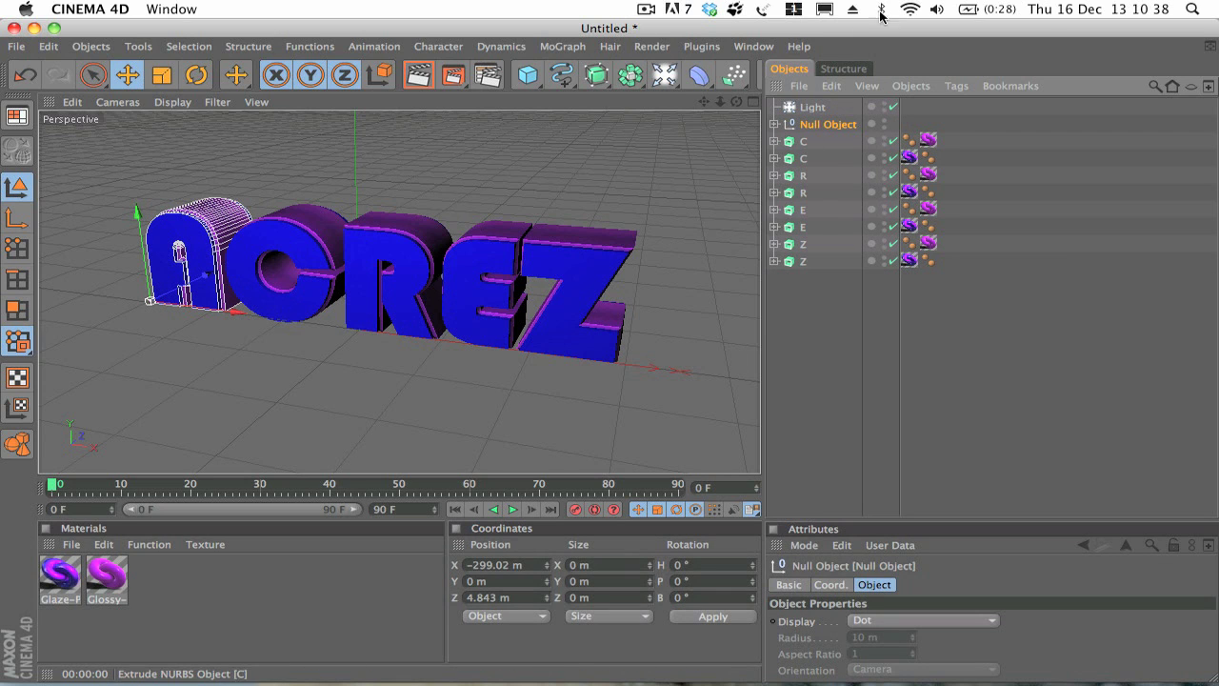
Expand the new null to show both A copies, undoing stray moves, and begin renaming it
{"action": "left_click", "coordinate": [775, 126]}
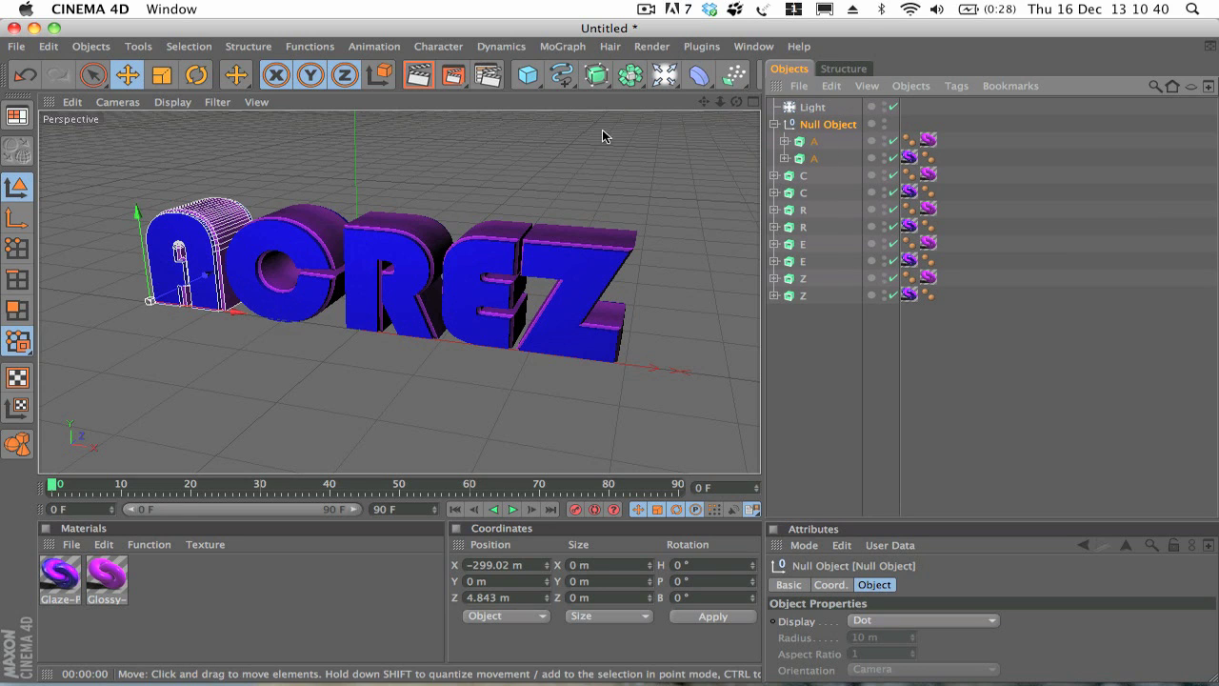
{"action": "left_click", "coordinate": [850, 125]}
{"action": "mouse_move", "coordinate": [133, 292]}
{"action": "left_mouse_down"}
{"action": "mouse_move", "coordinate": [167, 285]}
{"action": "mouse_move", "coordinate": [133, 303]}
{"action": "mouse_move", "coordinate": [167, 285]}
{"action": "mouse_move", "coordinate": [143, 297]}
{"action": "left_mouse_up"}
{"action": "key", "text": "super+z"}
{"action": "key", "text": "super+z"}
{"action": "key", "text": "super+z"}
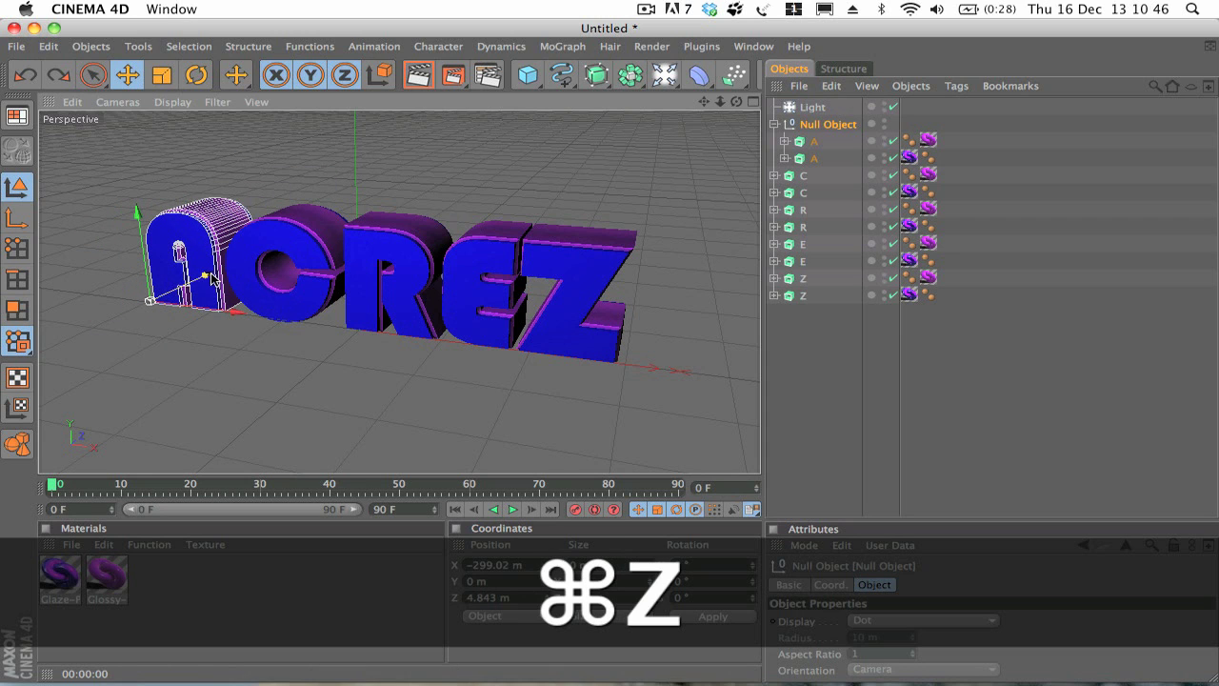
{"action": "left_click_drag", "start_coordinate": [483, 345], "coordinate": [202, 316]}
{"action": "key", "text": "super+z"}
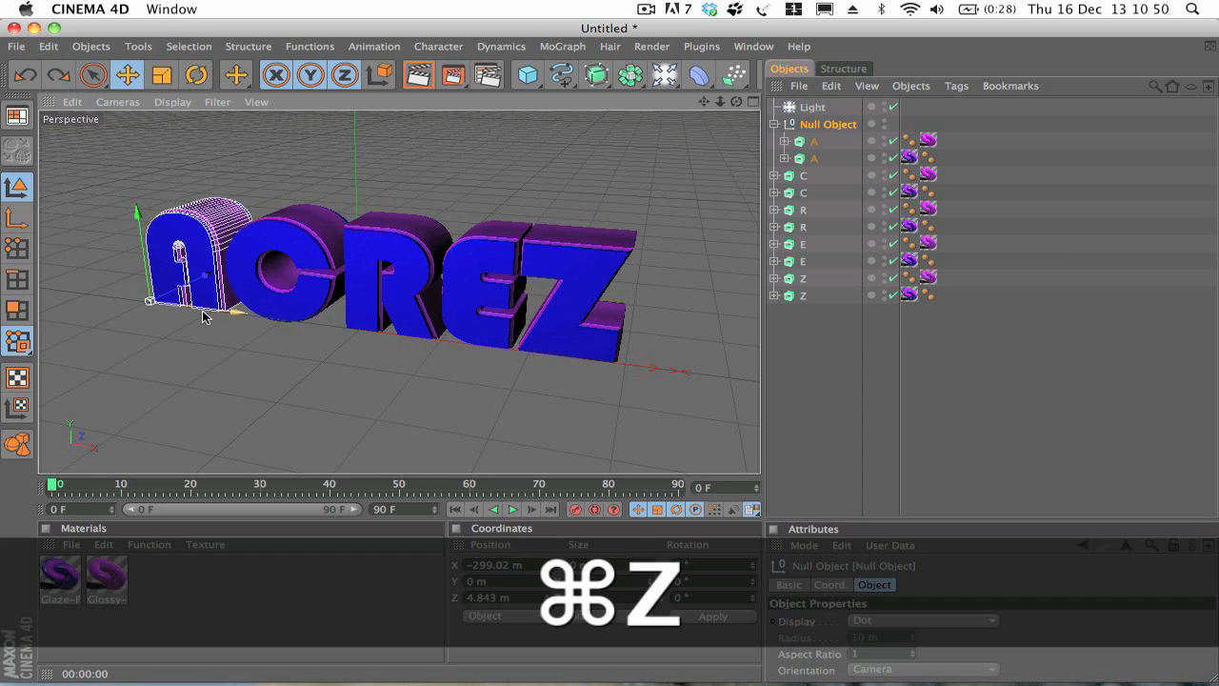
{"action": "double_click", "coordinate": [825, 125]}
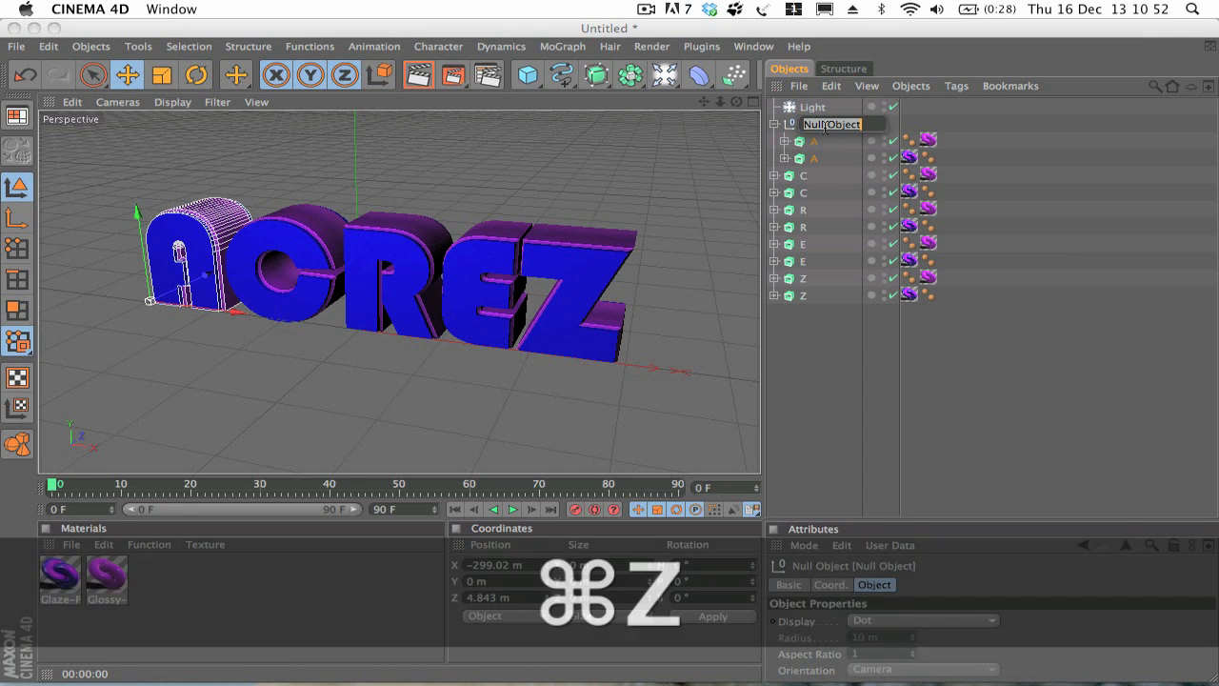
Name the first null A, then group the two C copies under a null named C
{"action": "type", "text": "A"}
{"action": "key", "text": "Return"}
{"action": "left_click", "coordinate": [848, 371]}
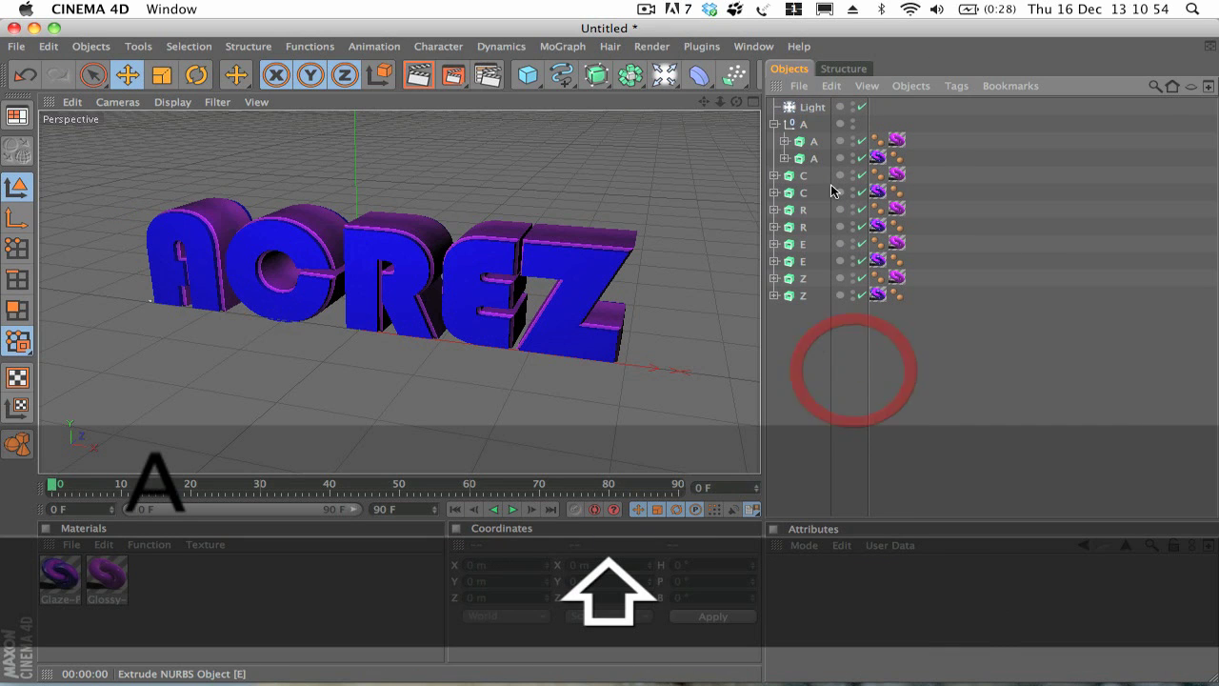
{"action": "left_click", "coordinate": [803, 177]}
{"action": "left_click", "coordinate": [803, 193], "text": "shift"}
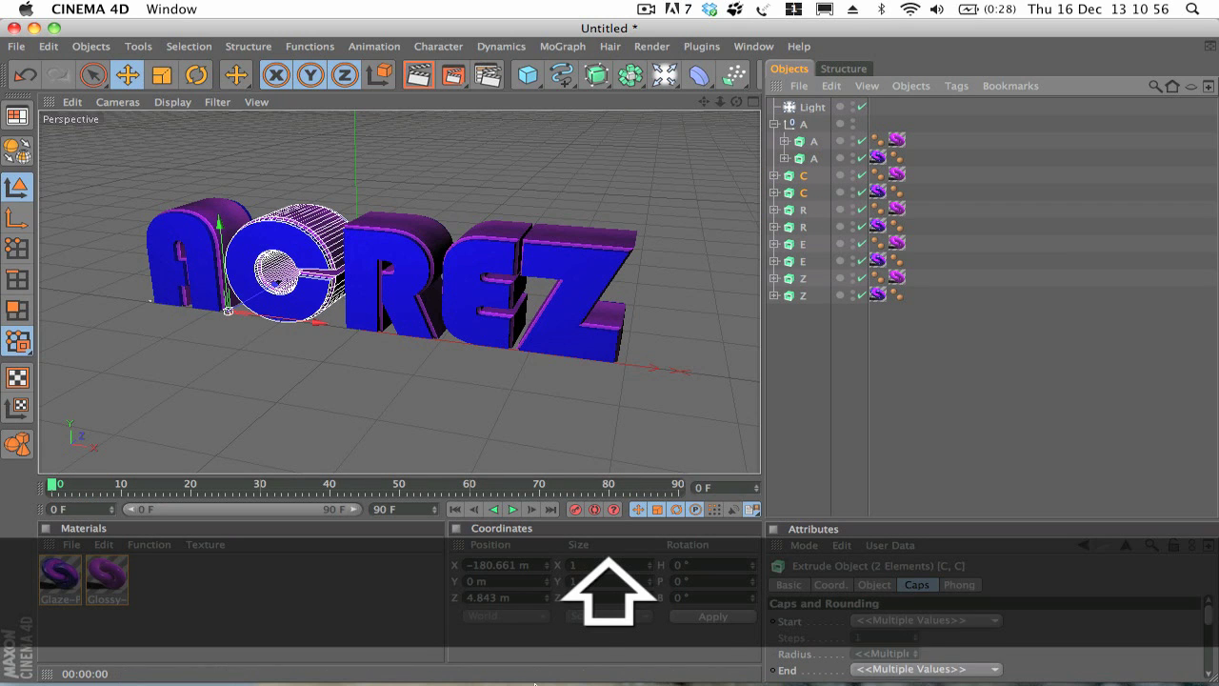
{"action": "key", "text": "alt+g"}
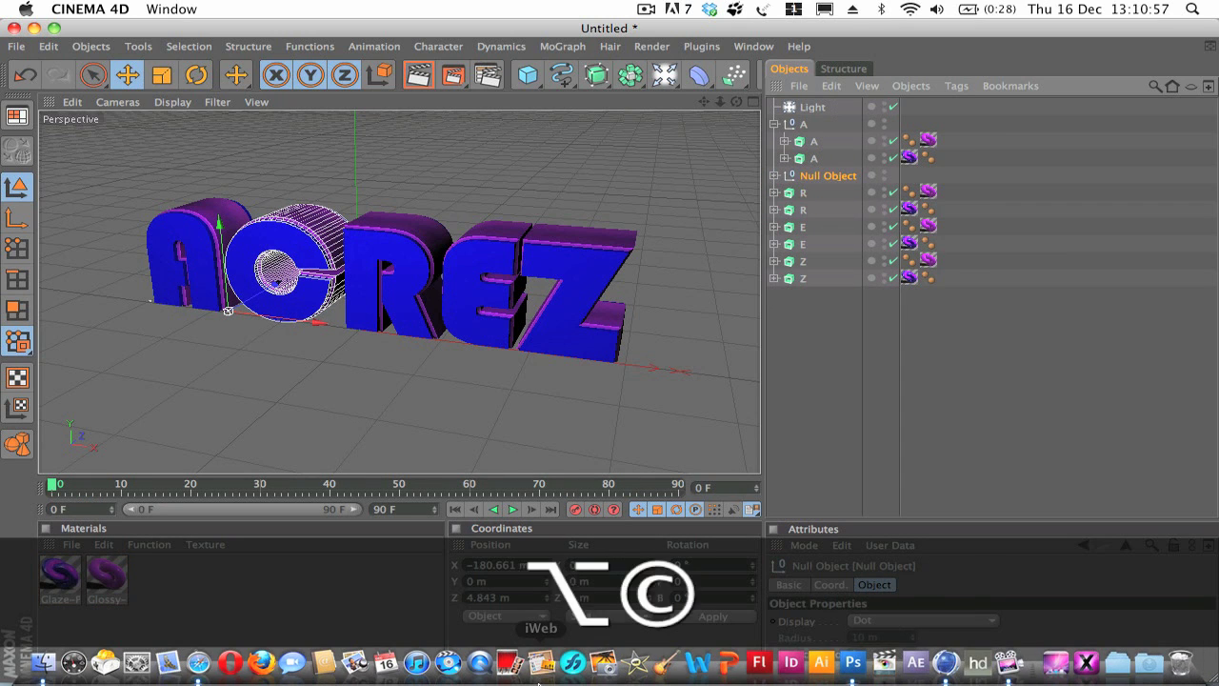
{"action": "double_click", "coordinate": [821, 177]}
{"action": "type", "text": "C"}
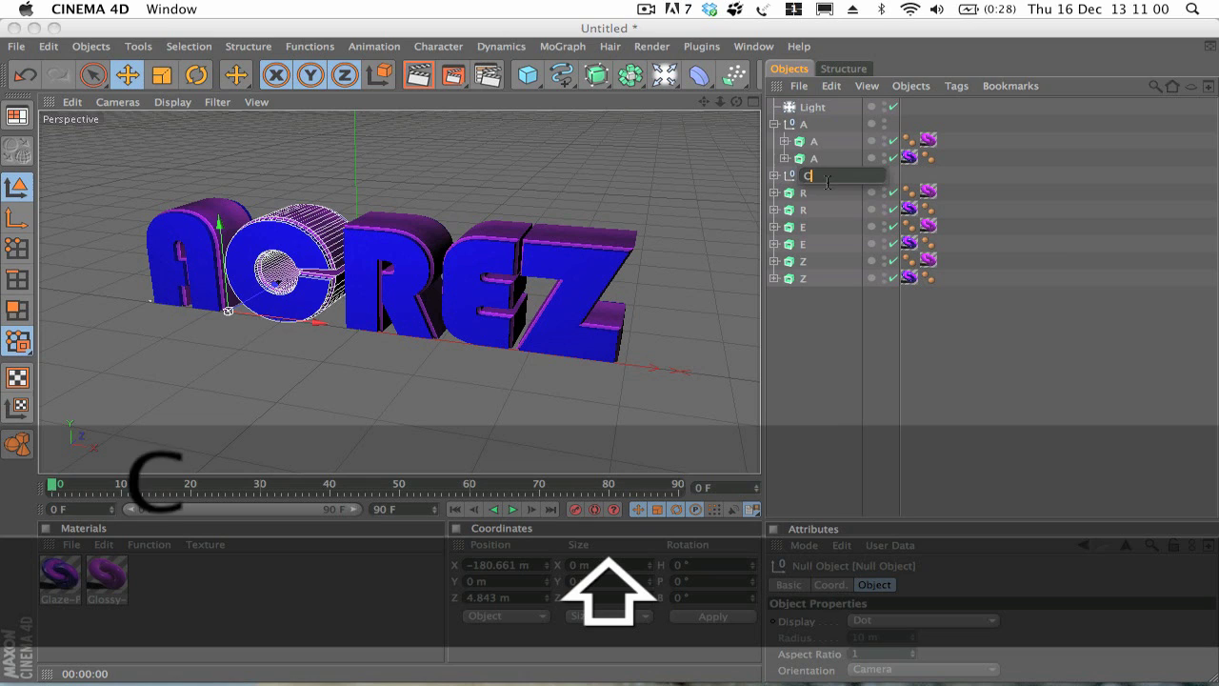
{"action": "left_click", "coordinate": [819, 317]}
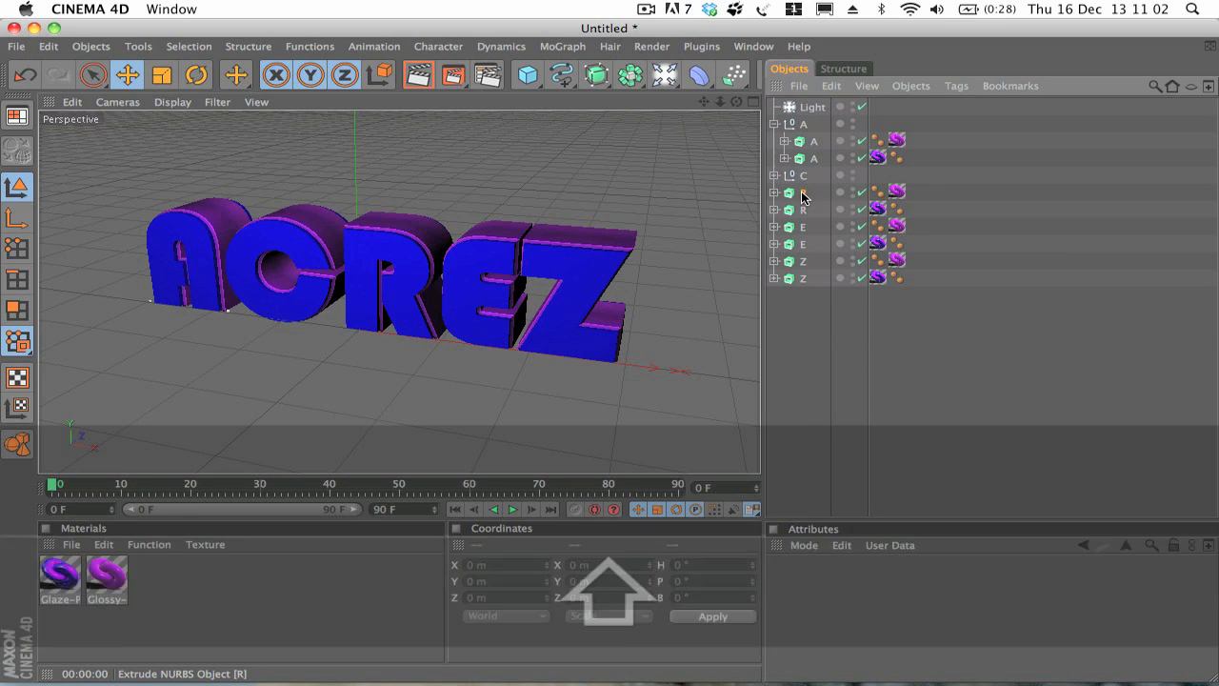
Group the R copies and the E copies under nulls named R and E
{"action": "left_click", "coordinate": [803, 192]}
{"action": "left_click", "coordinate": [803, 209], "text": "shift"}
{"action": "key", "text": "alt+g"}
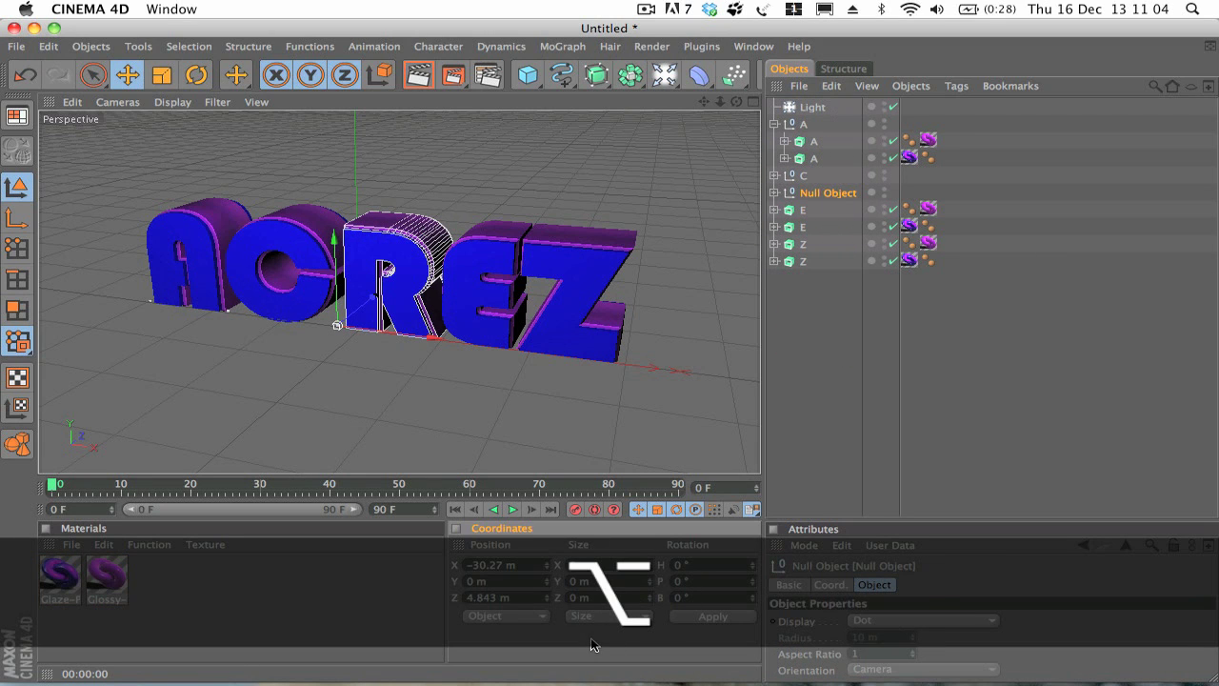
{"action": "double_click", "coordinate": [821, 193]}
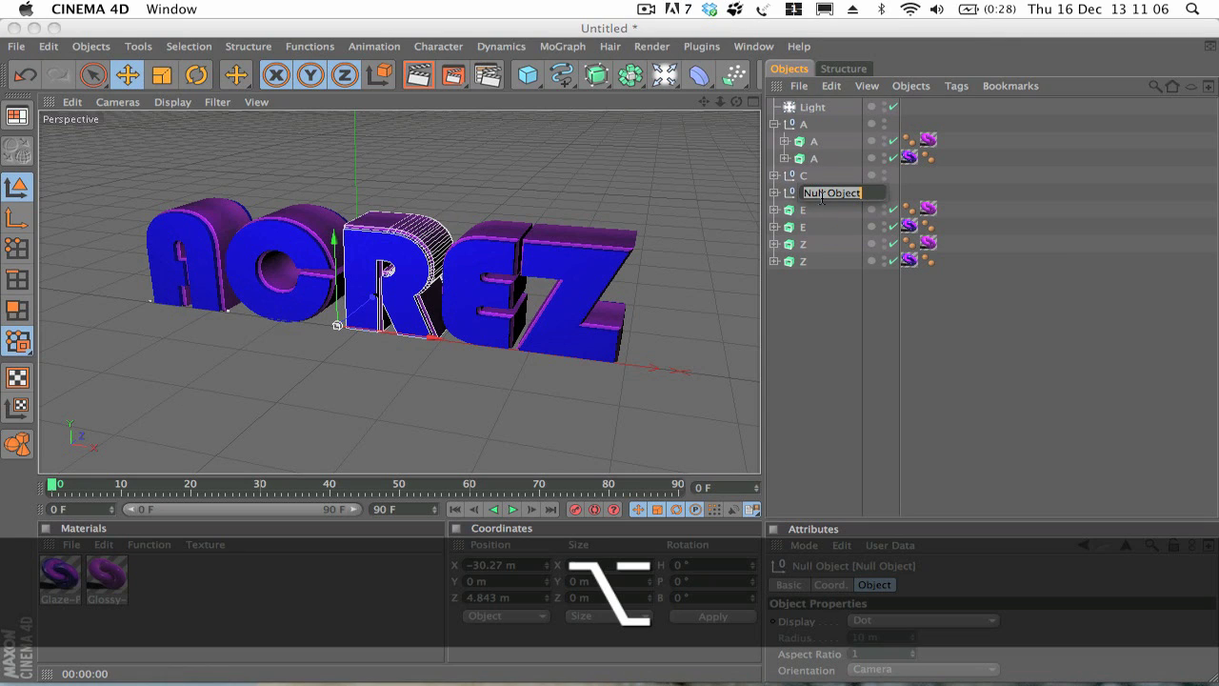
{"action": "type", "text": "R"}
{"action": "left_click", "coordinate": [849, 333]}
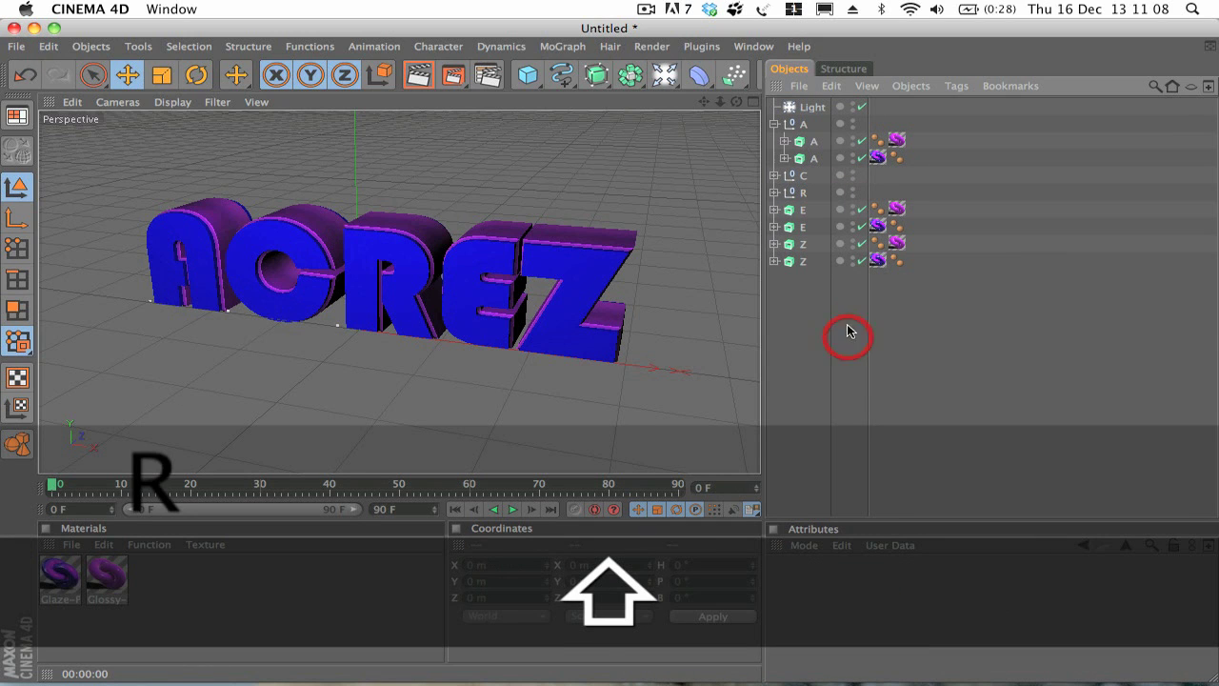
{"action": "left_click", "coordinate": [804, 209]}
{"action": "left_click", "coordinate": [803, 229], "text": "shift"}
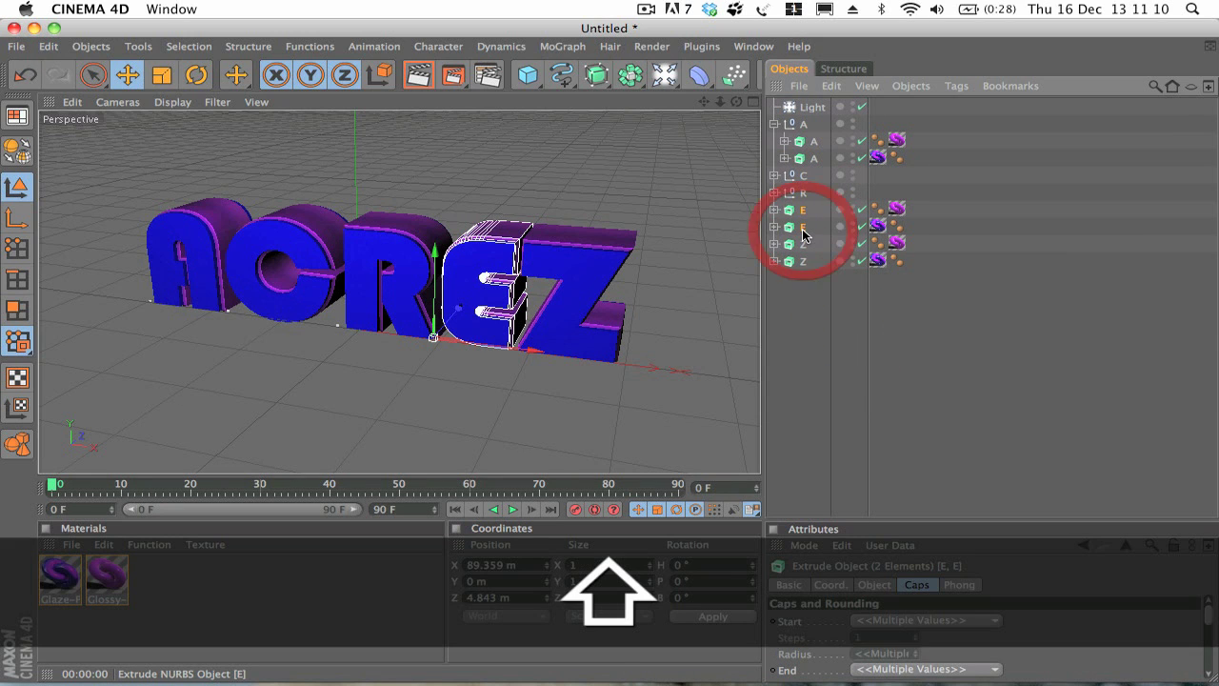
{"action": "key", "text": "alt+g"}
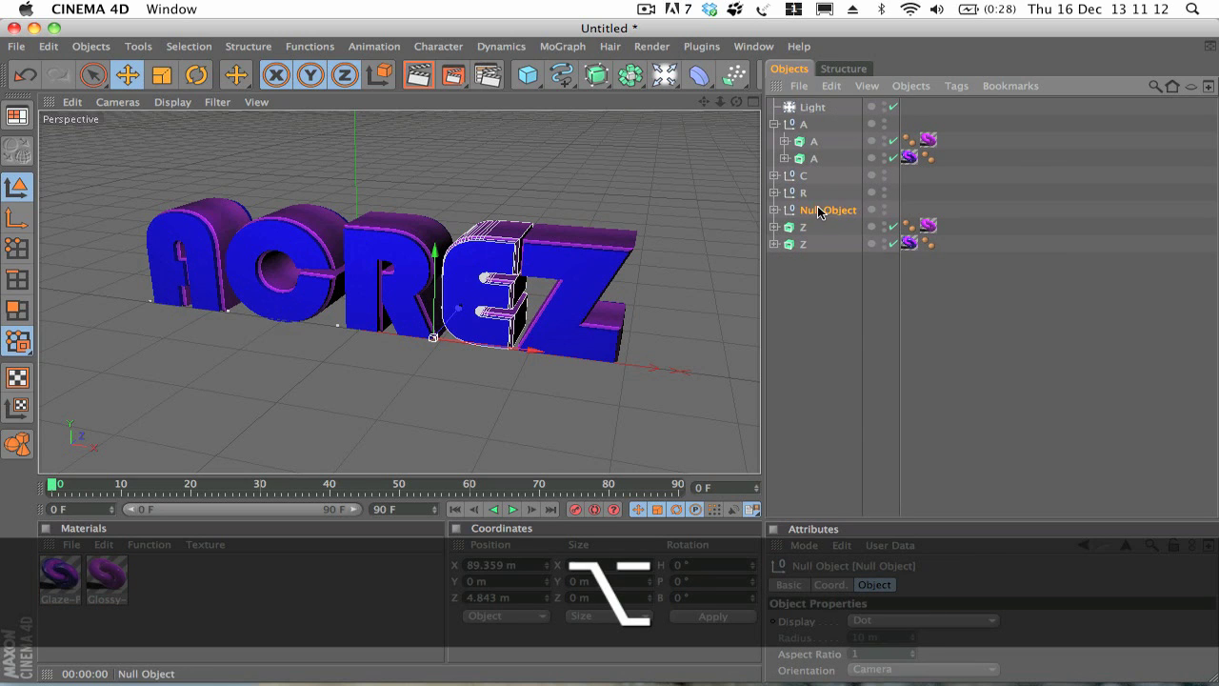
{"action": "double_click", "coordinate": [820, 211]}
{"action": "type", "text": "E"}
{"action": "left_click", "coordinate": [819, 271]}
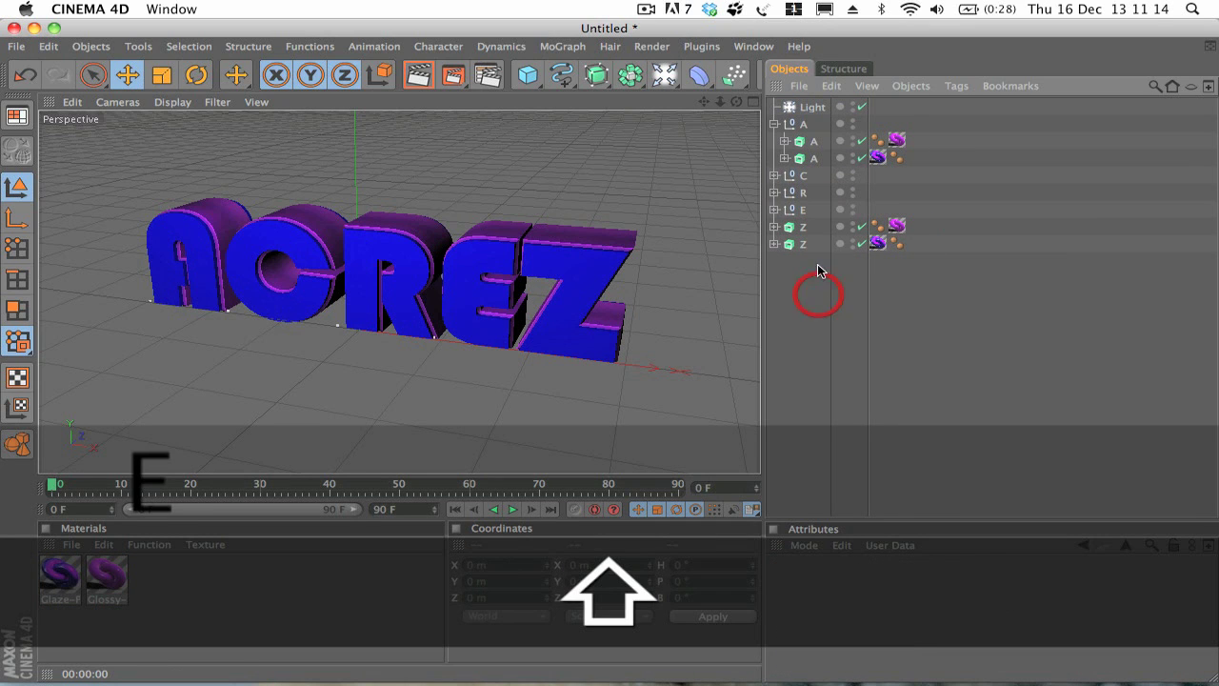
Group the two Z copies under a null named Z and collapse the A null
{"action": "left_click", "coordinate": [803, 226]}
{"action": "left_click", "coordinate": [803, 244], "text": "shift"}
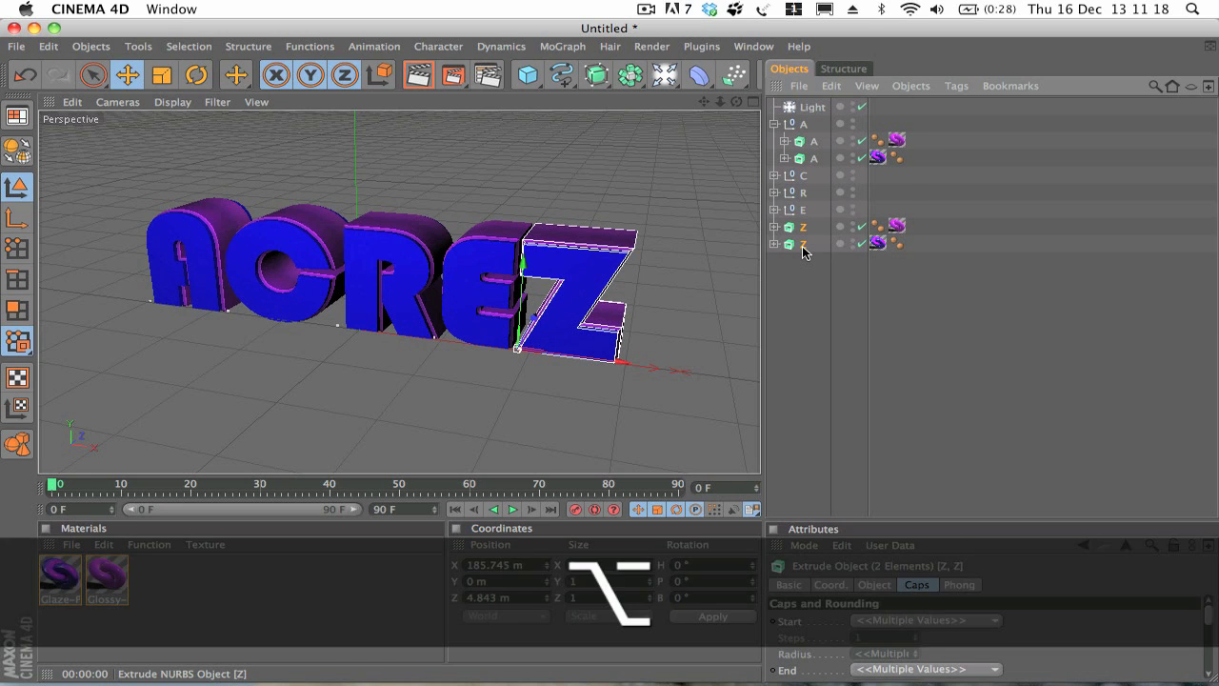
{"action": "key", "text": "alt+g"}
{"action": "double_click", "coordinate": [822, 228]}
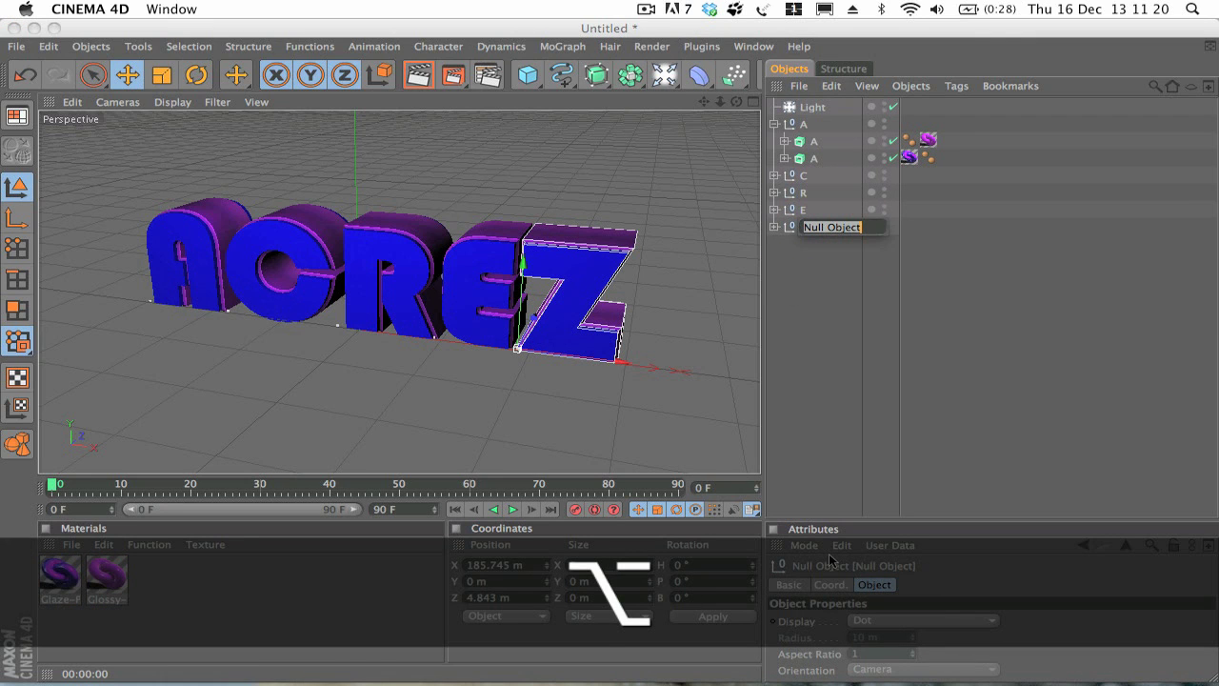
{"action": "type", "text": "Z"}
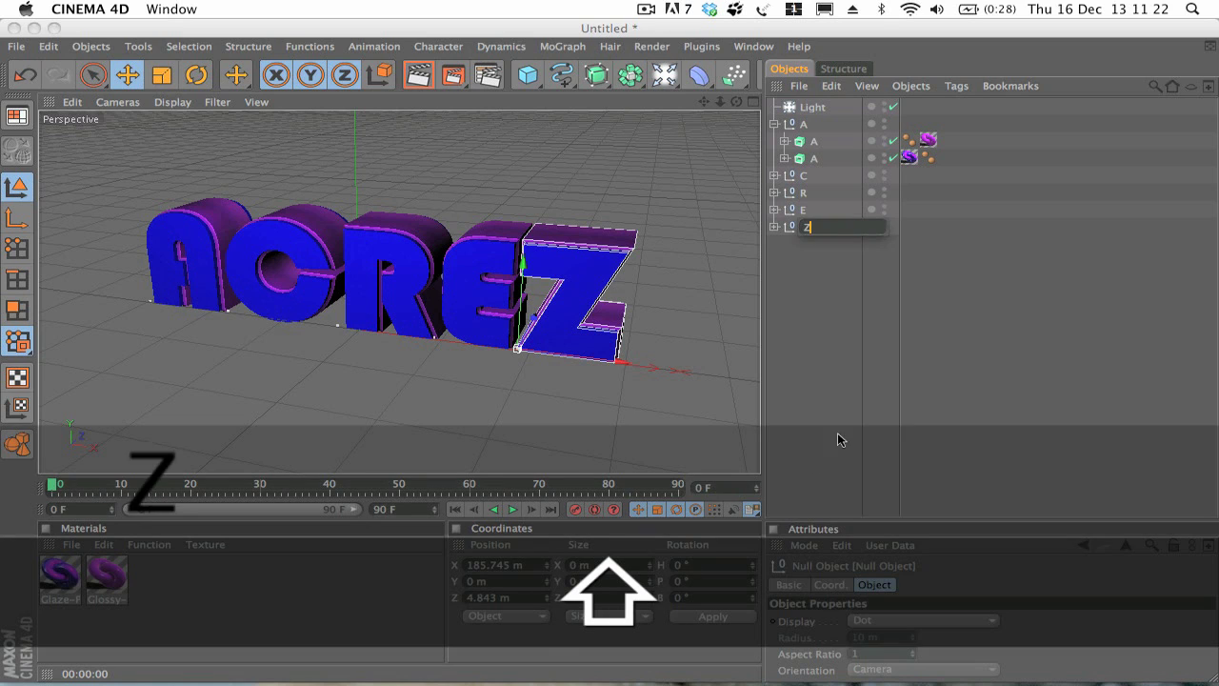
{"action": "left_click", "coordinate": [839, 407]}
{"action": "left_click", "coordinate": [776, 125]}
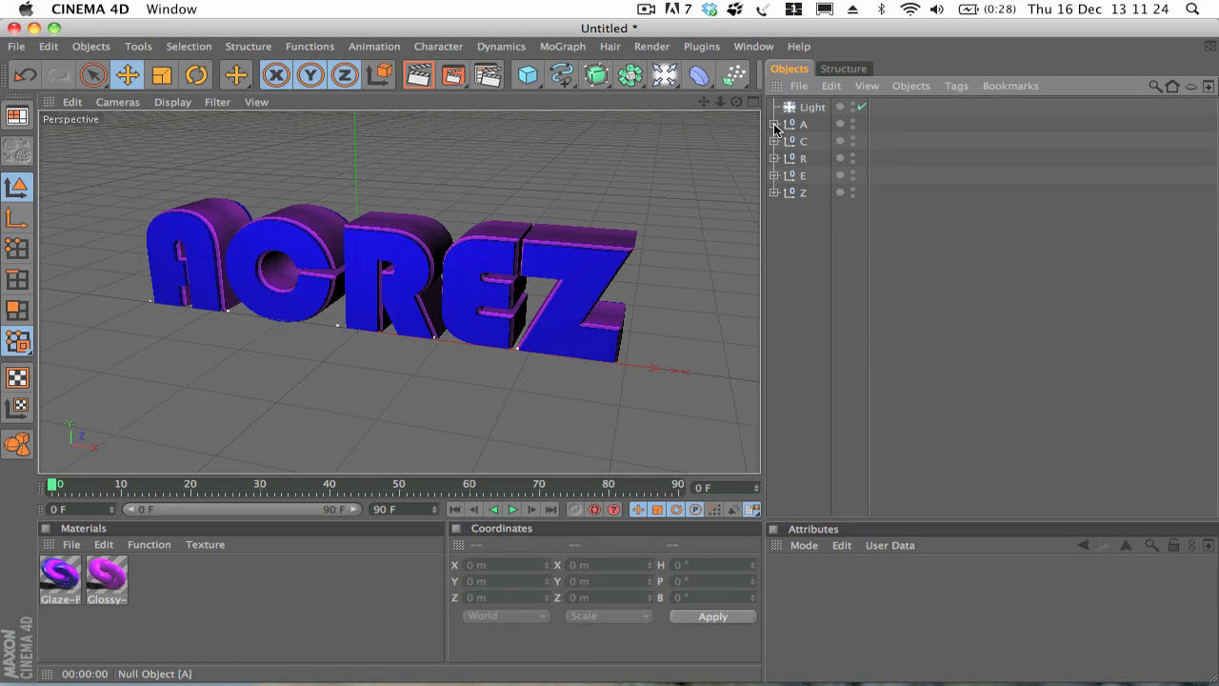
Try sliding the A and C letter groups right, undo both moves, and deselect
{"action": "left_click", "coordinate": [801, 124]}
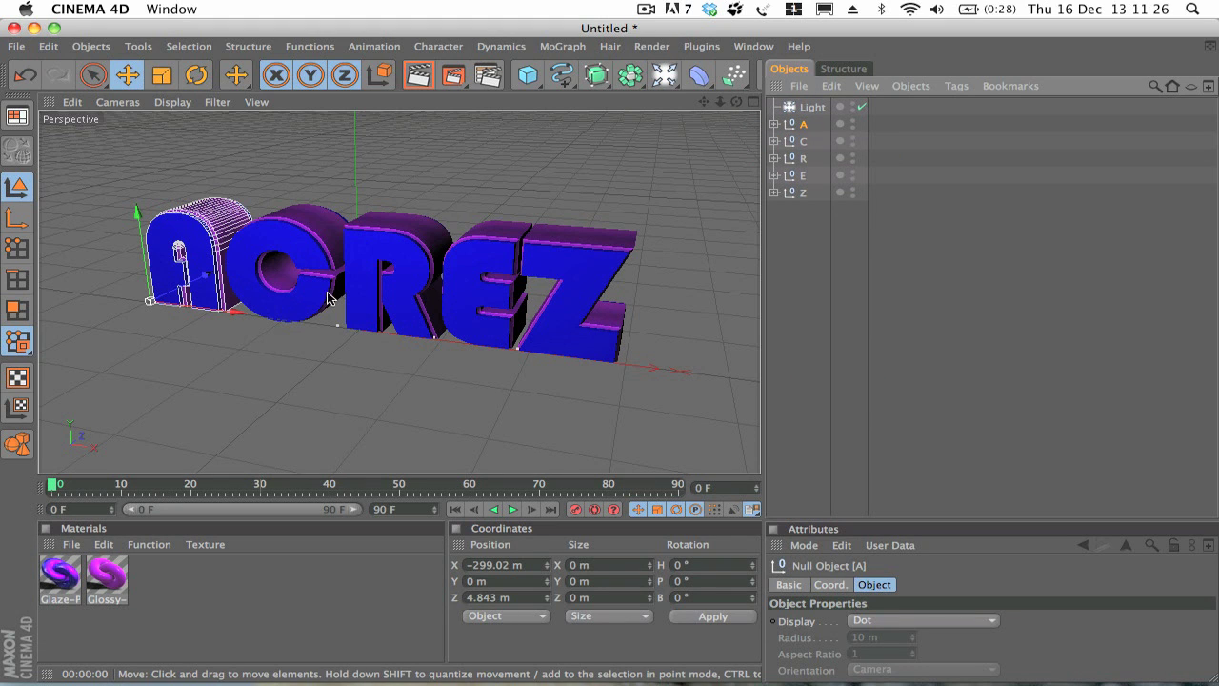
{"action": "left_click_drag", "start_coordinate": [237, 307], "coordinate": [307, 326]}
{"action": "key", "text": "super+z"}
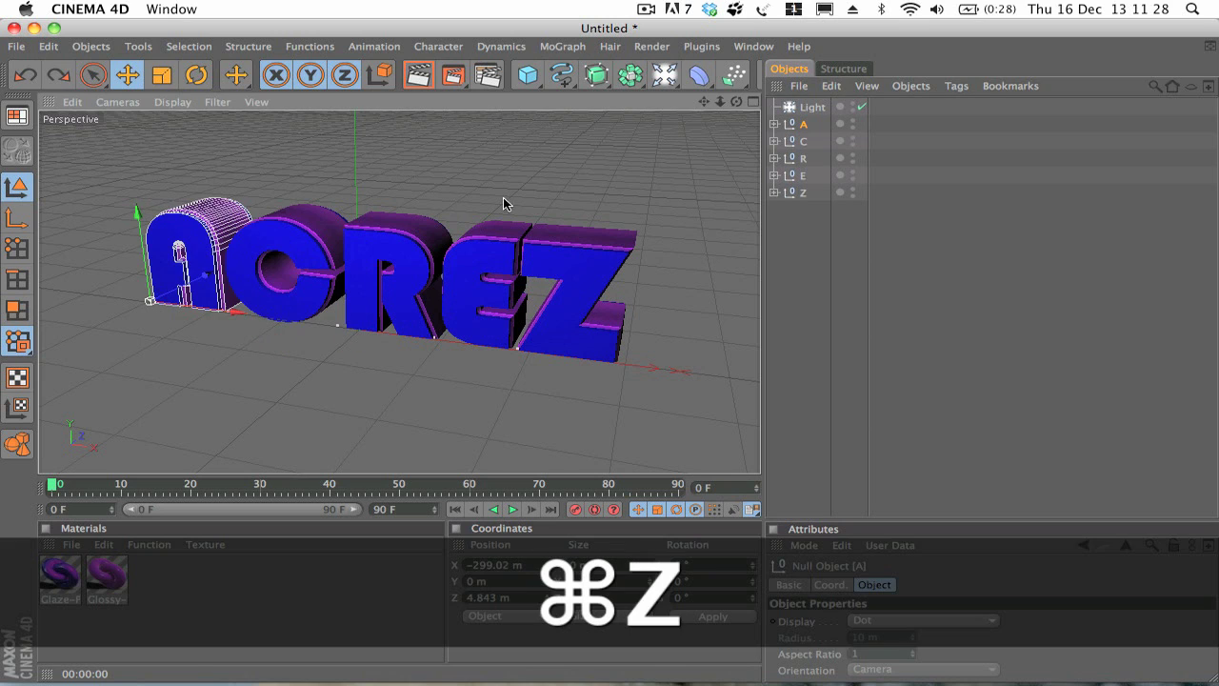
{"action": "left_click", "coordinate": [805, 141]}
{"action": "left_click_drag", "start_coordinate": [286, 318], "coordinate": [324, 318]}
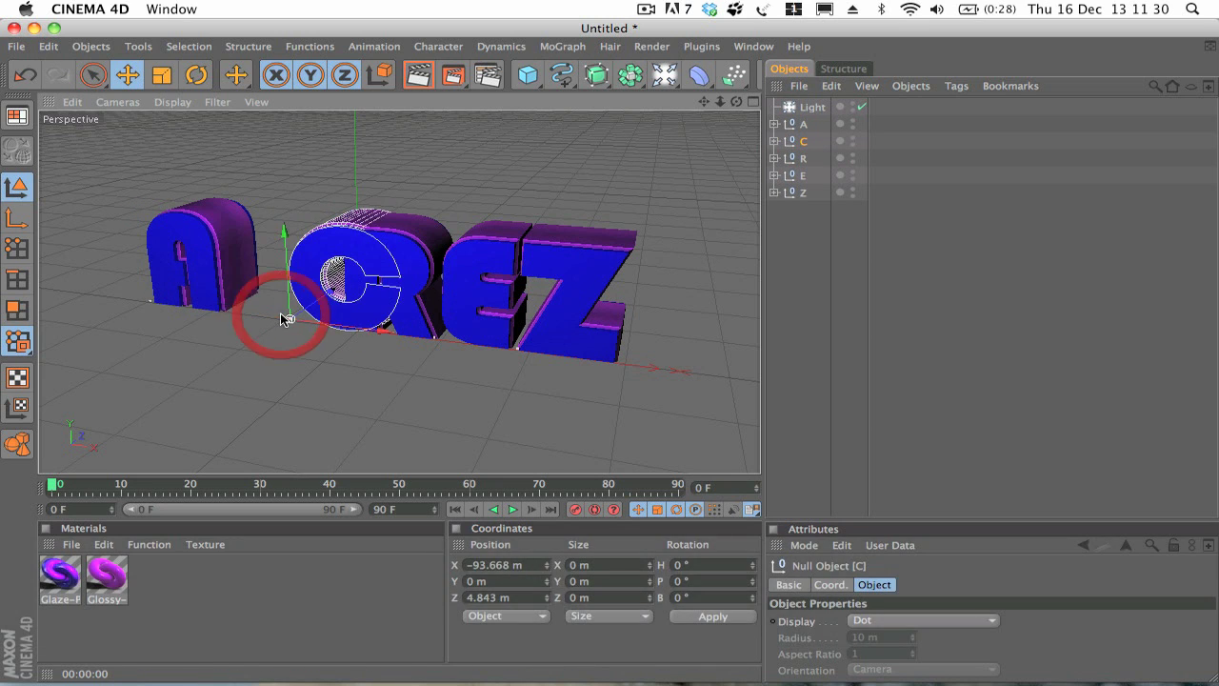
{"action": "key", "text": "super+z"}
{"action": "left_click", "coordinate": [819, 158]}
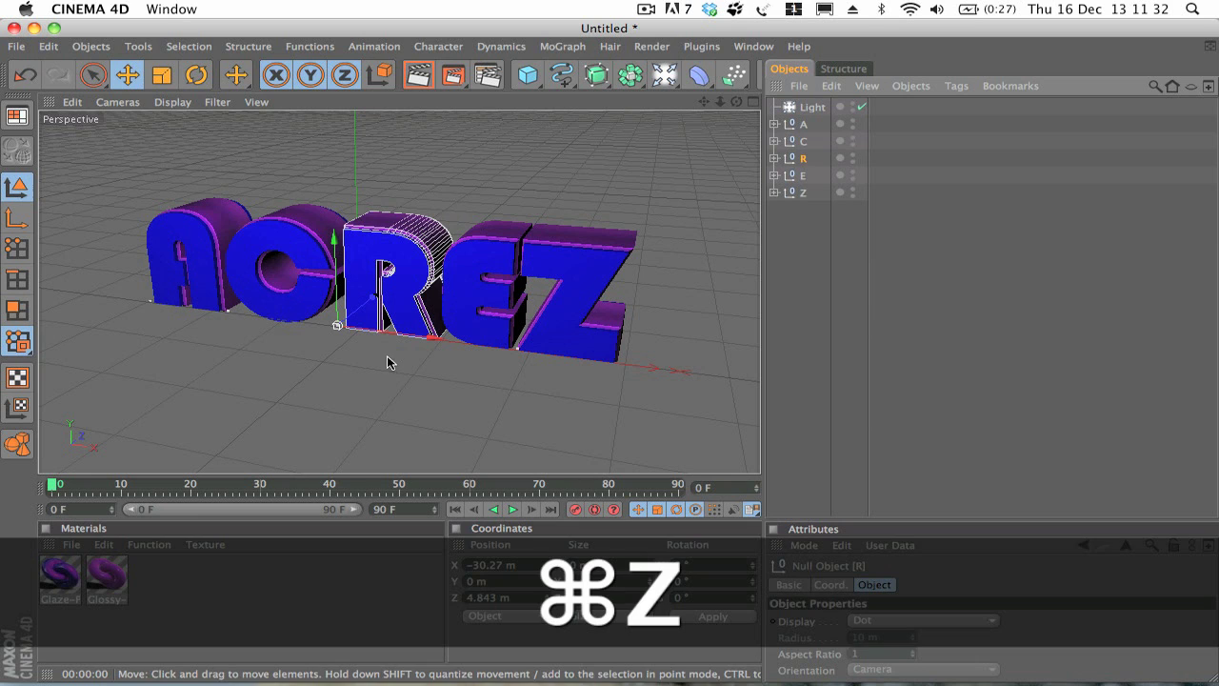
{"action": "left_click", "coordinate": [995, 290]}
Orbit and pan the Perspective view to a lower, more frontal angle on the word
{"action": "key", "text": "3"}
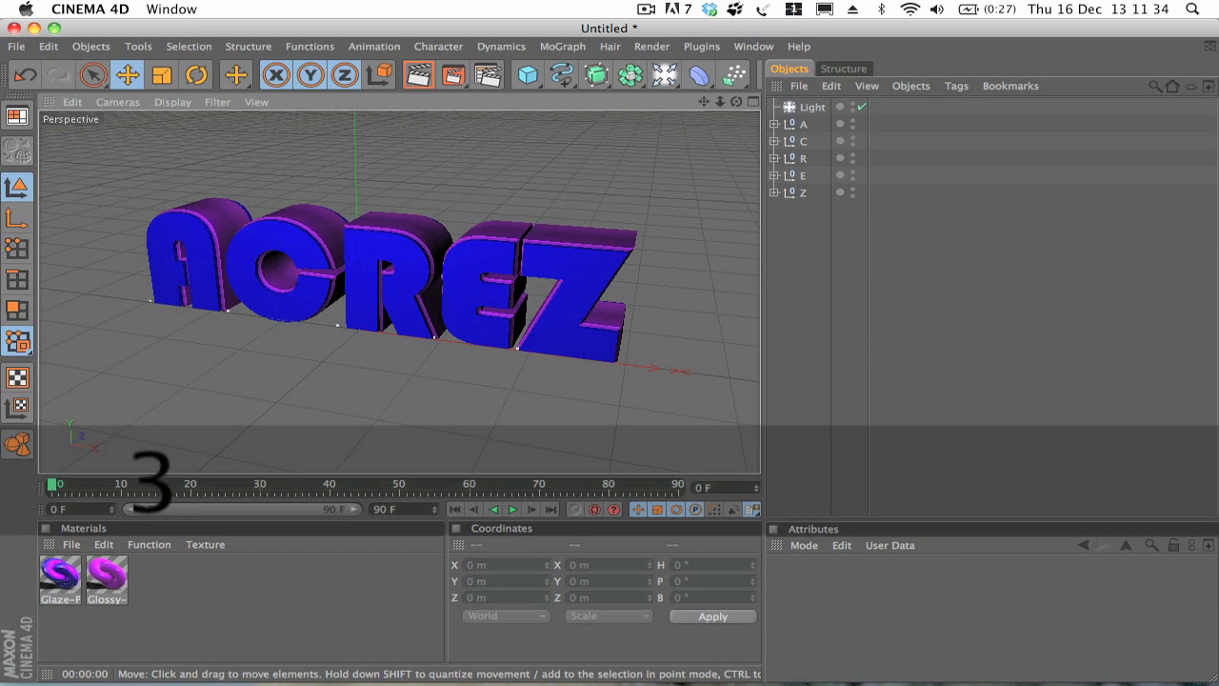
{"action": "left_click_drag", "start_coordinate": [381, 371], "coordinate": [406, 318]}
{"action": "key", "text": "3"}
{"action": "key", "text": "1"}
{"action": "key", "text": "3"}
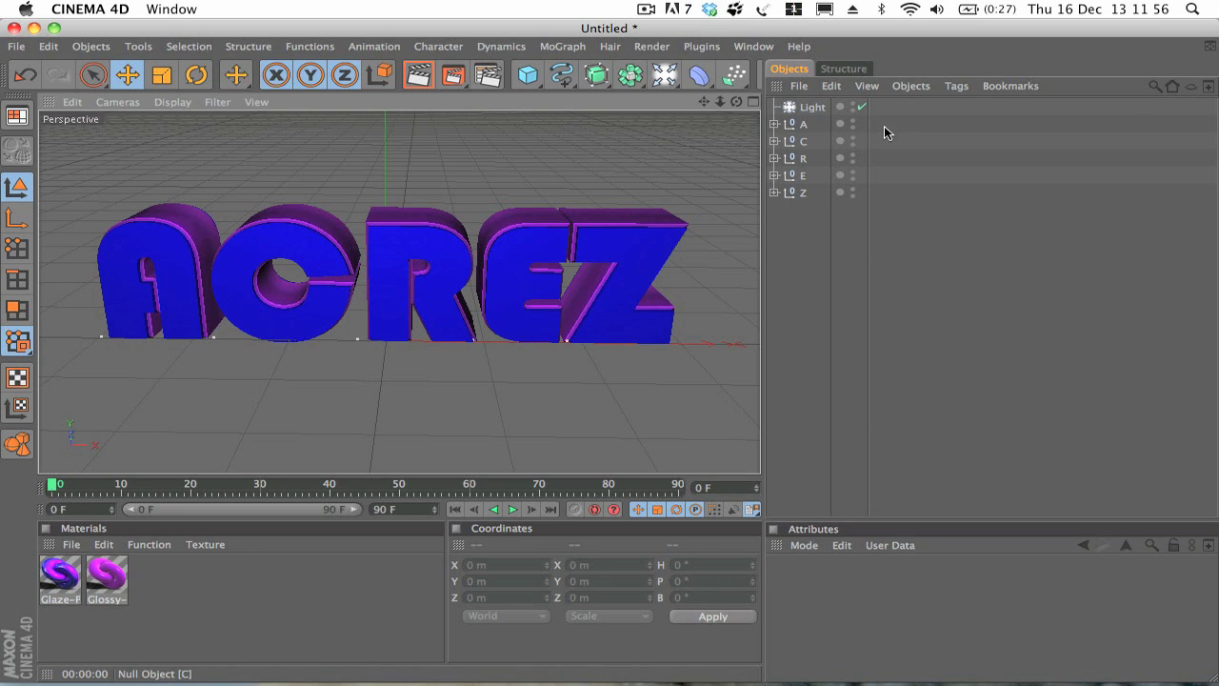
Rotate A about 14° heading with an 8° tilt, and C slightly with a 7.5° tilt
{"action": "left_click", "coordinate": [803, 124]}
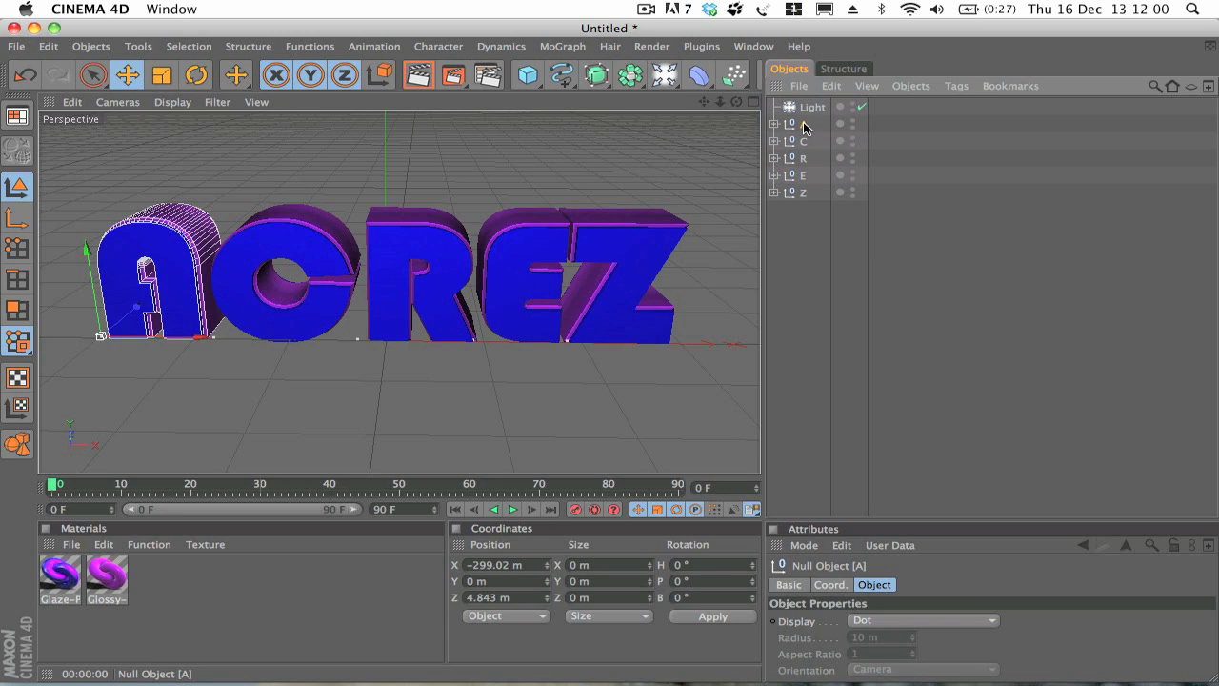
{"action": "key", "text": "r"}
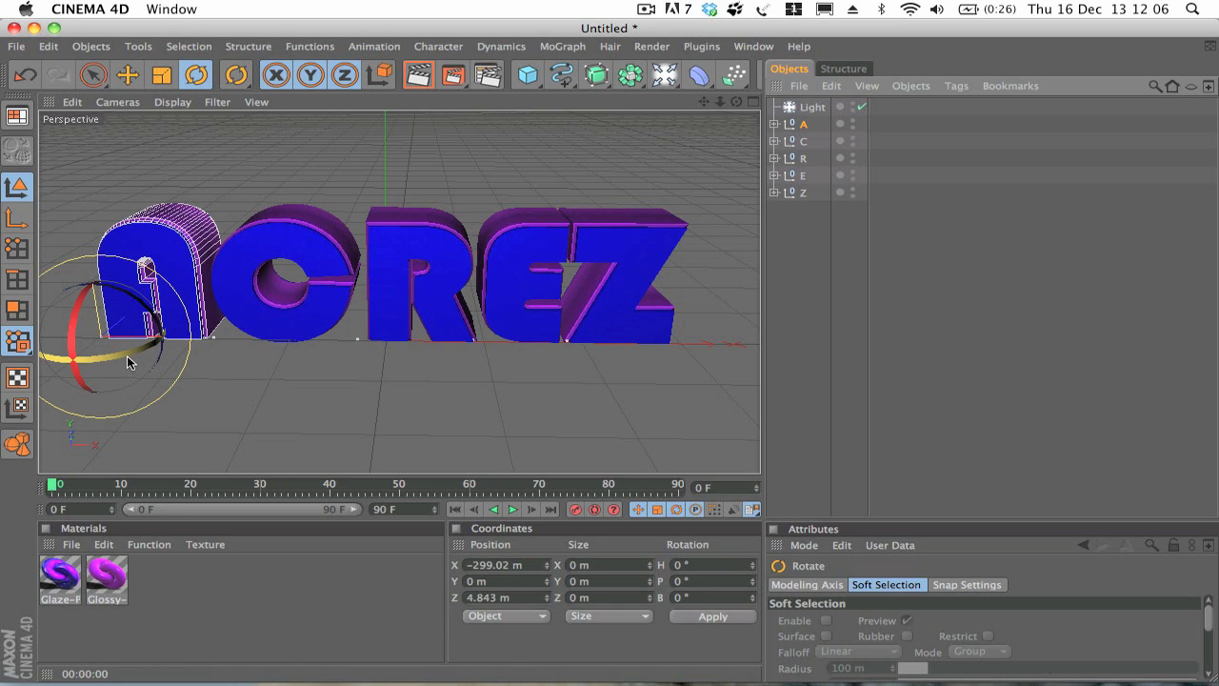
{"action": "left_click_drag", "start_coordinate": [131, 359], "coordinate": [148, 355]}
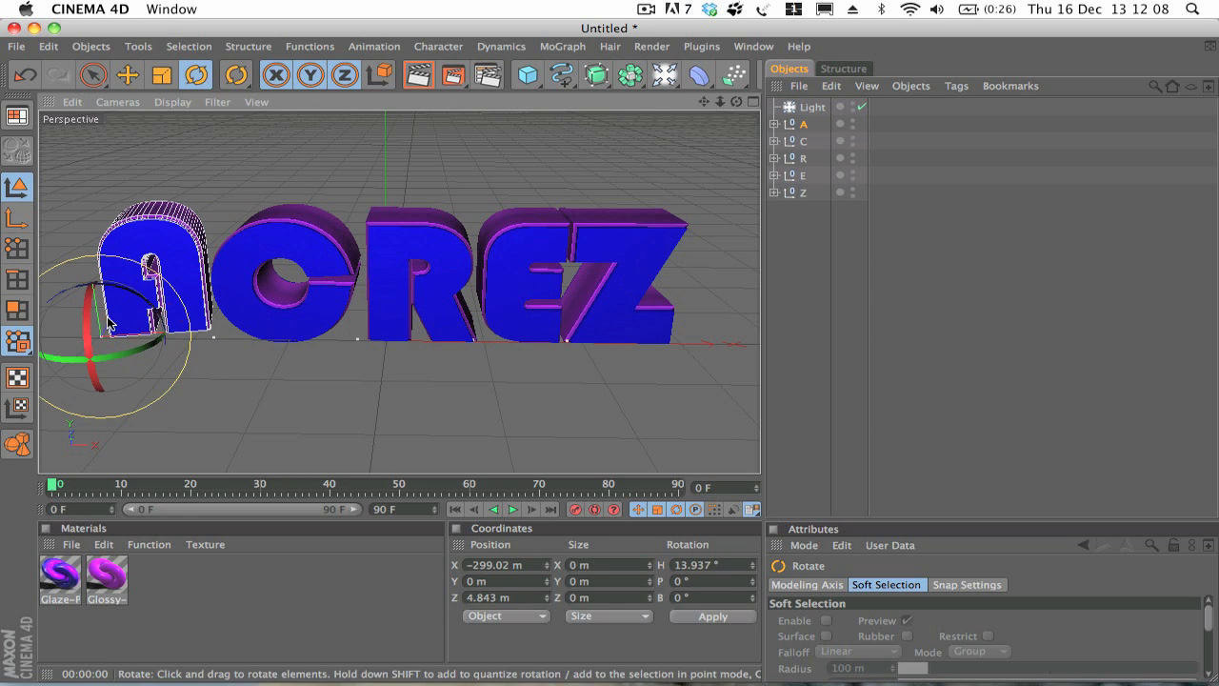
{"action": "left_click_drag", "start_coordinate": [84, 307], "coordinate": [86, 328]}
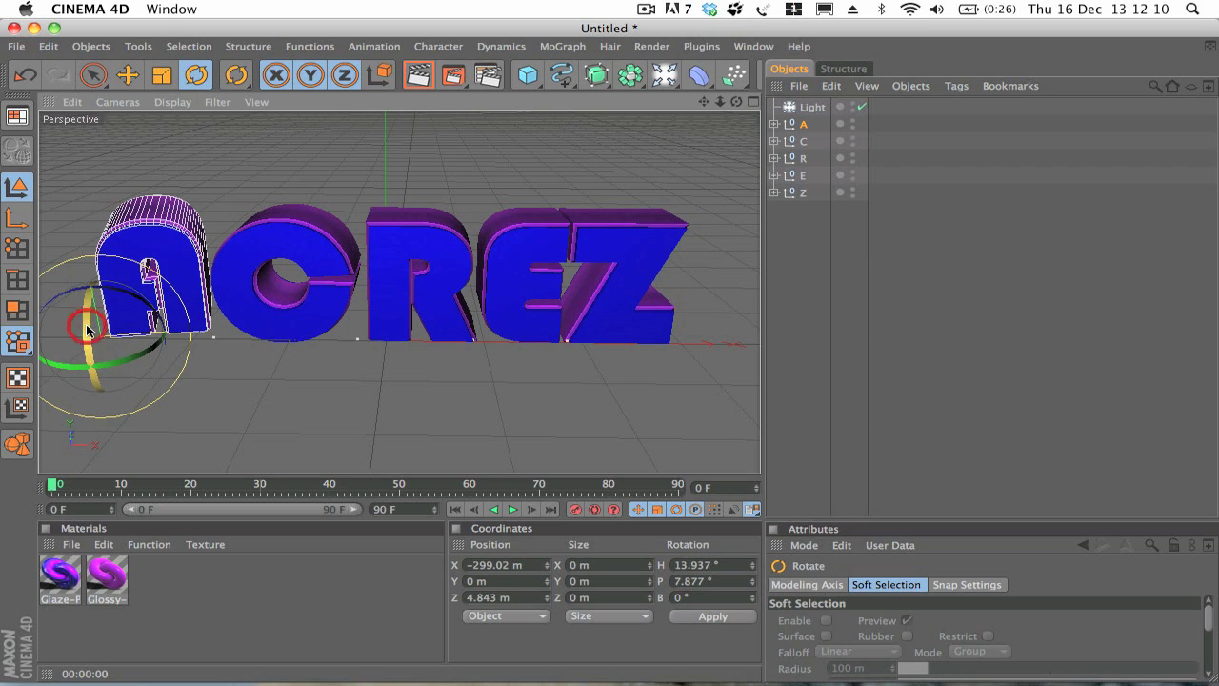
{"action": "left_click", "coordinate": [805, 141]}
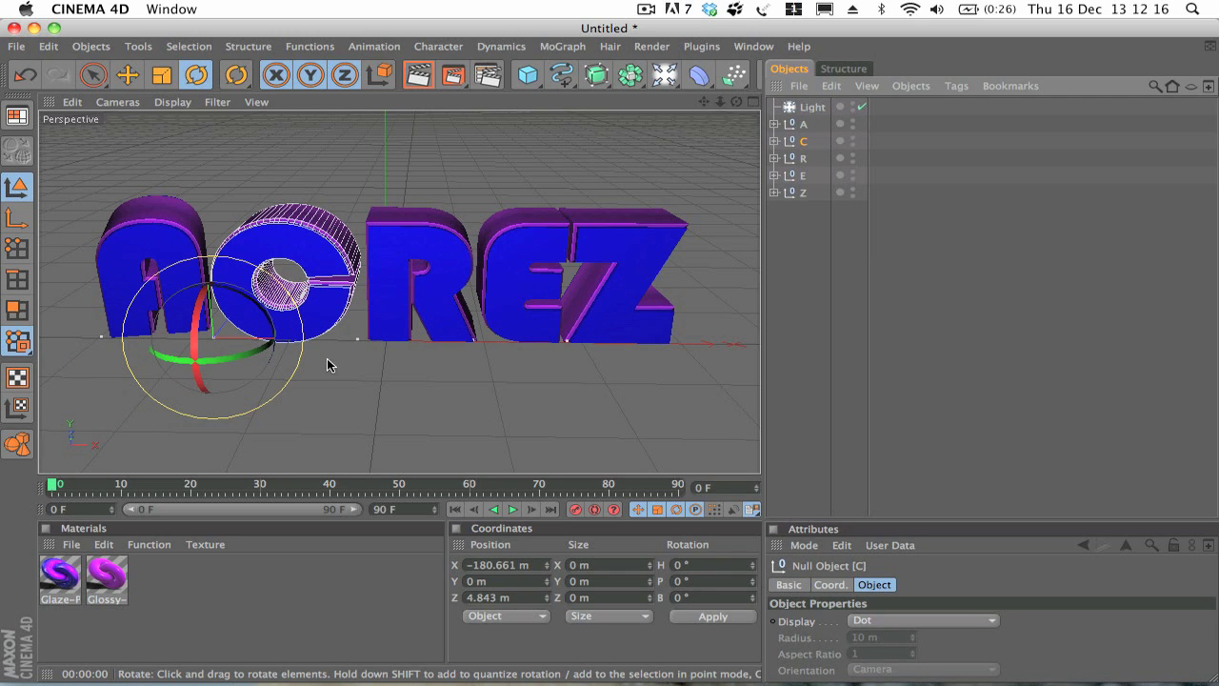
{"action": "left_click", "coordinate": [457, 275]}
{"action": "left_click_drag", "start_coordinate": [376, 362], "coordinate": [343, 386]}
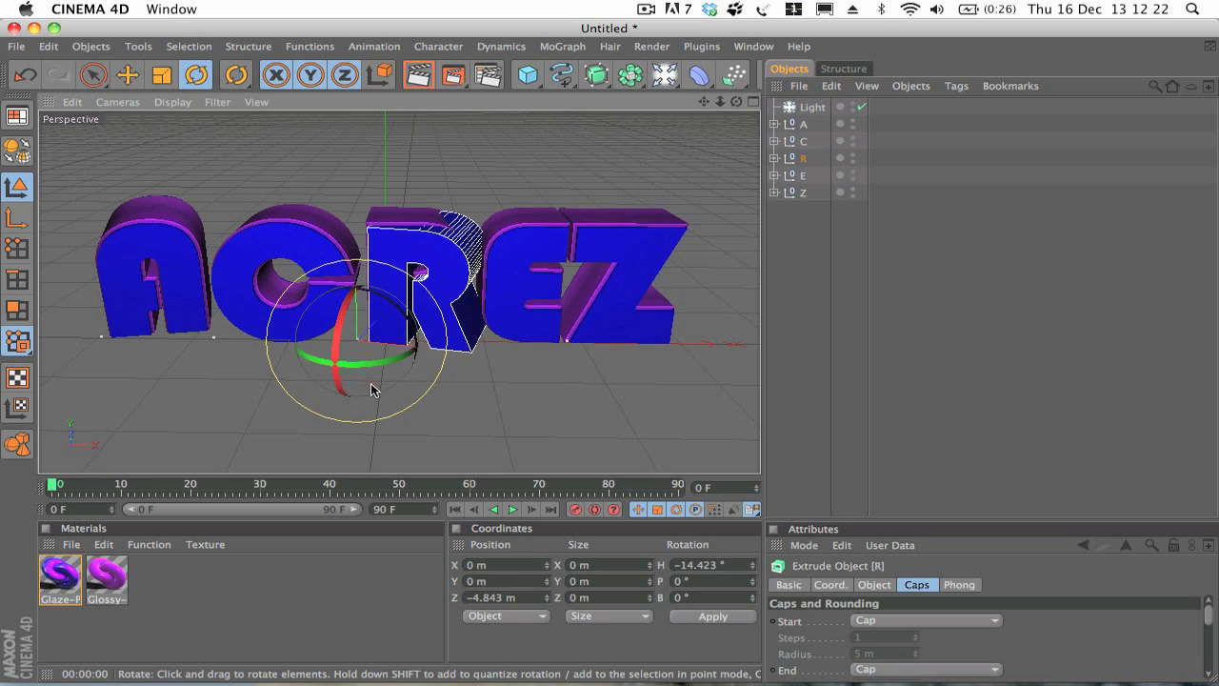
{"action": "key", "text": "super+z"}
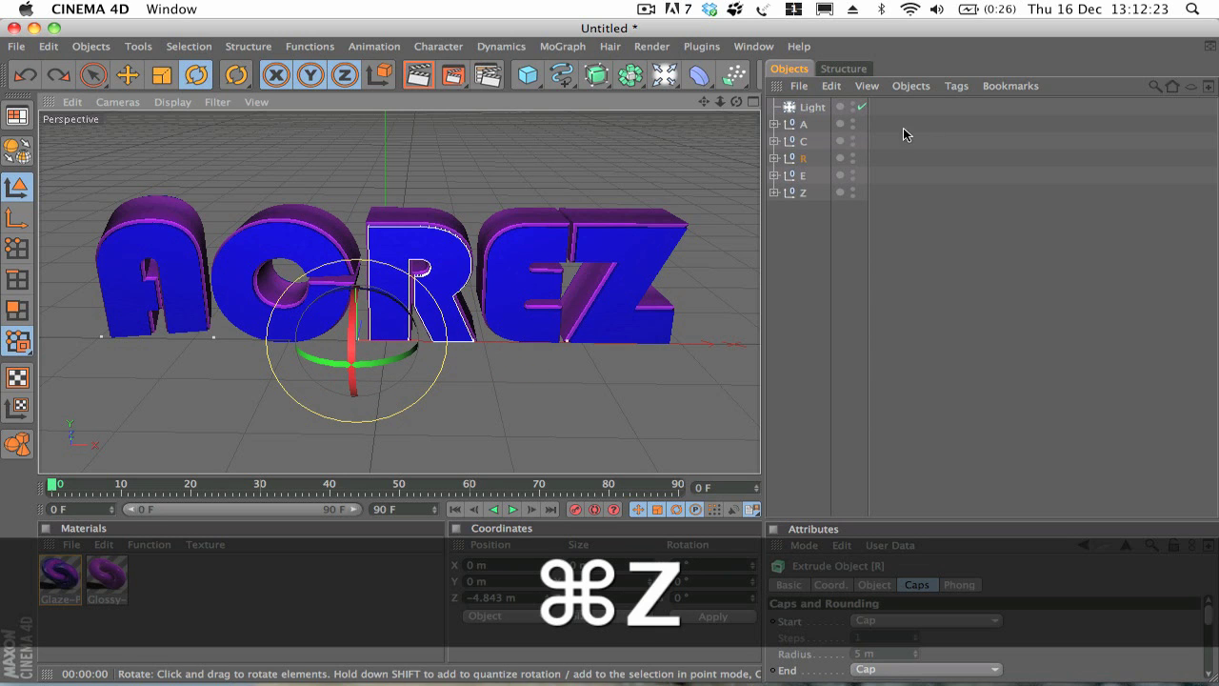
{"action": "left_click", "coordinate": [804, 142]}
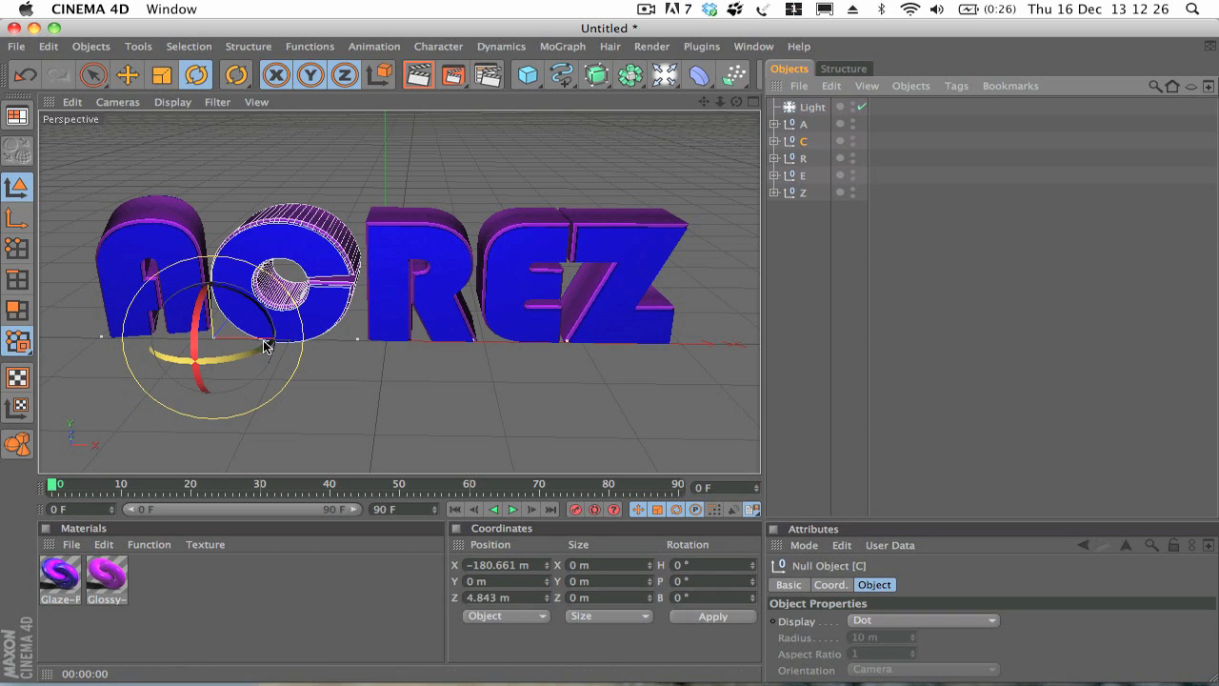
{"action": "left_click_drag", "start_coordinate": [260, 346], "coordinate": [242, 350]}
{"action": "mouse_move", "coordinate": [196, 316]}
{"action": "left_mouse_down"}
{"action": "mouse_move", "coordinate": [191, 305]}
{"action": "mouse_move", "coordinate": [195, 319]}
{"action": "left_mouse_up"}
Rotate R about 18° heading with a 10° tilt, E about -24° and Z about 10°
{"action": "left_click", "coordinate": [803, 158]}
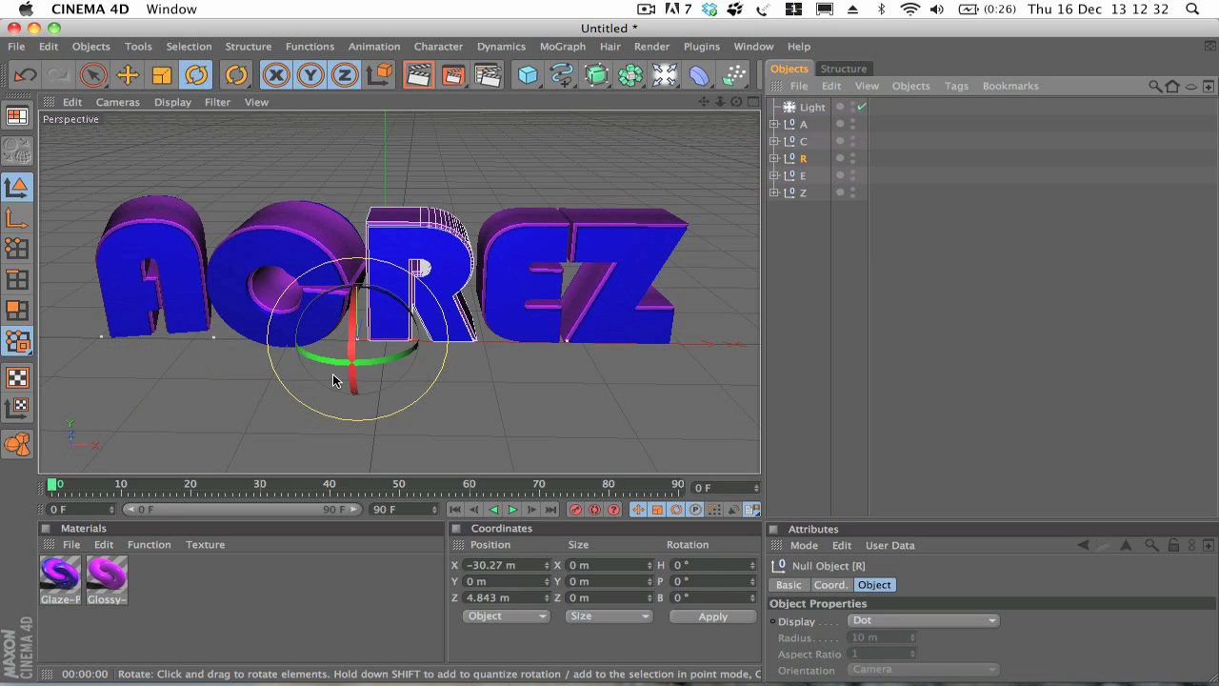
{"action": "left_click_drag", "start_coordinate": [384, 350], "coordinate": [410, 364]}
{"action": "left_click_drag", "start_coordinate": [365, 314], "coordinate": [366, 327]}
{"action": "left_click", "coordinate": [803, 175]}
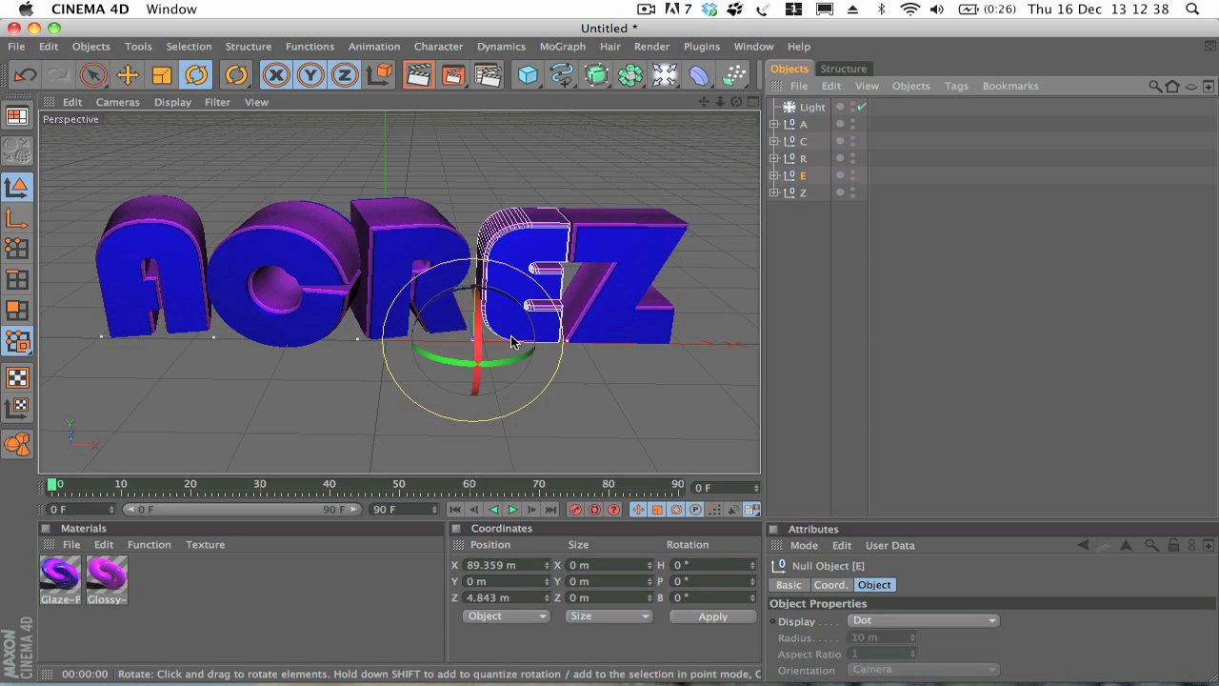
{"action": "left_click_drag", "start_coordinate": [510, 357], "coordinate": [458, 329]}
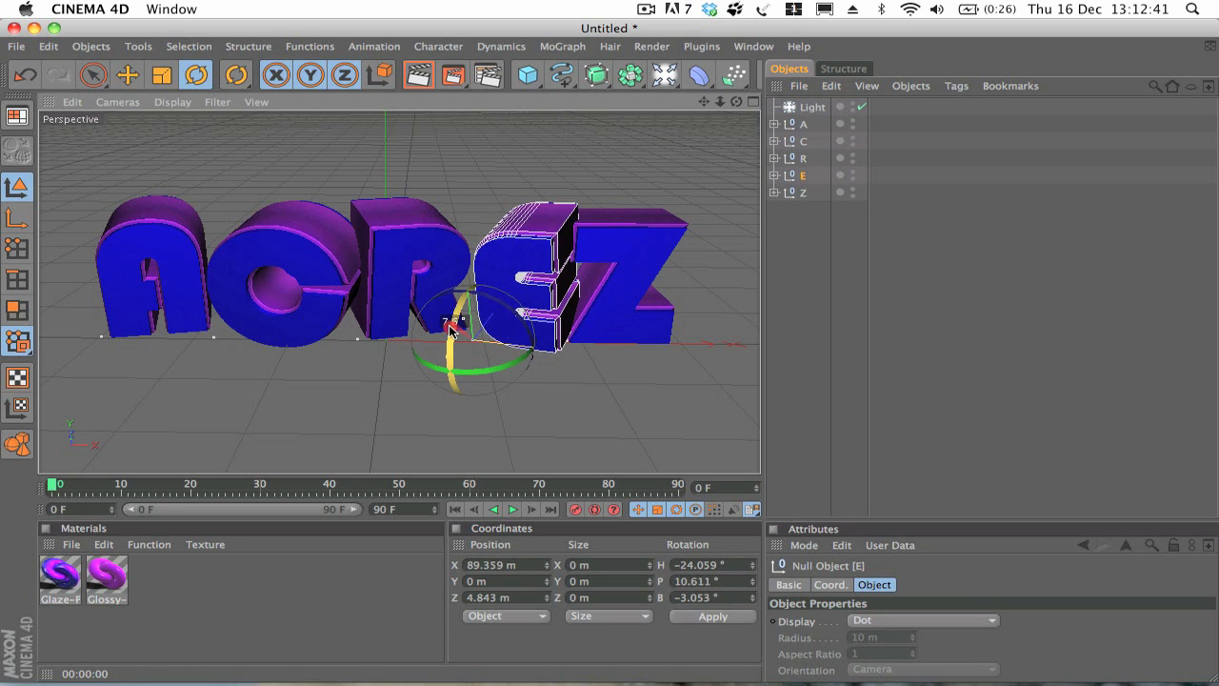
{"action": "left_click", "coordinate": [803, 192]}
{"action": "left_click_drag", "start_coordinate": [602, 367], "coordinate": [614, 366]}
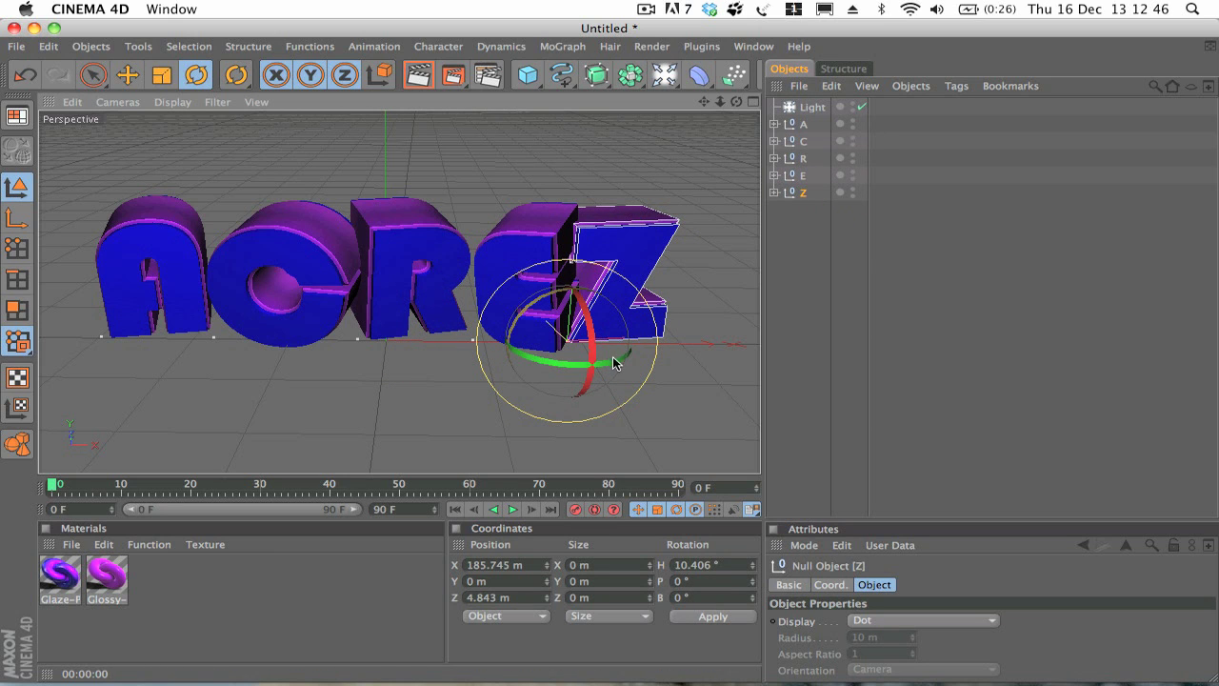
With the Move tool, nudge the A letter right and the R letter slightly left and forward
{"action": "left_click", "coordinate": [790, 310]}
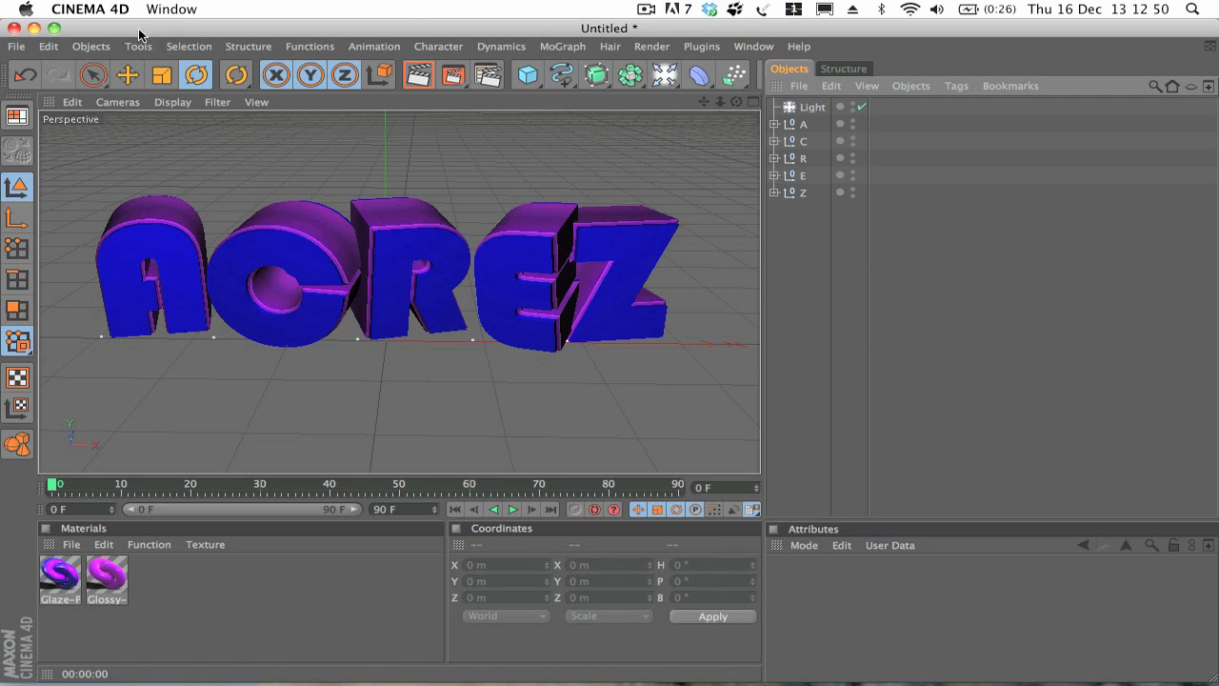
{"action": "left_click", "coordinate": [126, 76]}
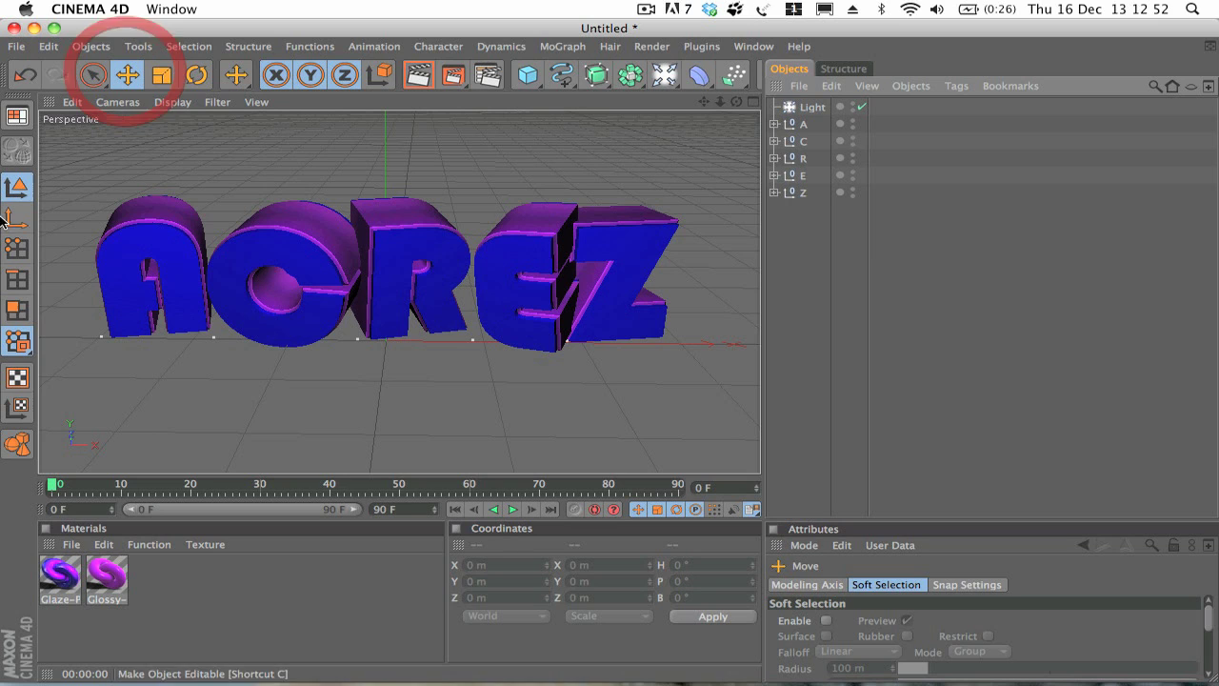
{"action": "left_click", "coordinate": [804, 125]}
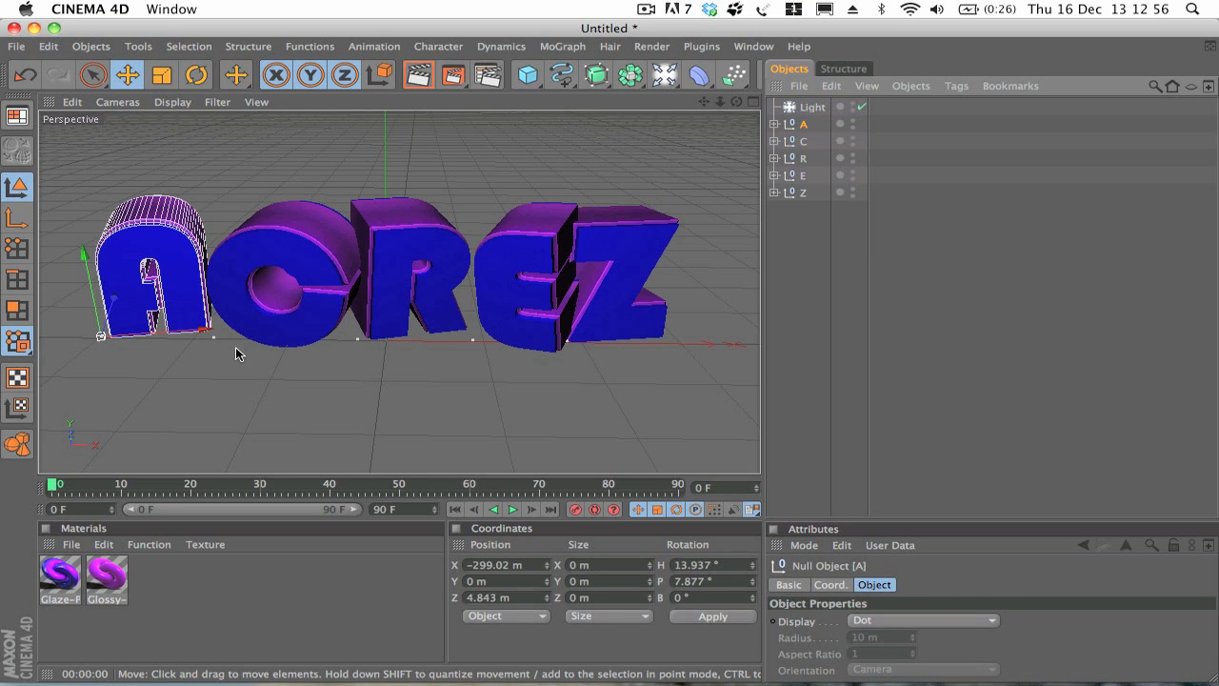
{"action": "left_click_drag", "start_coordinate": [200, 336], "coordinate": [227, 334]}
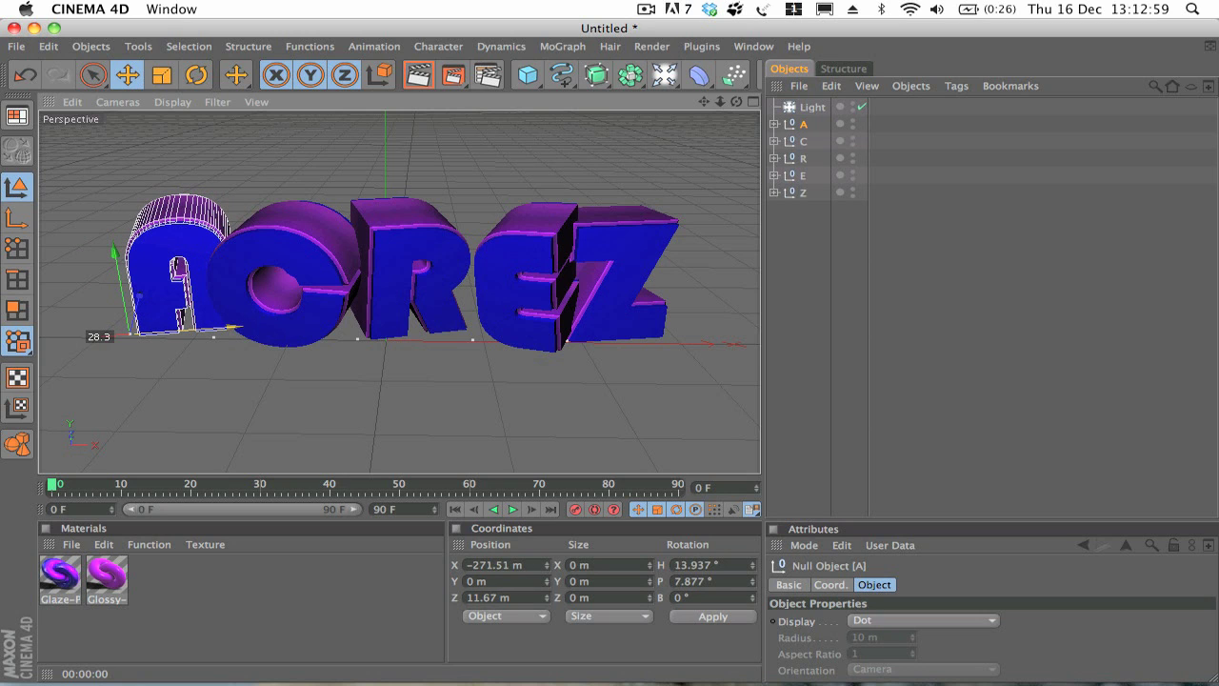
{"action": "left_click", "coordinate": [803, 158]}
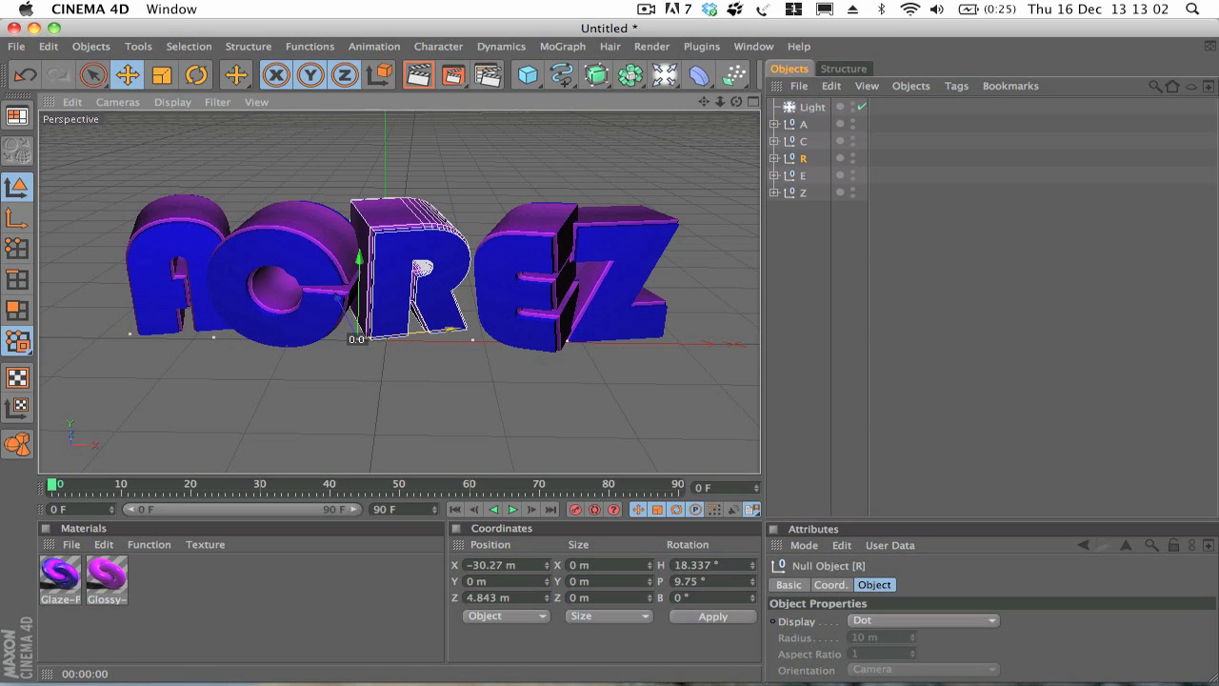
{"action": "left_click_drag", "start_coordinate": [453, 333], "coordinate": [440, 331]}
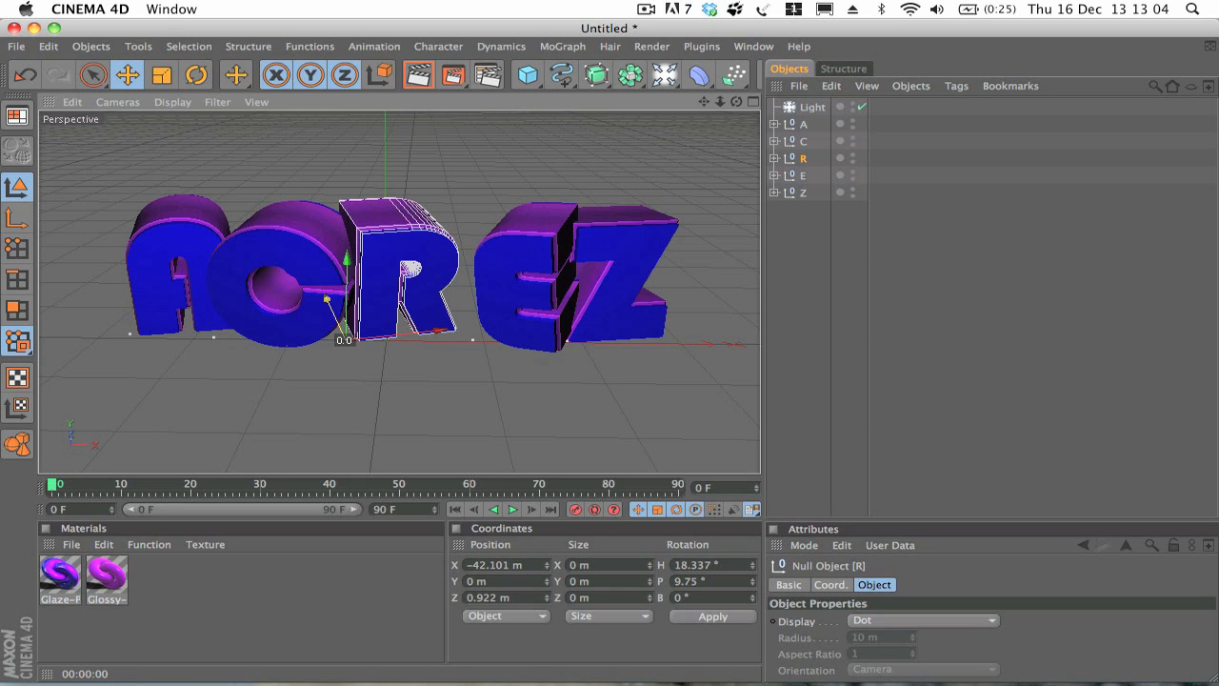
{"action": "mouse_move", "coordinate": [344, 335]}
{"action": "left_mouse_down"}
{"action": "mouse_move", "coordinate": [353, 349]}
{"action": "mouse_move", "coordinate": [338, 345]}
{"action": "left_mouse_up"}
Bring E left and toward the camera, then move Z forward and left to about 166 m X
{"action": "left_click", "coordinate": [808, 174]}
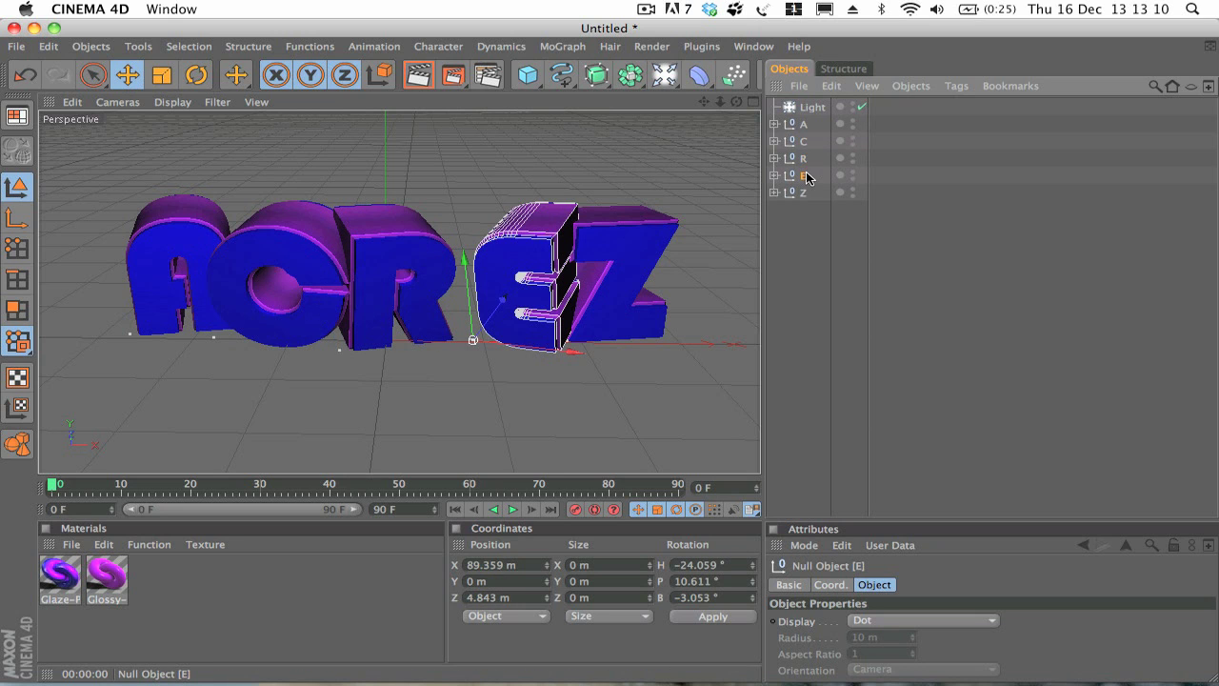
{"action": "left_click_drag", "start_coordinate": [573, 350], "coordinate": [537, 347]}
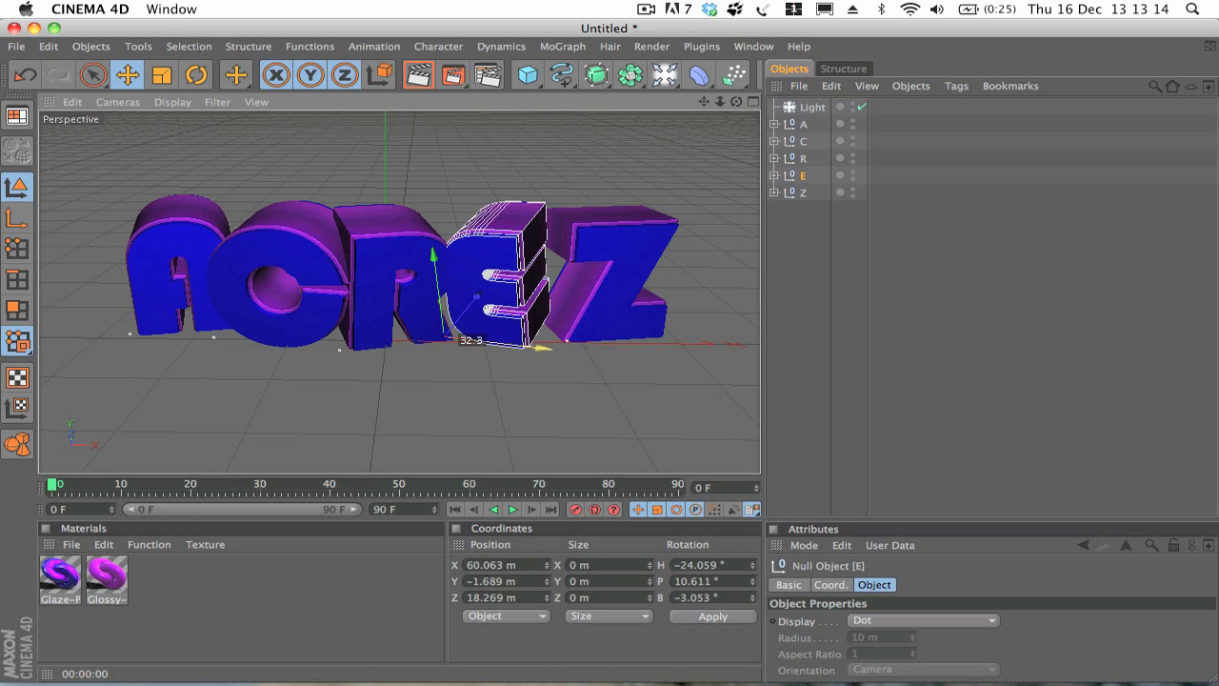
{"action": "left_click_drag", "start_coordinate": [478, 296], "coordinate": [465, 309]}
{"action": "left_click_drag", "start_coordinate": [538, 354], "coordinate": [543, 356]}
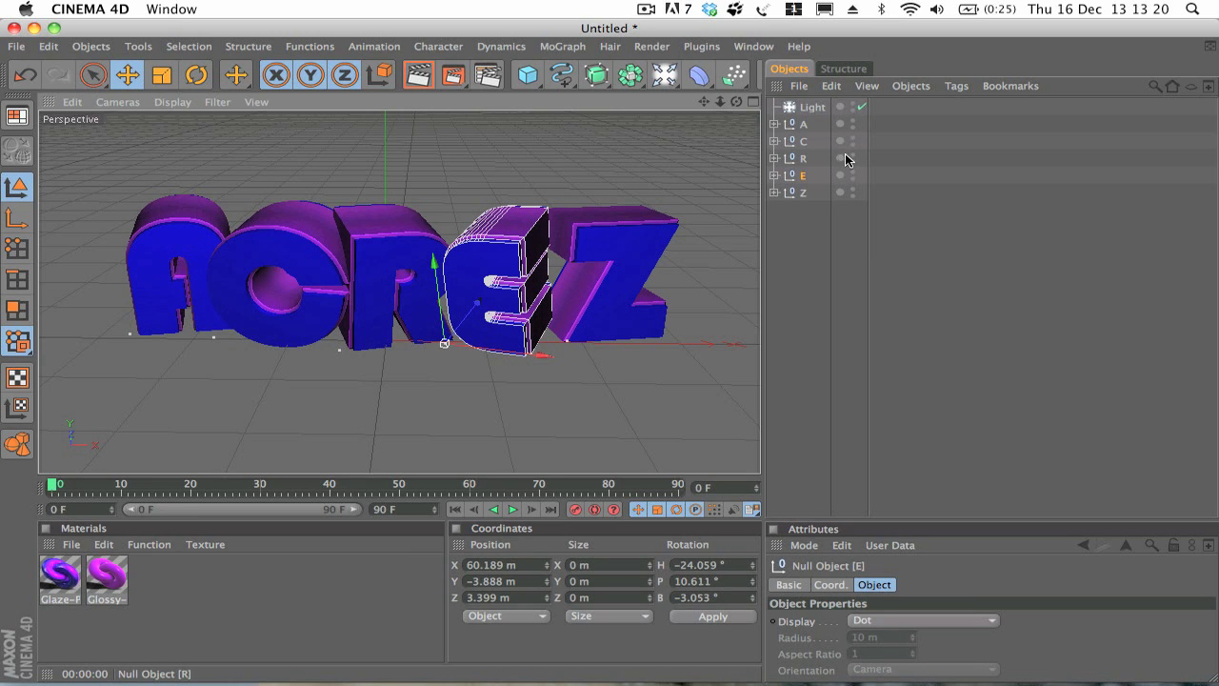
{"action": "left_click", "coordinate": [803, 192]}
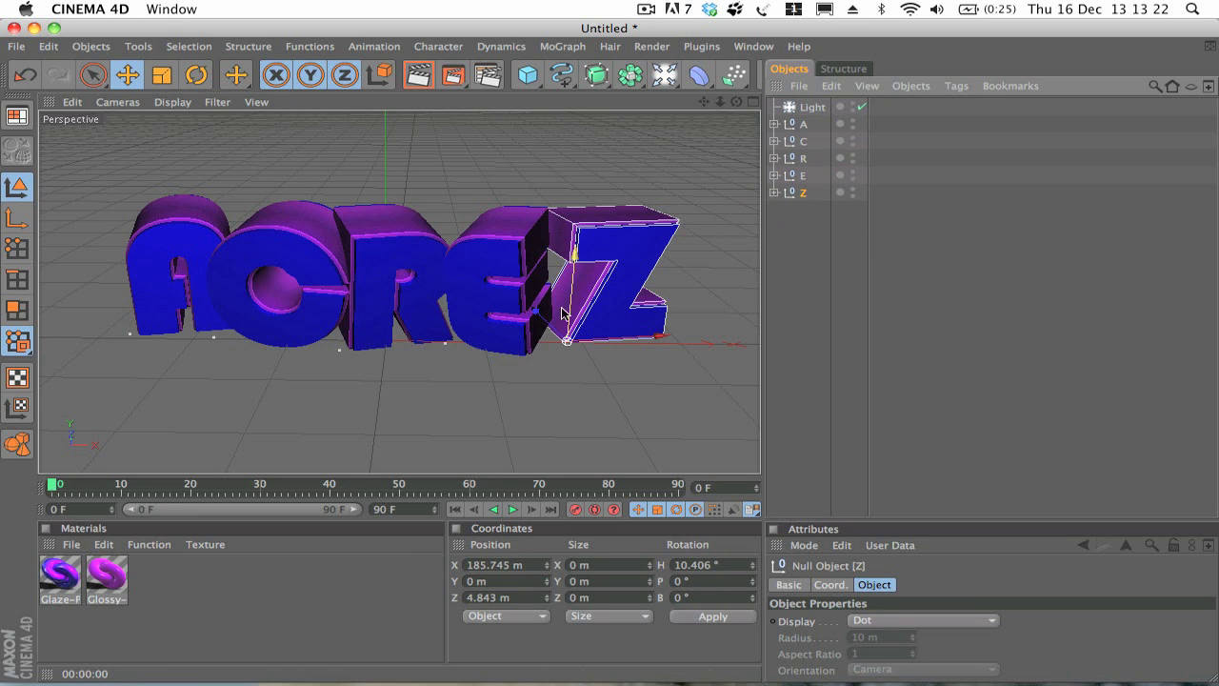
{"action": "left_click_drag", "start_coordinate": [546, 323], "coordinate": [548, 325]}
{"action": "left_click_drag", "start_coordinate": [671, 345], "coordinate": [654, 345]}
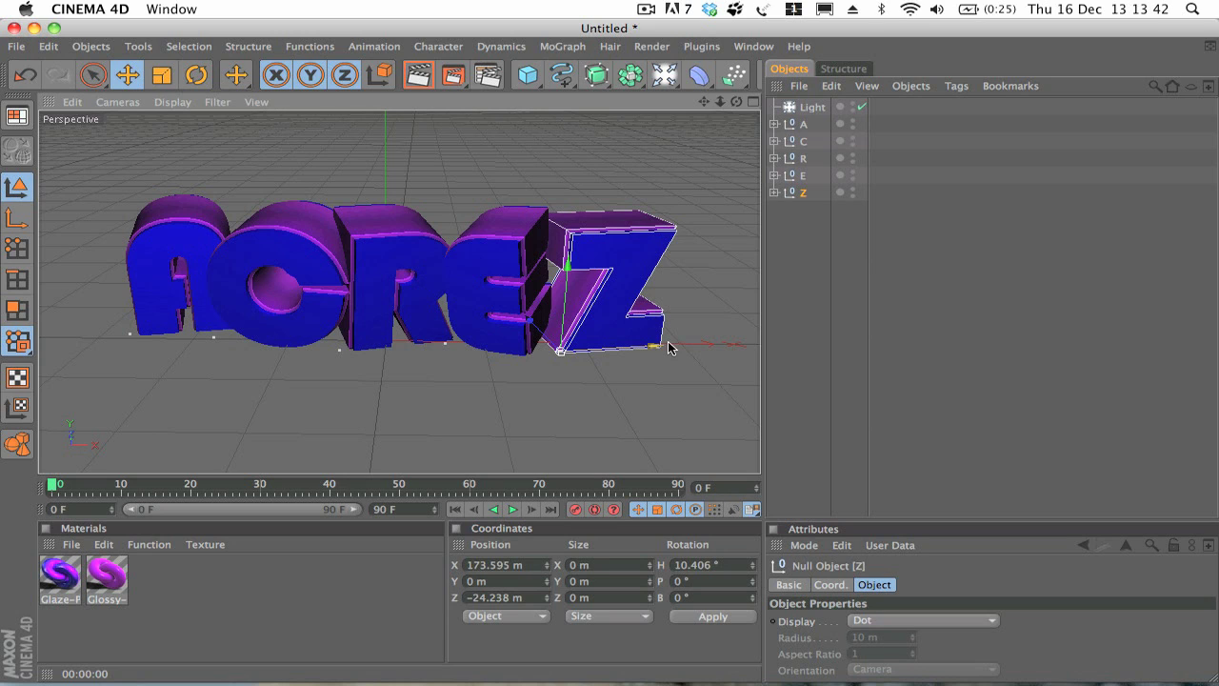
{"action": "left_click_drag", "start_coordinate": [654, 345], "coordinate": [647, 345]}
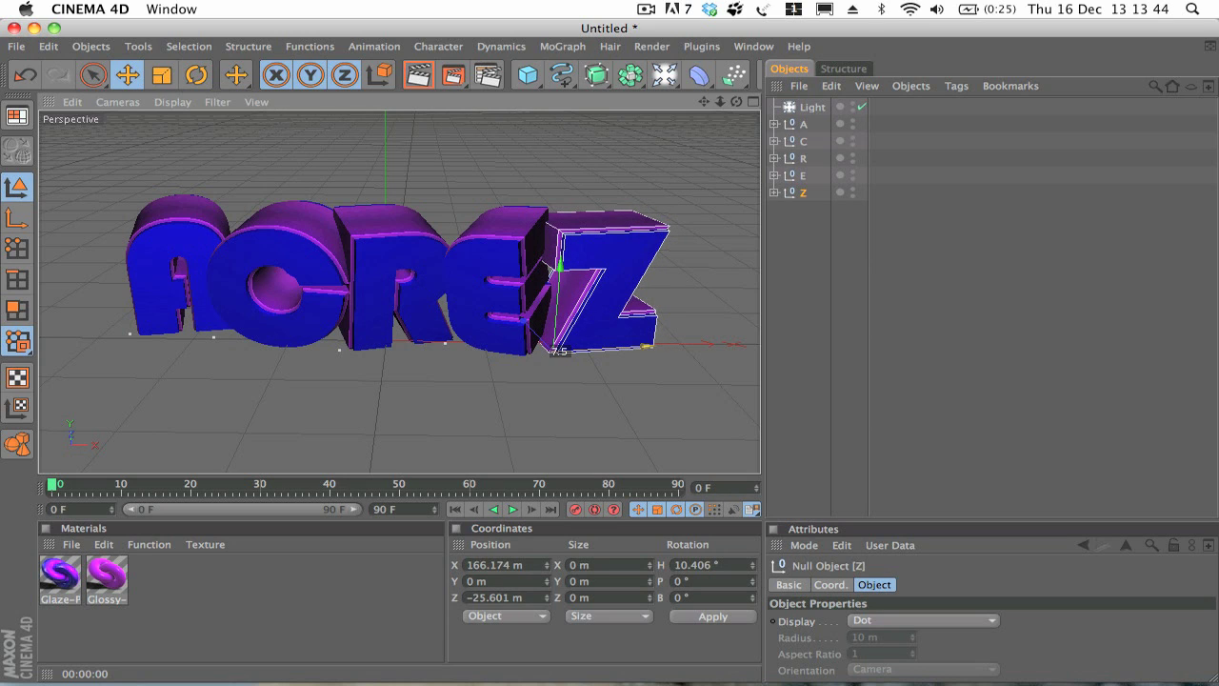
{"action": "left_click", "coordinate": [803, 264]}
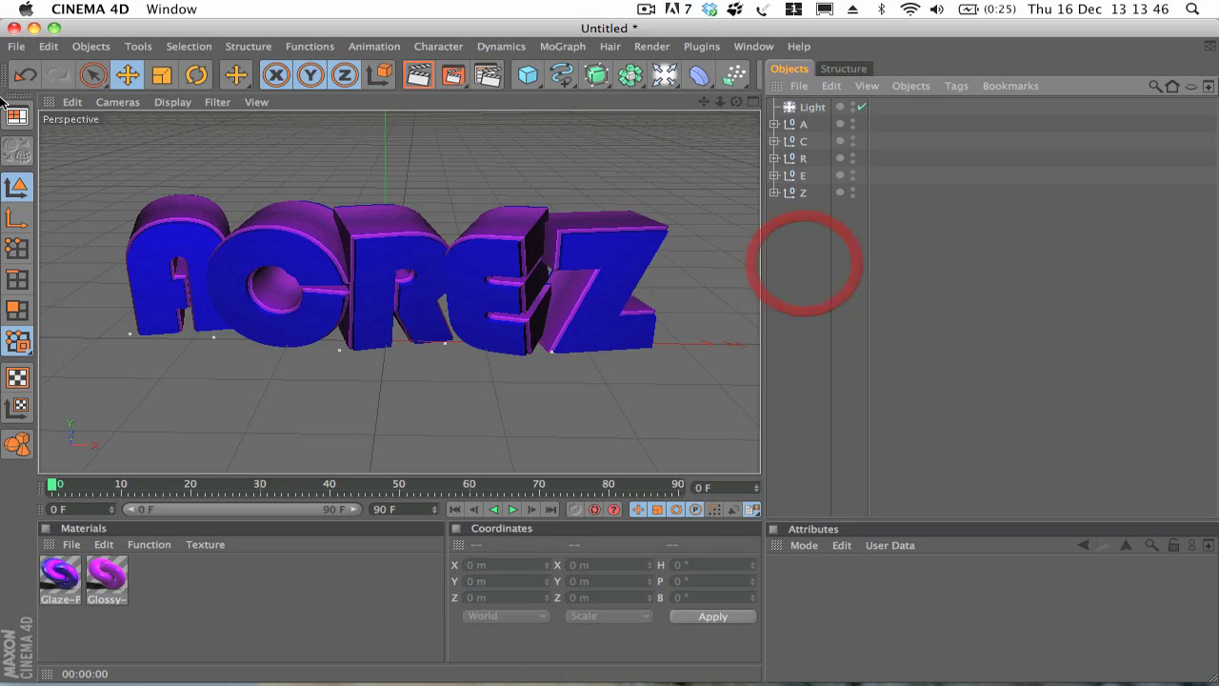
{"action": "left_click", "coordinate": [415, 76]}
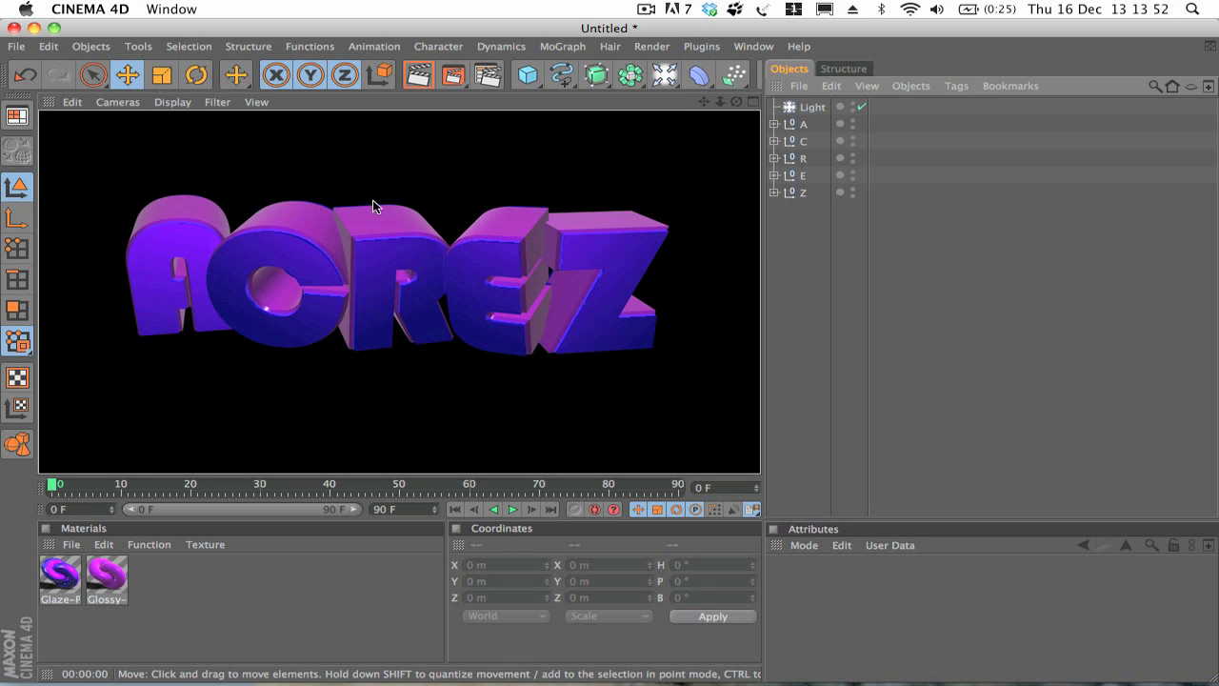
{"action": "left_click", "coordinate": [1075, 305]}
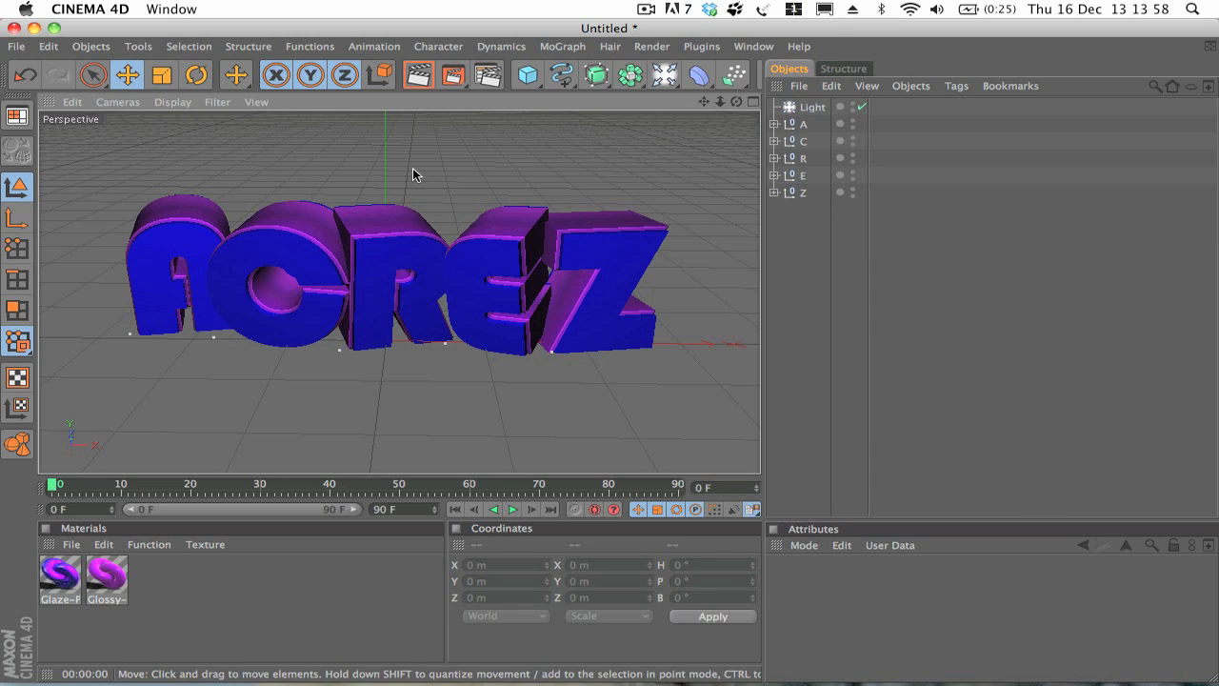
Set render anti-aliasing to Best with the maximum level kept at 4x4
{"action": "left_click", "coordinate": [489, 75]}
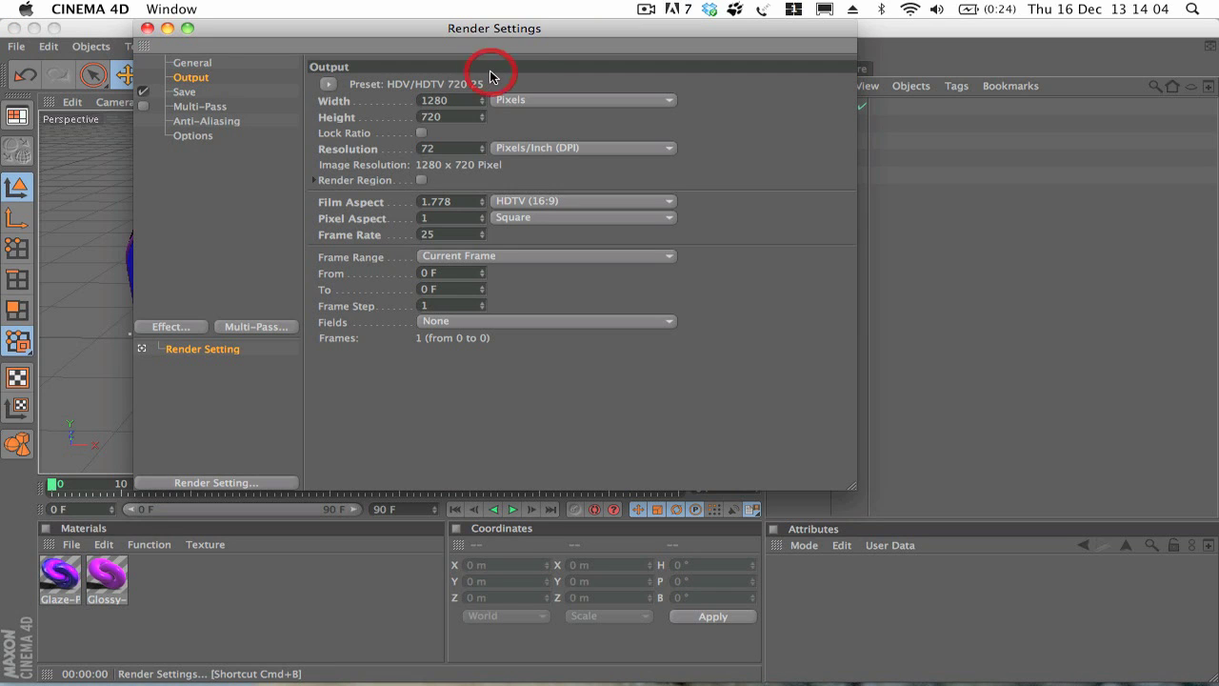
{"action": "left_click", "coordinate": [208, 121]}
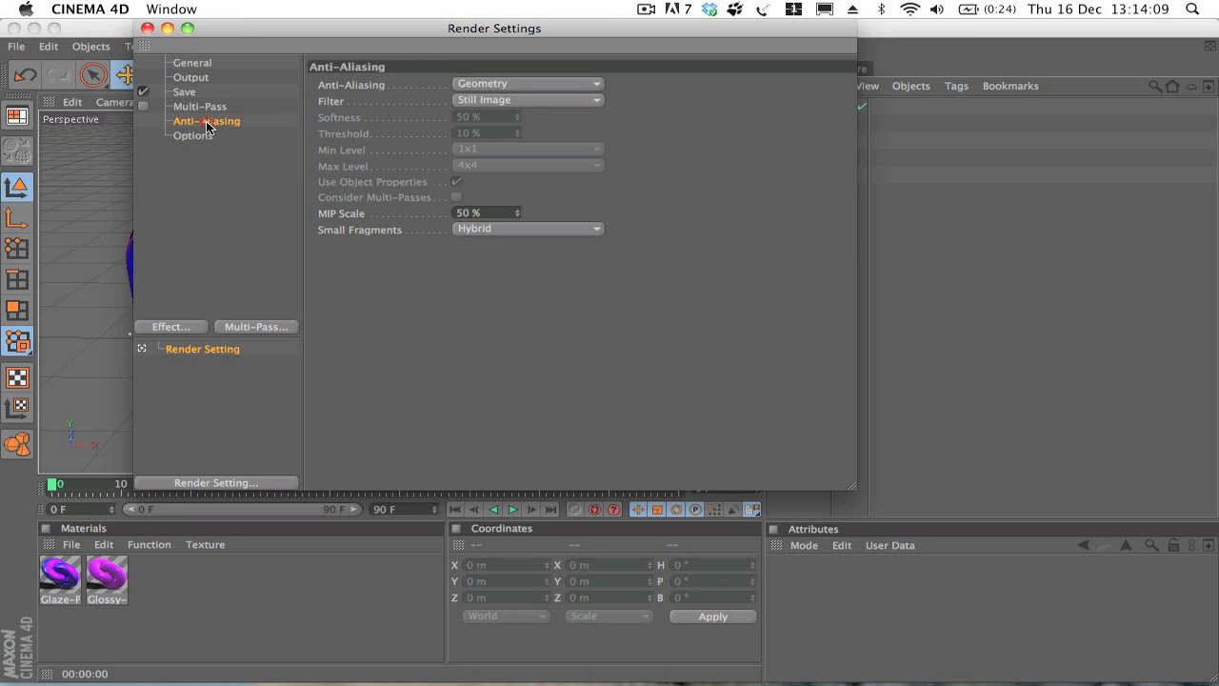
{"action": "left_click", "coordinate": [551, 87]}
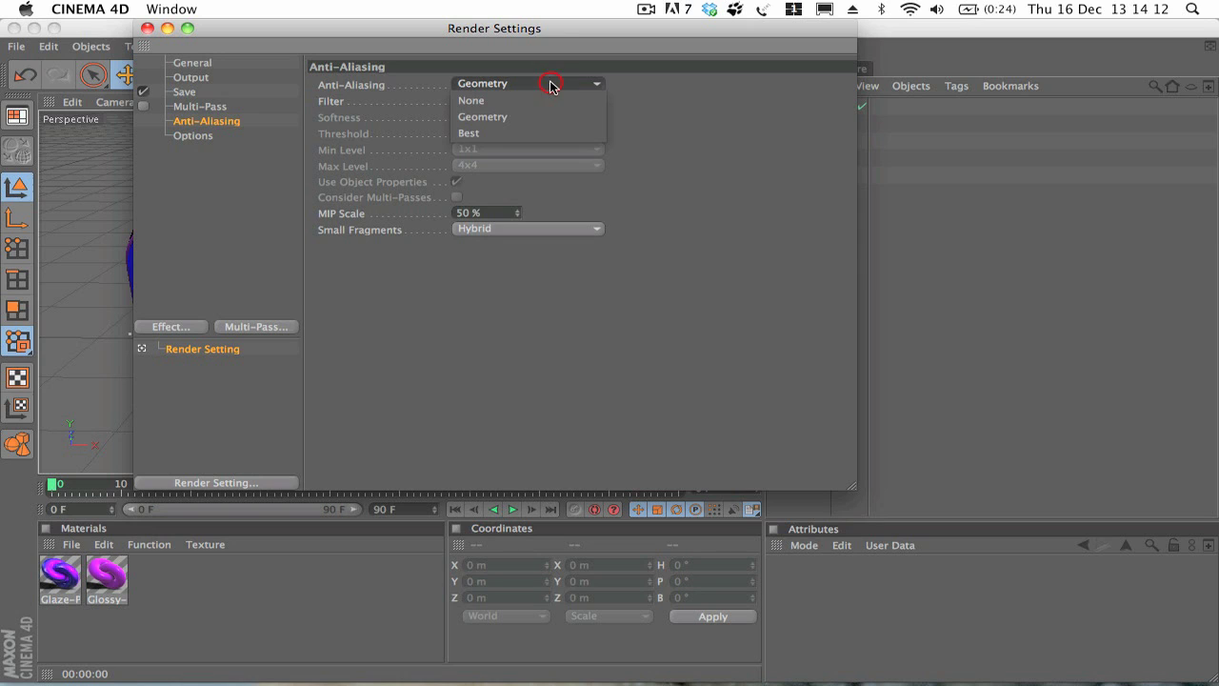
{"action": "left_click", "coordinate": [349, 83]}
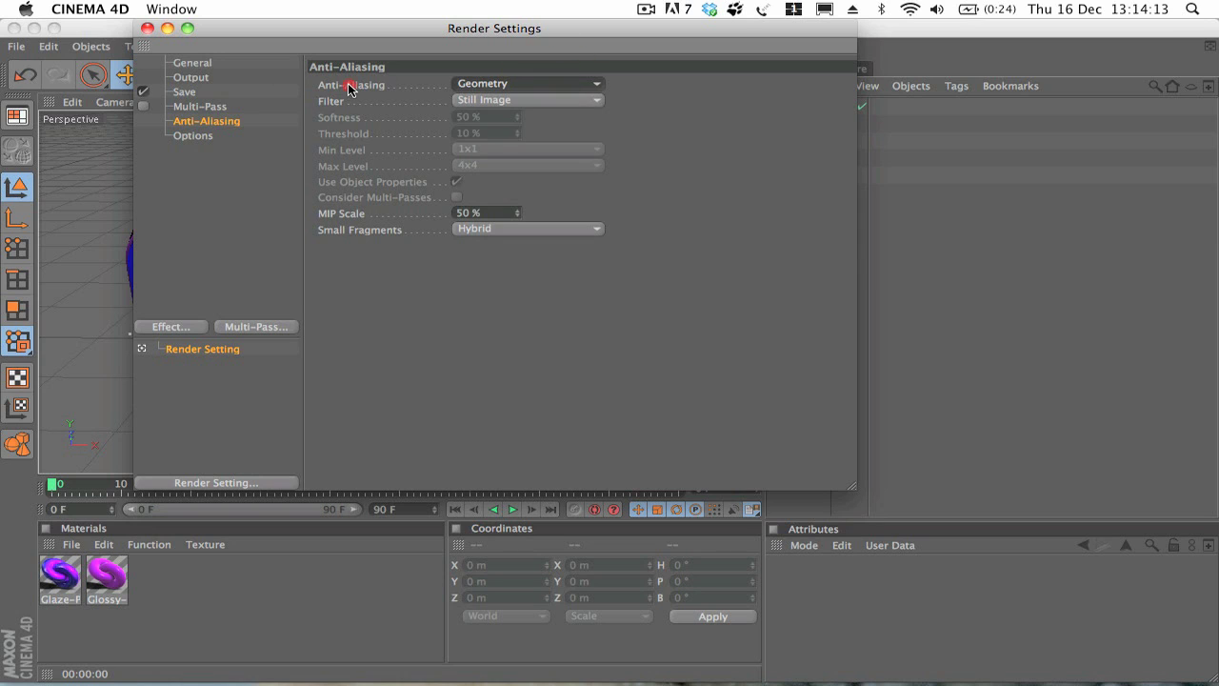
{"action": "left_click", "coordinate": [564, 84]}
{"action": "left_click", "coordinate": [505, 130]}
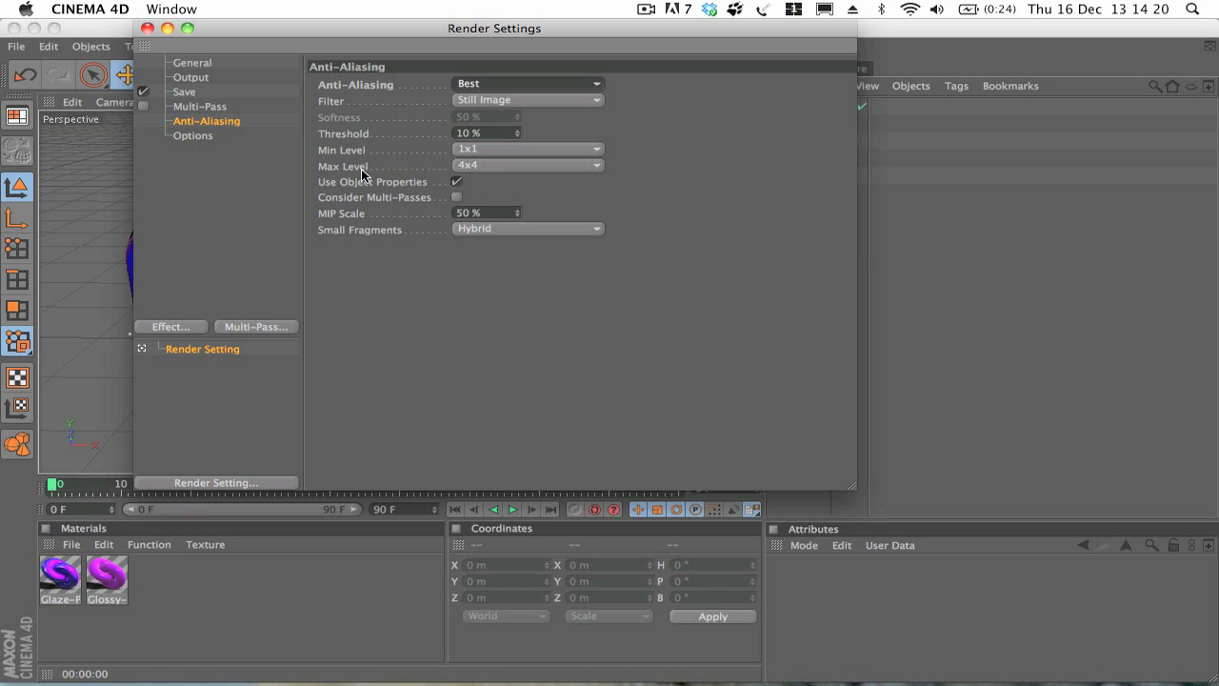
{"action": "left_click", "coordinate": [515, 166]}
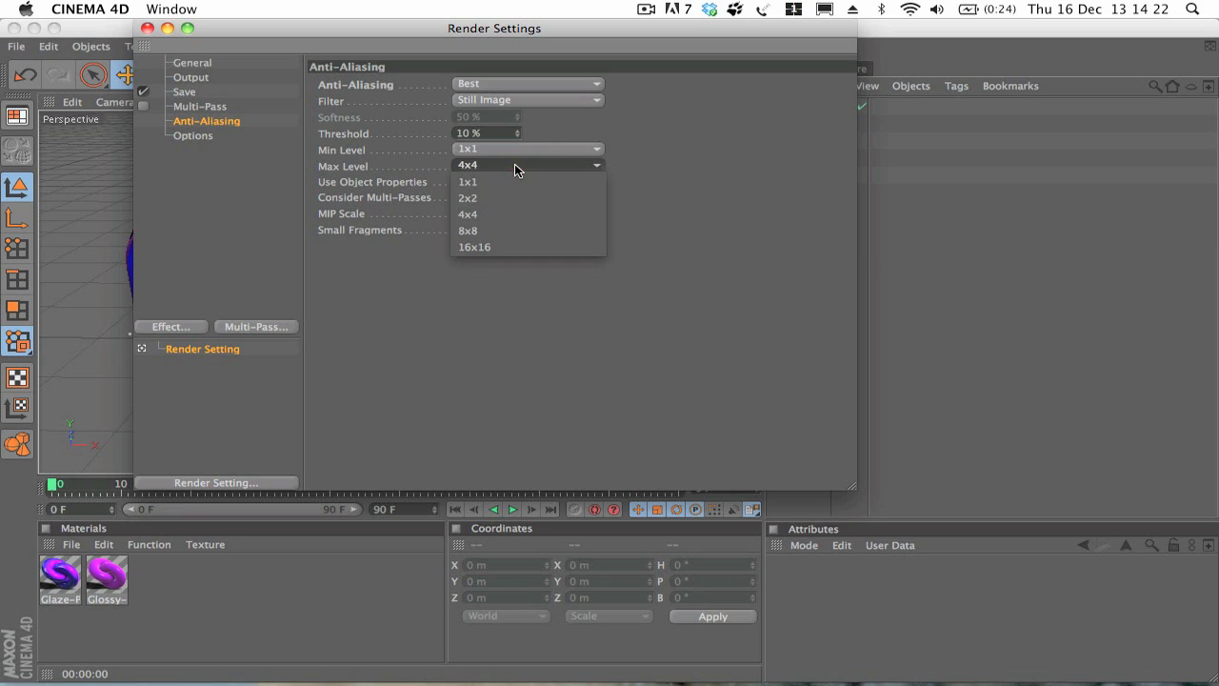
{"action": "left_click", "coordinate": [514, 213]}
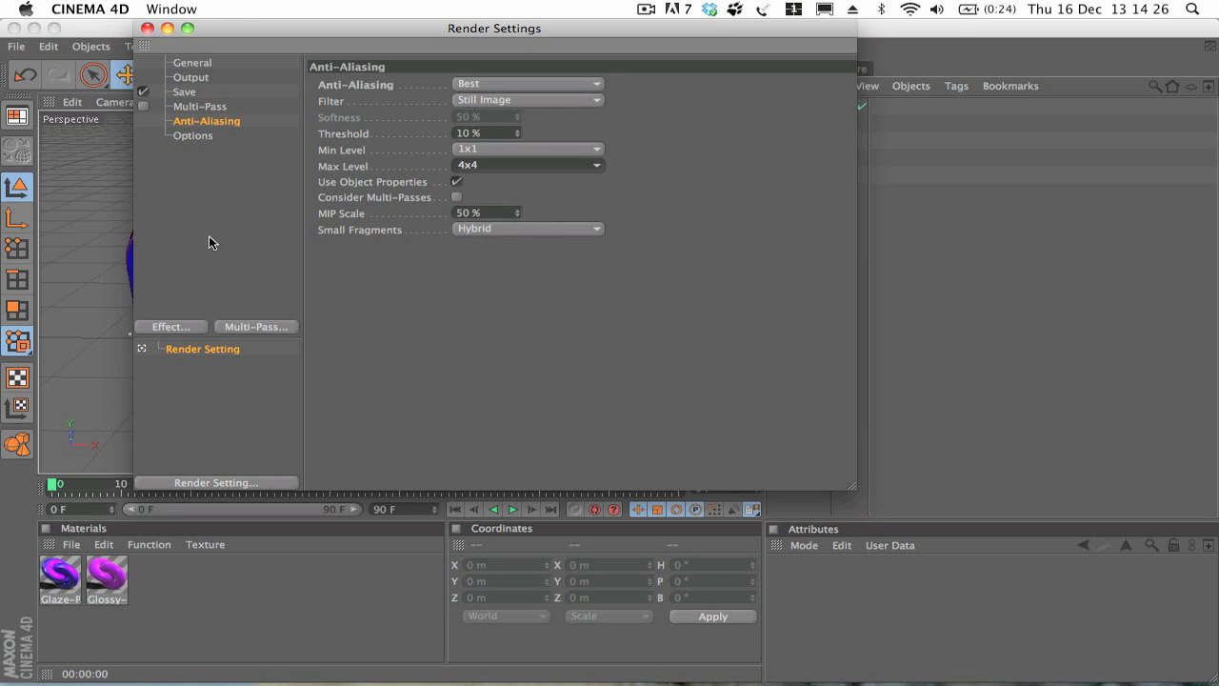
{"action": "left_click", "coordinate": [509, 166]}
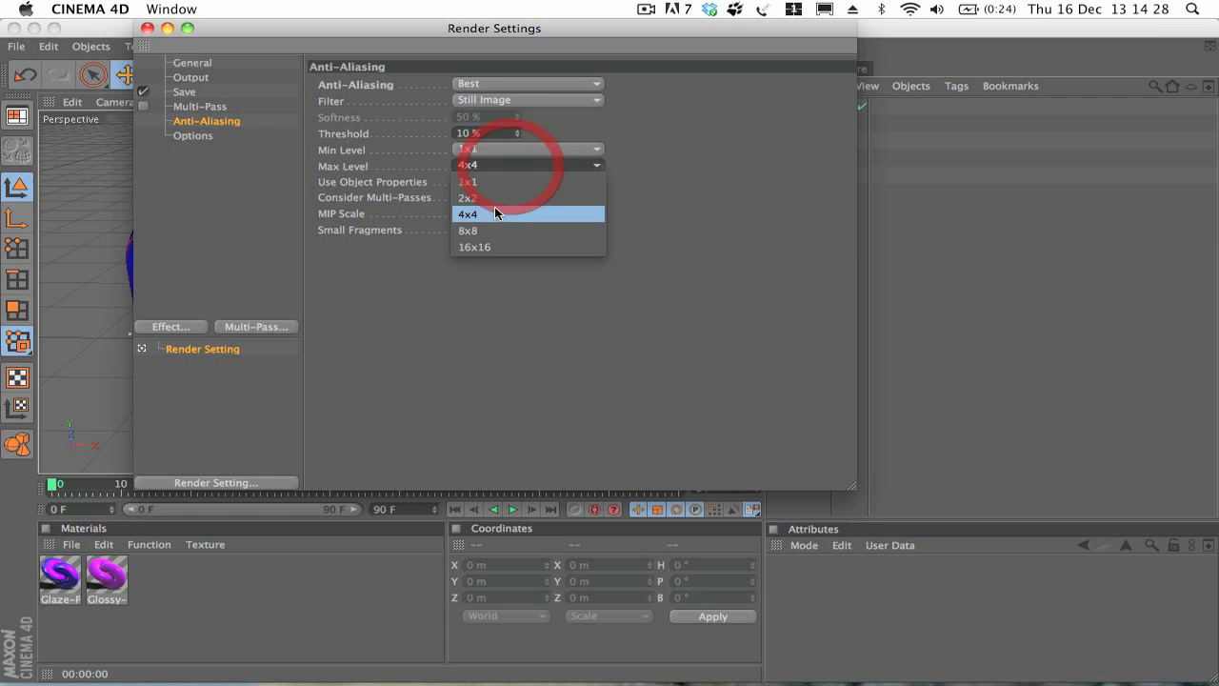
{"action": "left_click", "coordinate": [496, 213]}
{"action": "left_click", "coordinate": [147, 28]}
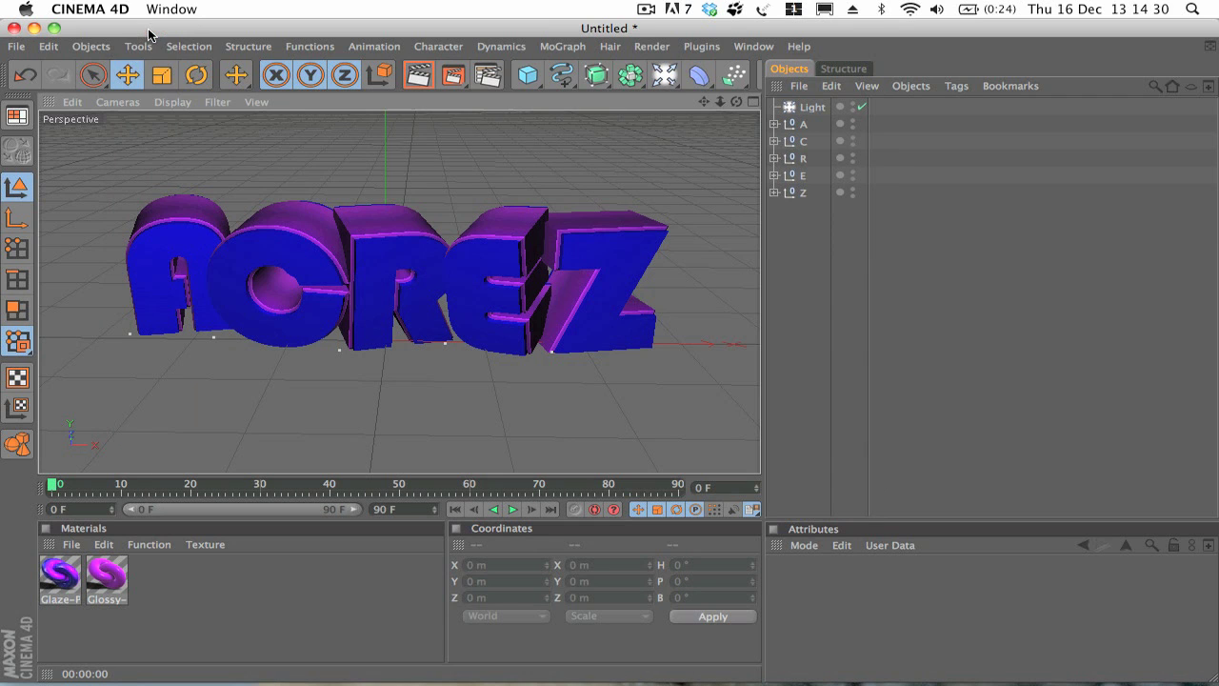
Render a preview of the ACREZ letters with Best anti-aliasing, then reopen Render Settings
{"action": "left_click", "coordinate": [425, 76]}
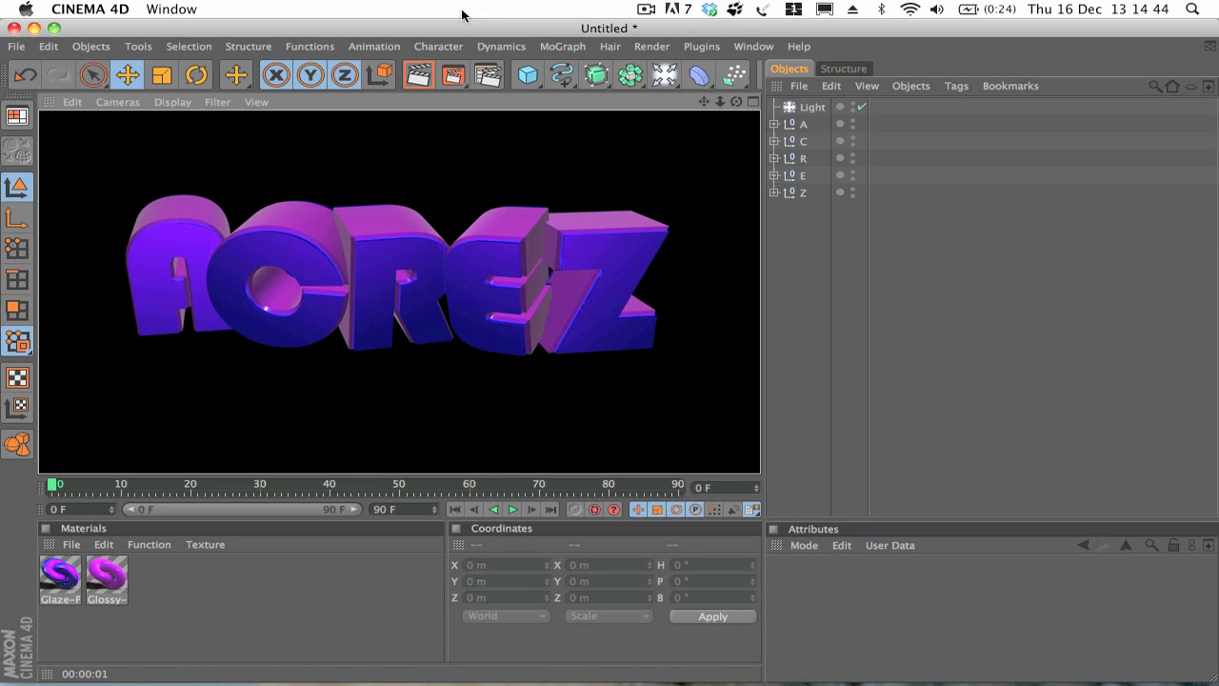
{"action": "left_click", "coordinate": [487, 75]}
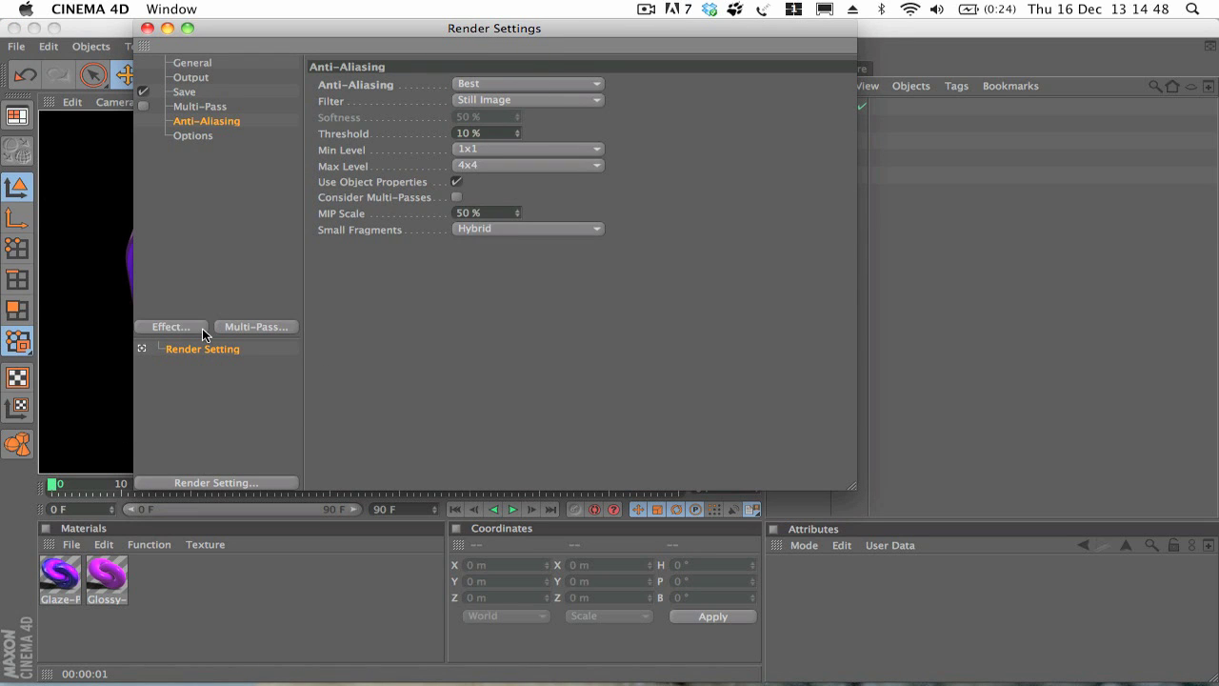
Add the Ambient Occlusion render effect and render a preview of the ACREZ letters
{"action": "left_click", "coordinate": [172, 327]}
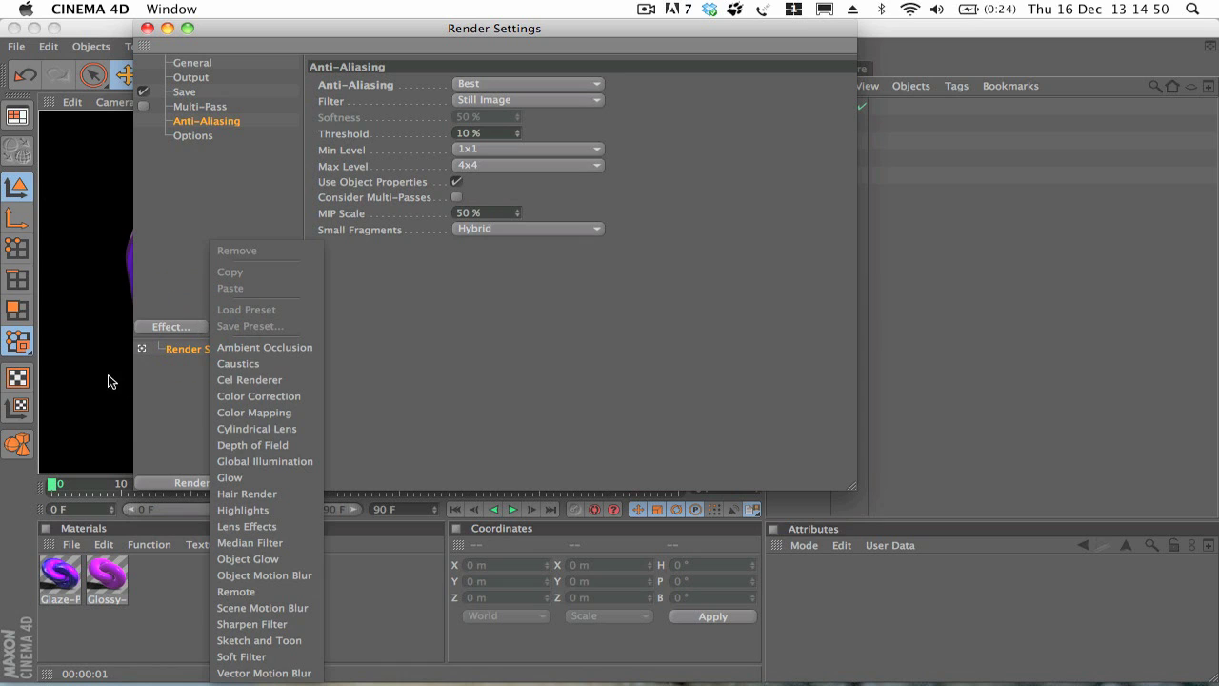
{"action": "left_click", "coordinate": [252, 347]}
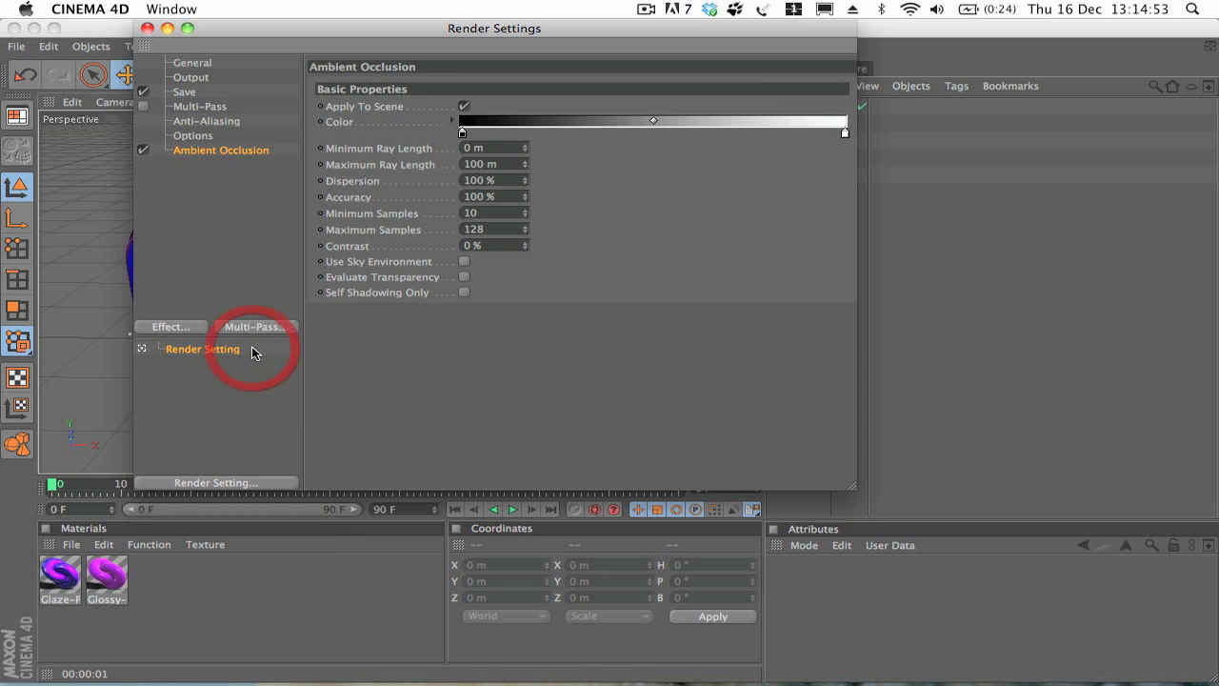
{"action": "left_click", "coordinate": [148, 28]}
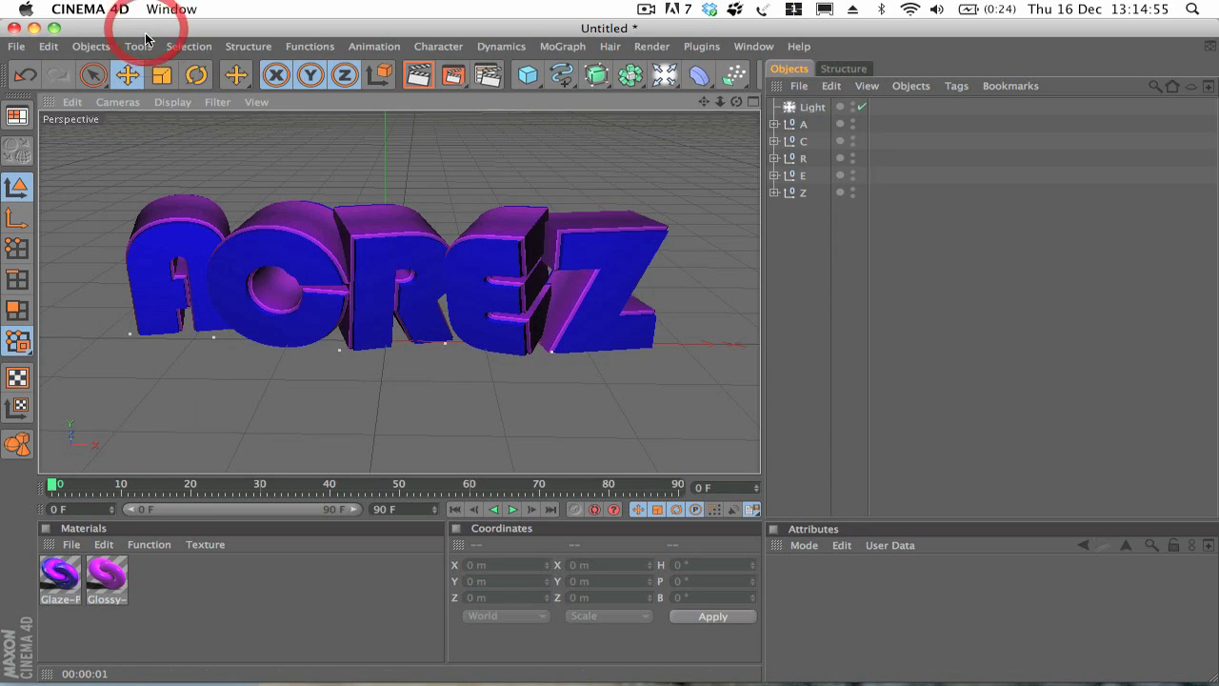
{"action": "left_click", "coordinate": [419, 76]}
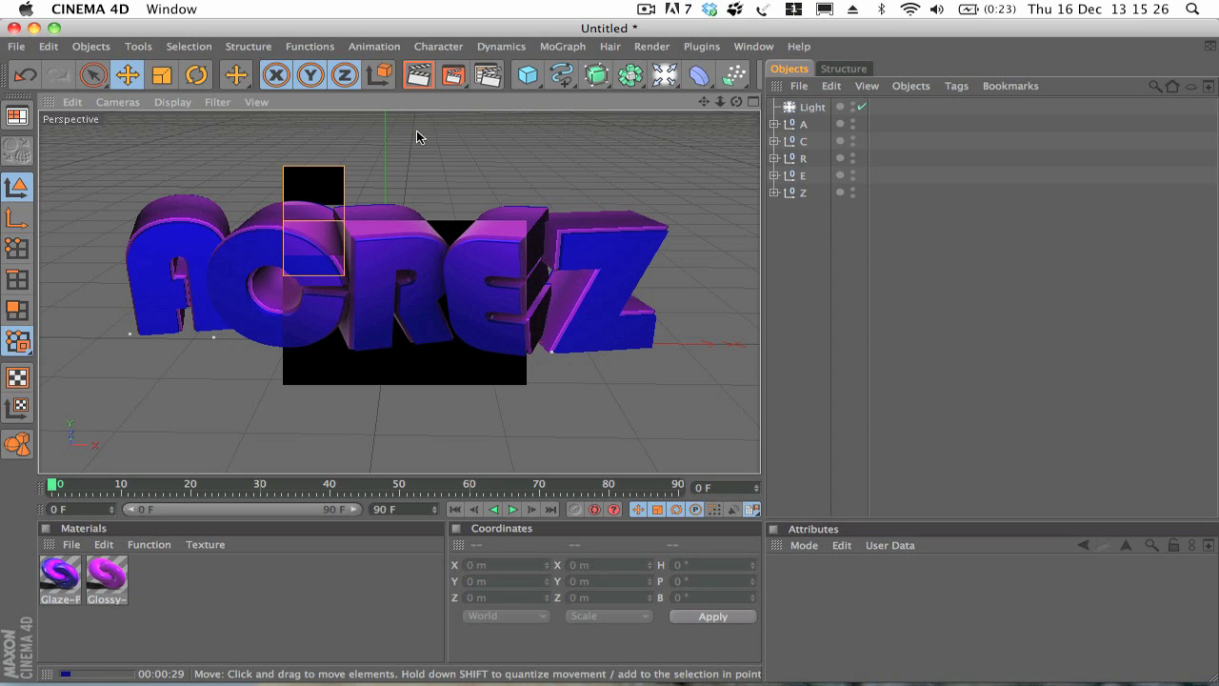
Select the Light and view its Shadow settings in an enlarged Attributes manager
{"action": "left_click", "coordinate": [807, 108]}
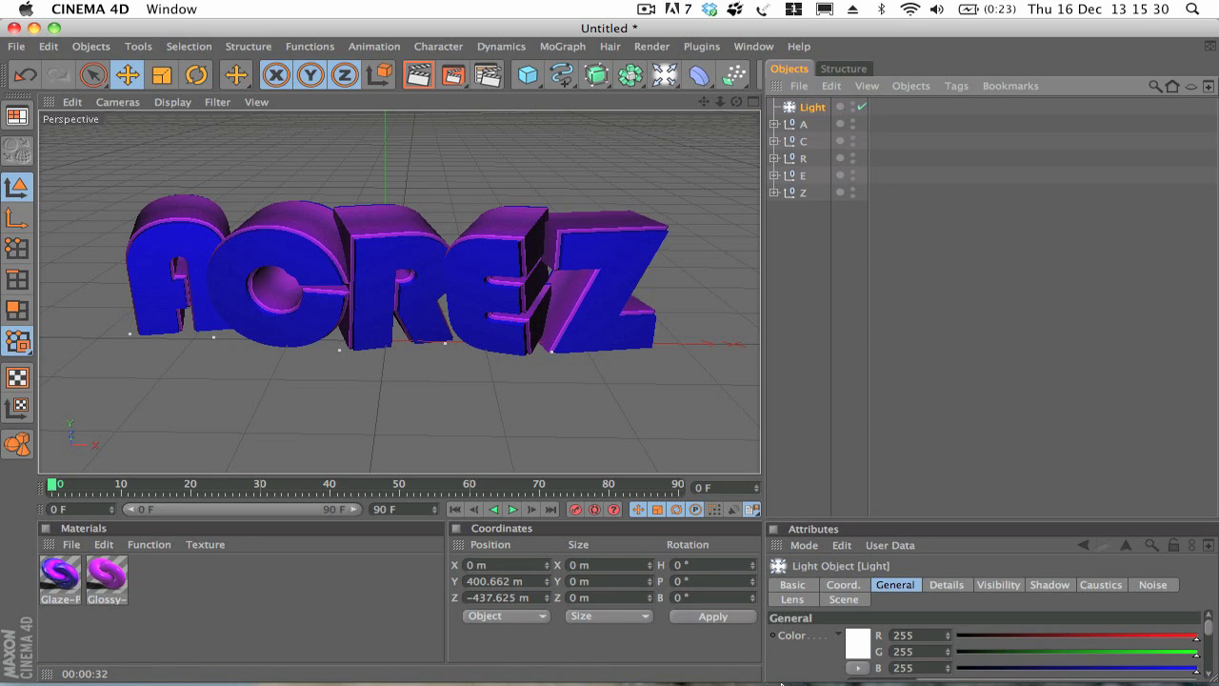
{"action": "left_click_drag", "start_coordinate": [992, 521], "coordinate": [1012, 265]}
{"action": "left_click", "coordinate": [1049, 333]}
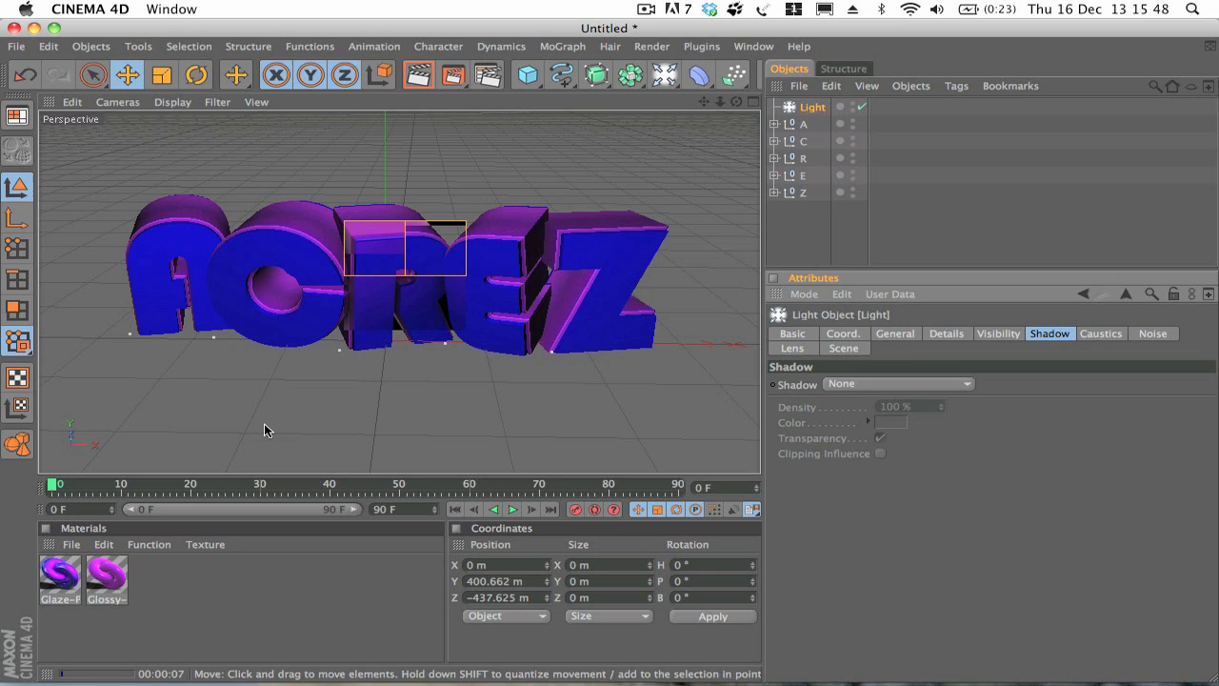
Open Render Settings on the General page, with Full Render as the engine
{"action": "left_click", "coordinate": [487, 75]}
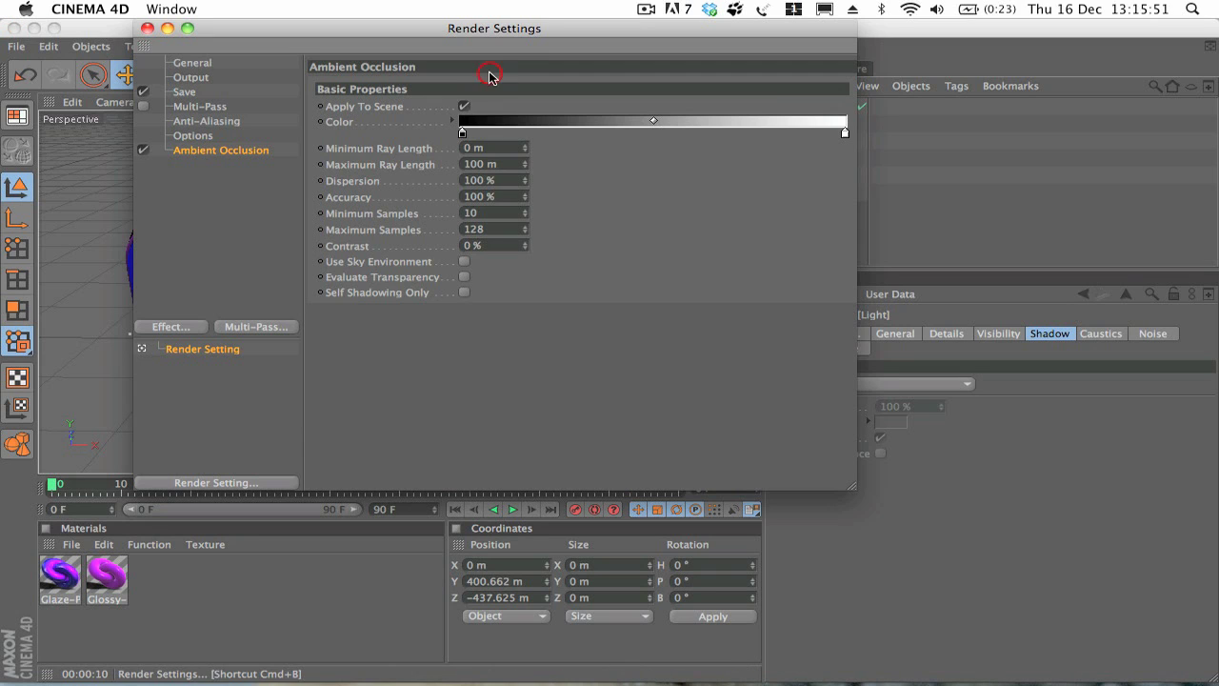
{"action": "left_click", "coordinate": [191, 77]}
{"action": "left_click", "coordinate": [192, 62]}
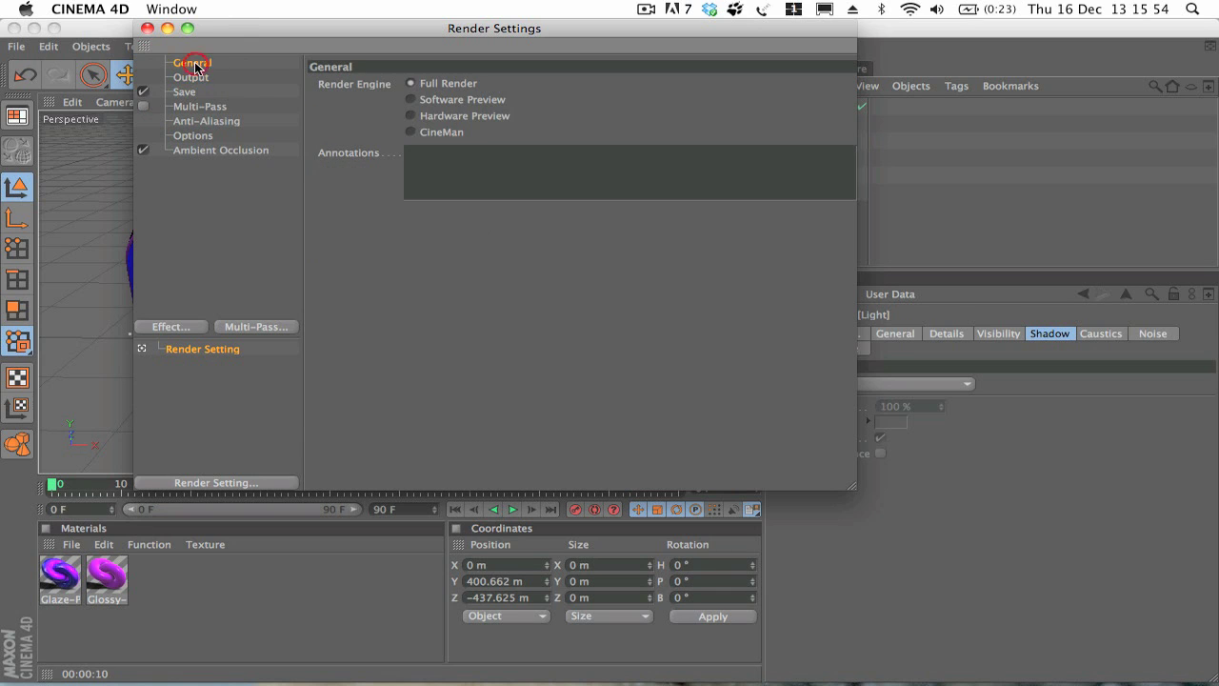
In Photoshop, hide Layer 1 and Layer 2, then nudge the ACREZ text on Layer 0
{"action": "mouse_move", "coordinate": [550, 682]}
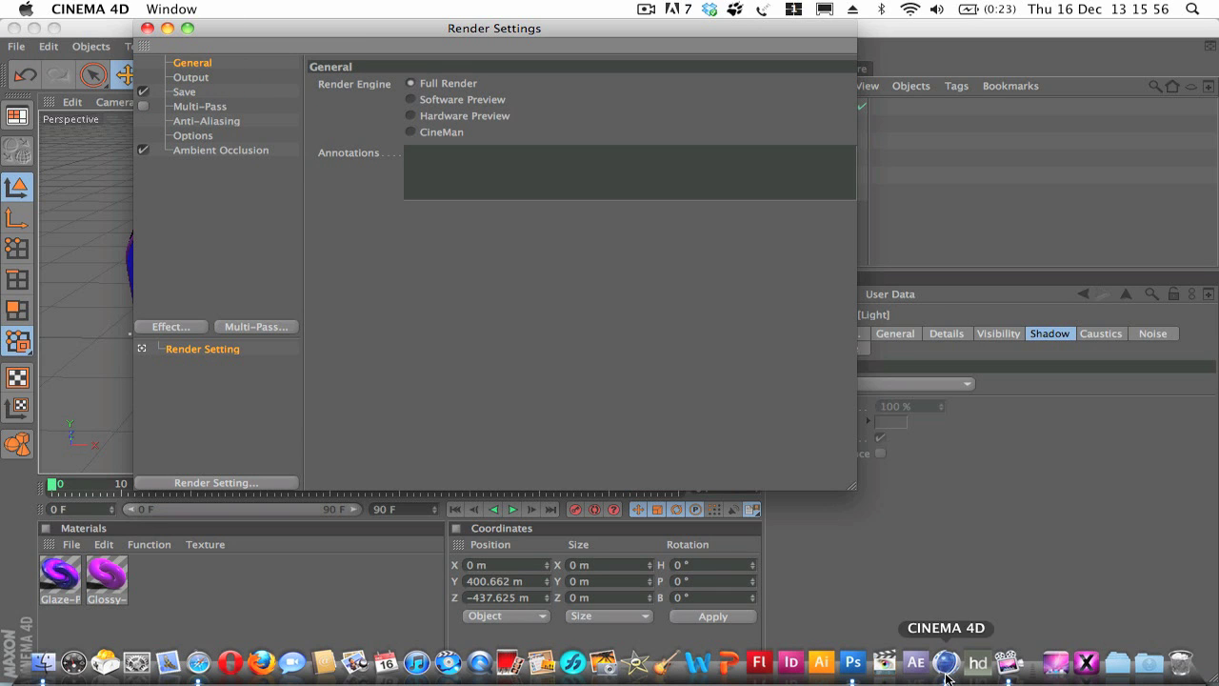
{"action": "left_click", "coordinate": [854, 663]}
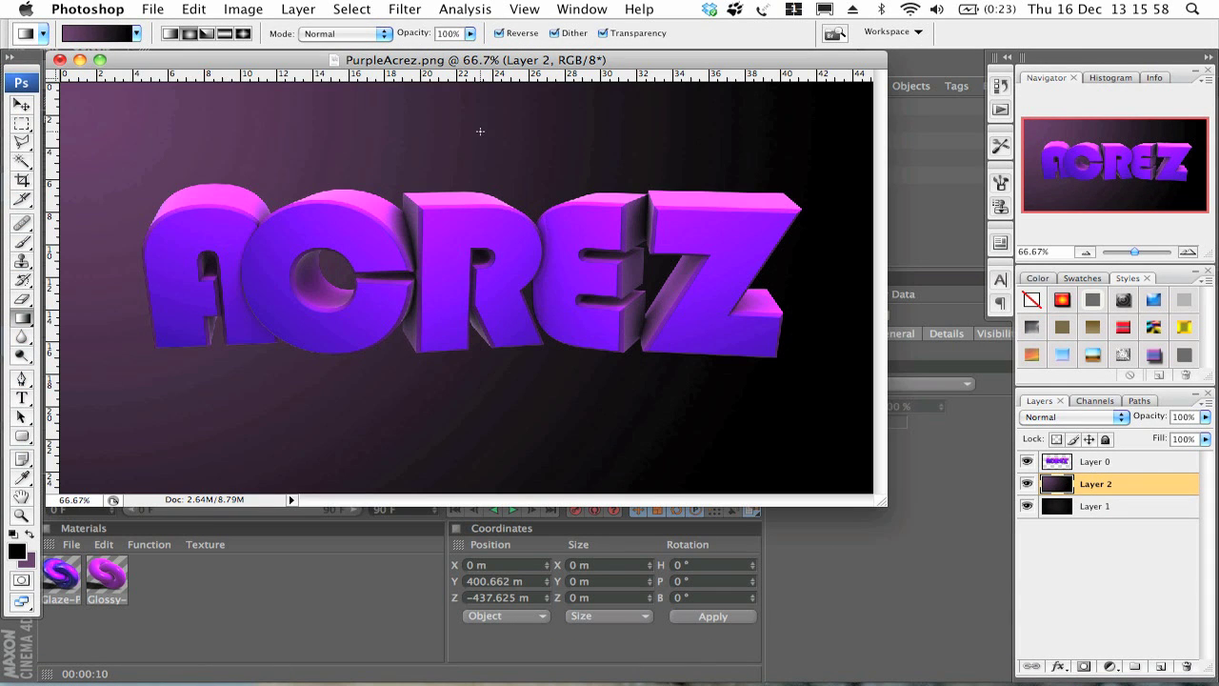
{"action": "left_click", "coordinate": [22, 104]}
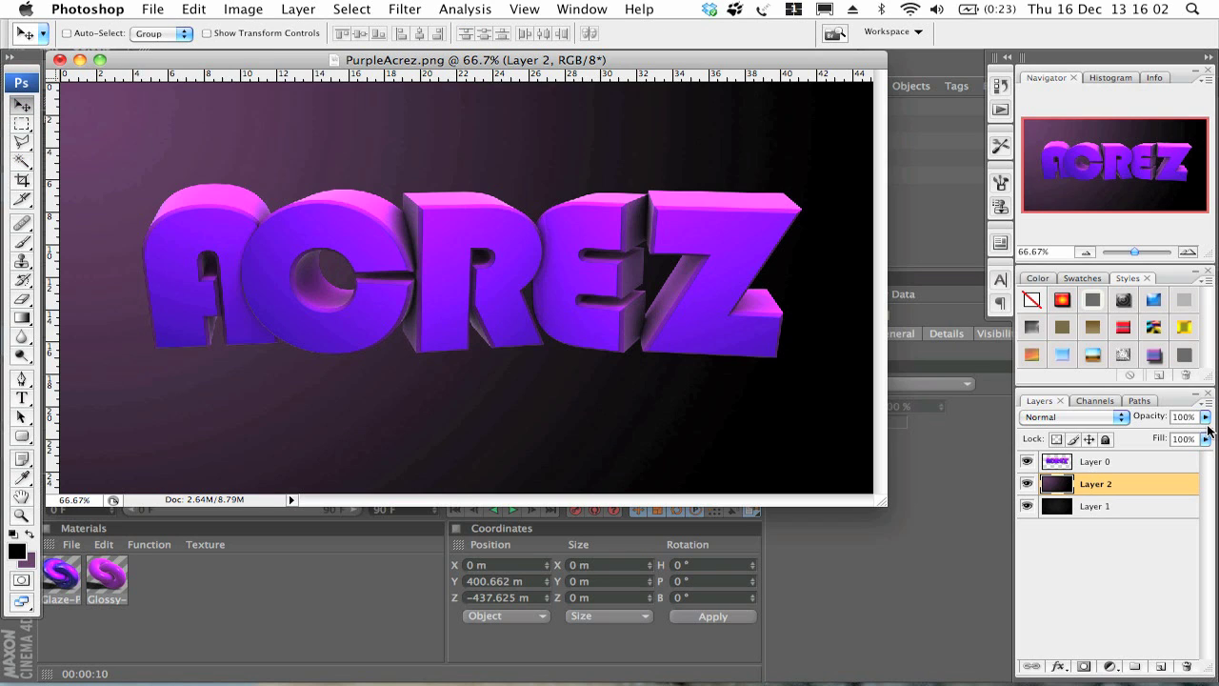
{"action": "left_click", "coordinate": [1027, 506]}
{"action": "left_click", "coordinate": [1027, 484]}
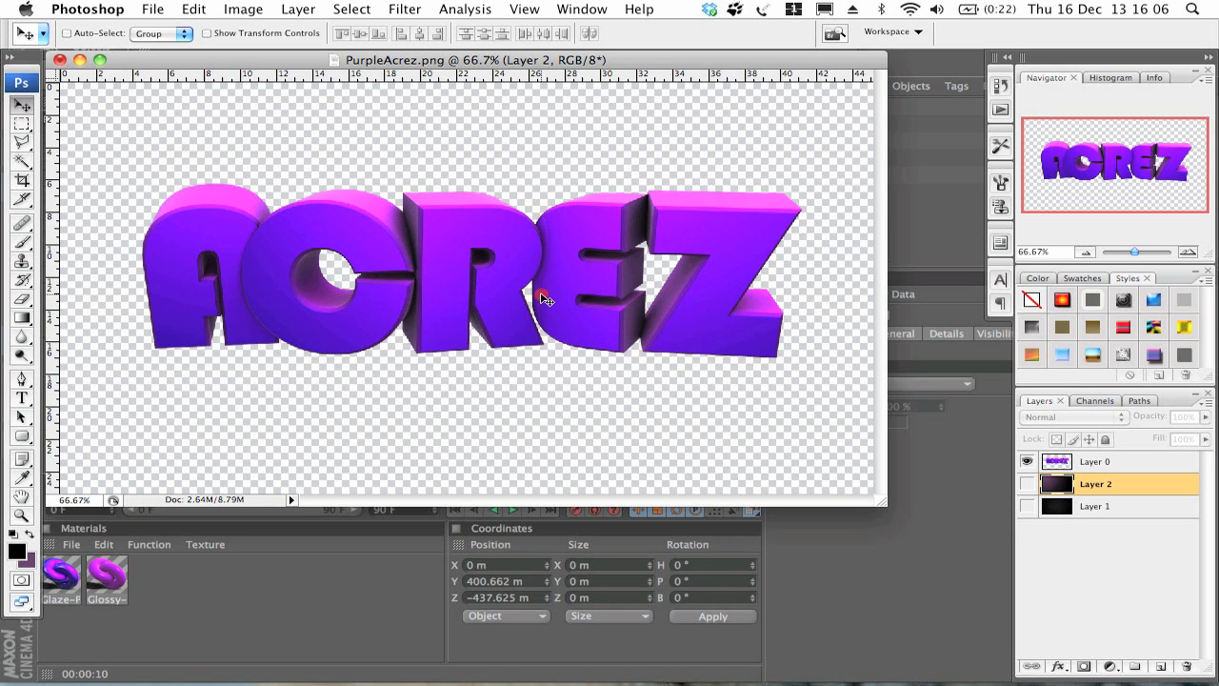
{"action": "left_click", "coordinate": [1166, 465]}
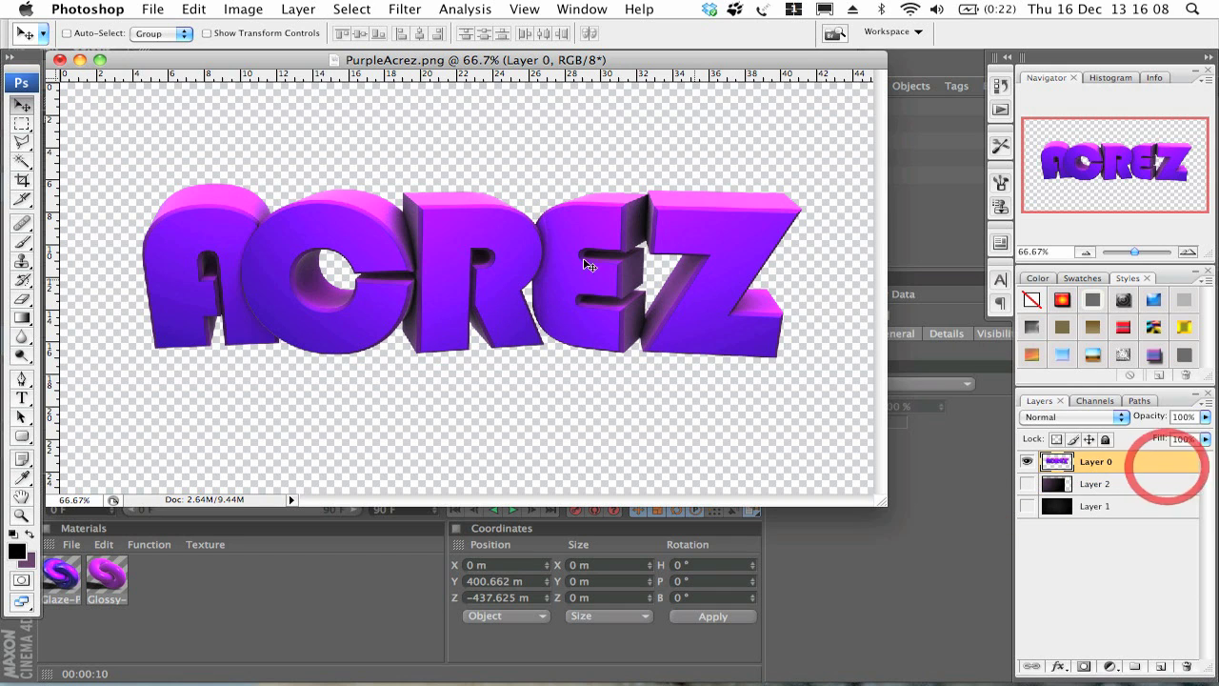
{"action": "left_click_drag", "start_coordinate": [589, 265], "coordinate": [506, 247]}
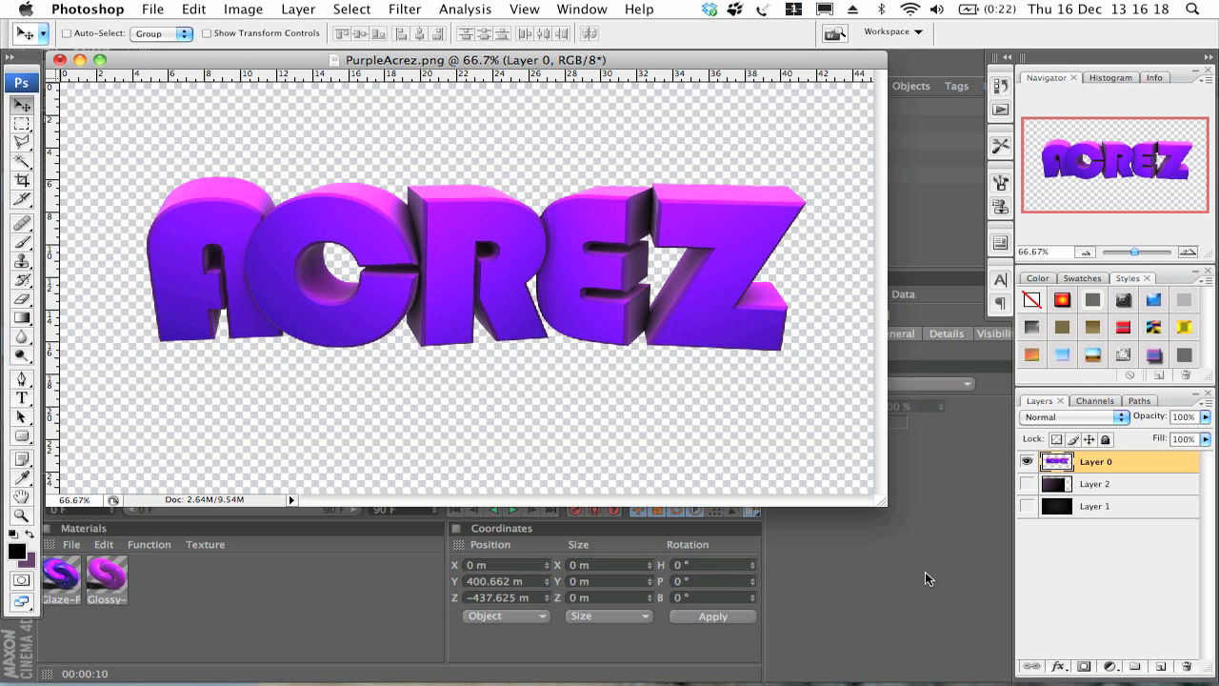
{"action": "left_click", "coordinate": [973, 522]}
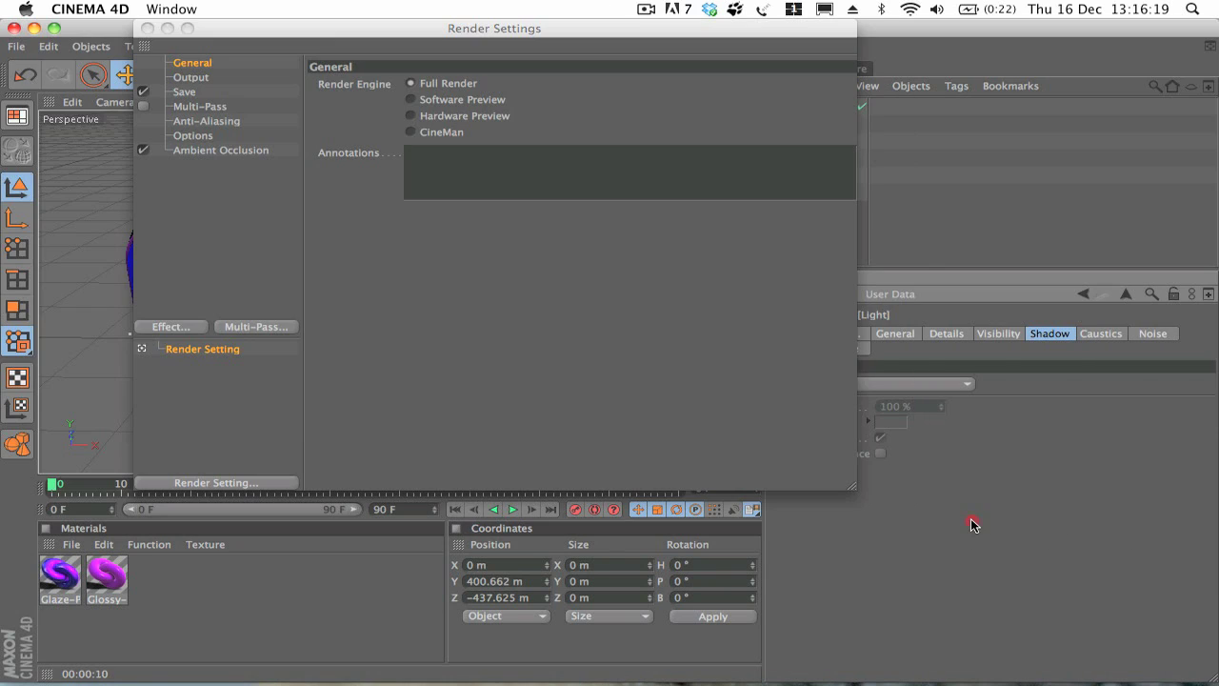
Set render output to save as file 0001 in PNG format with Alpha Channel enabled
{"action": "left_click", "coordinate": [190, 94]}
{"action": "left_click", "coordinate": [833, 116]}
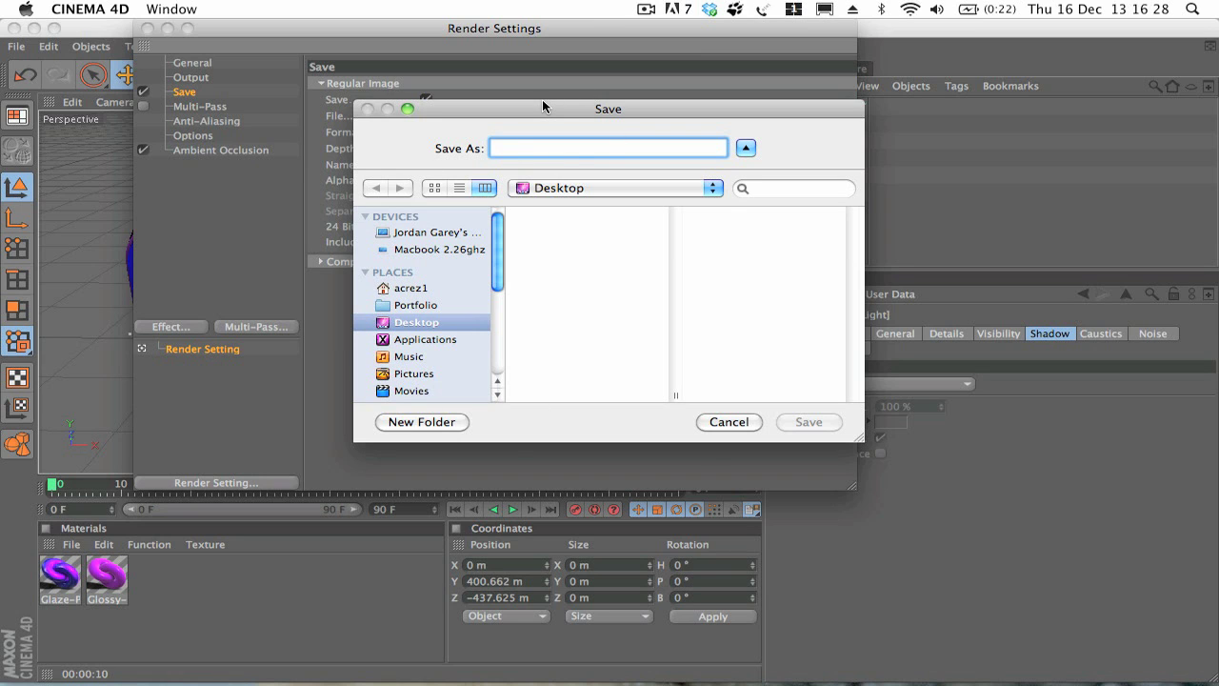
{"action": "type", "text": "0001"}
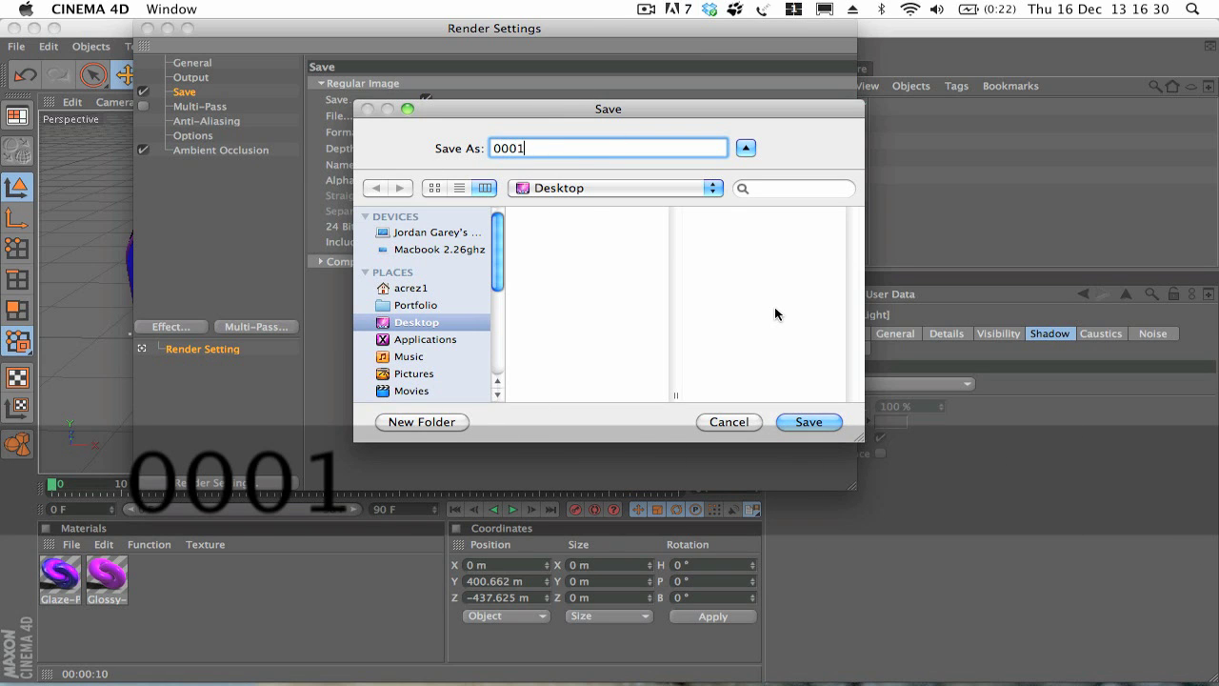
{"action": "key", "text": "Return"}
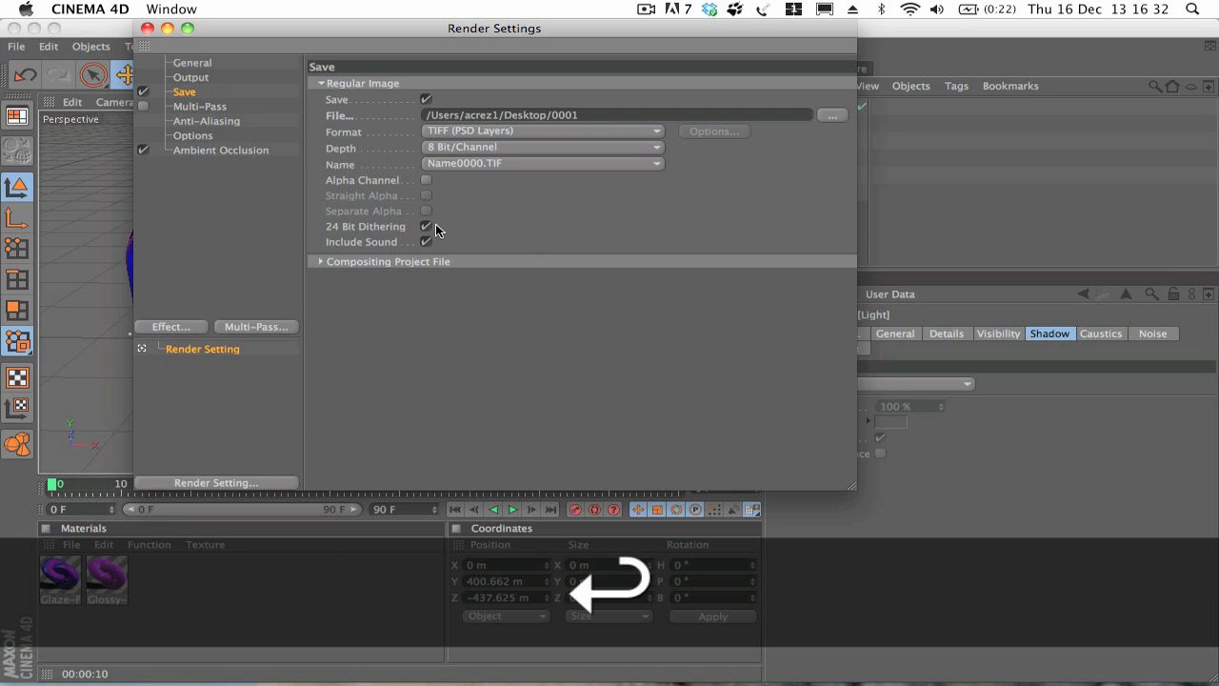
{"action": "left_click", "coordinate": [655, 130]}
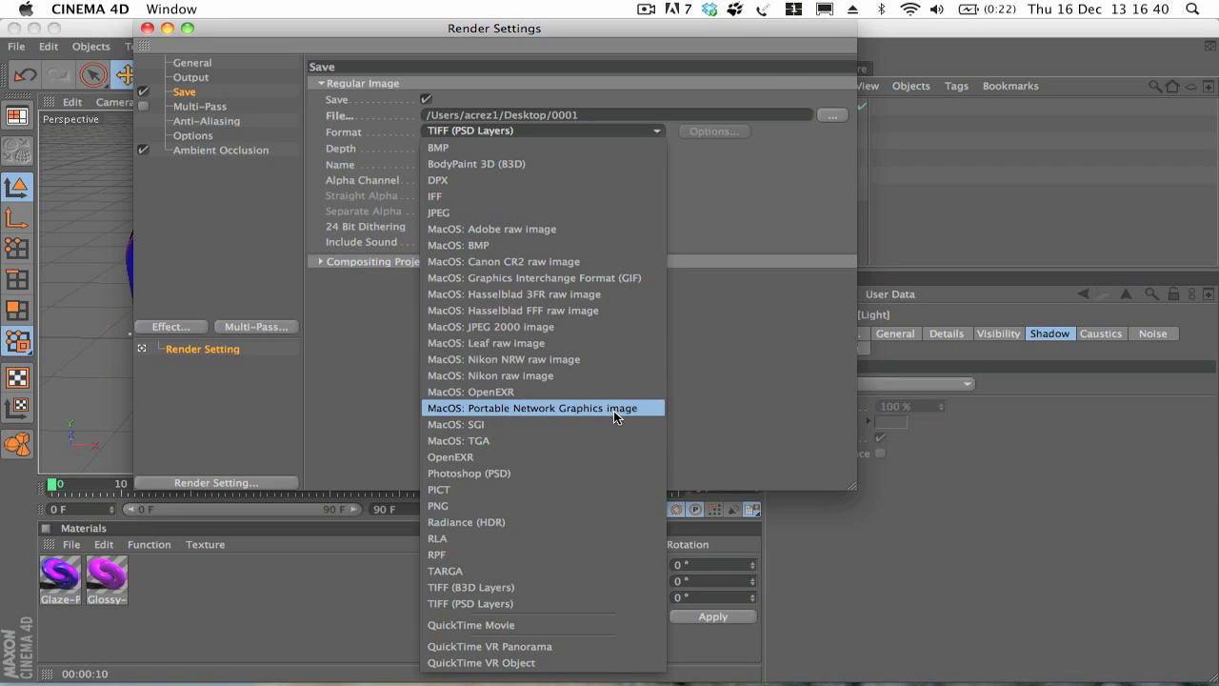
{"action": "left_click", "coordinate": [613, 409]}
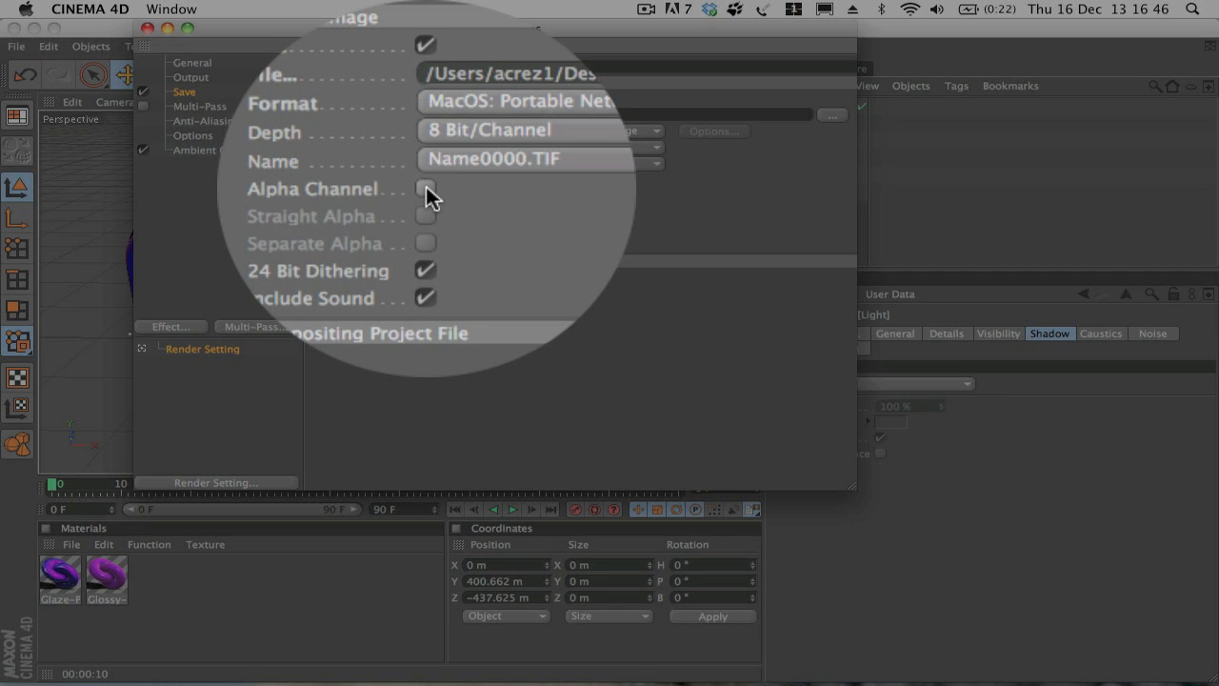
{"action": "left_click", "coordinate": [426, 181]}
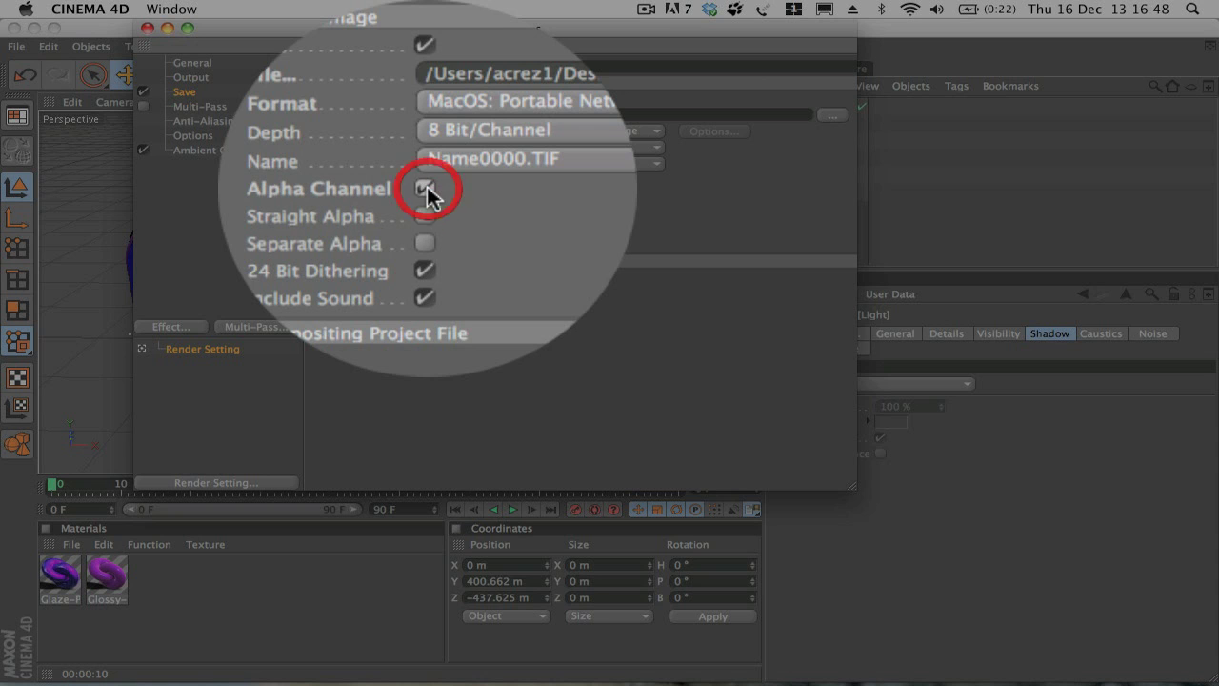
{"action": "left_click", "coordinate": [147, 29]}
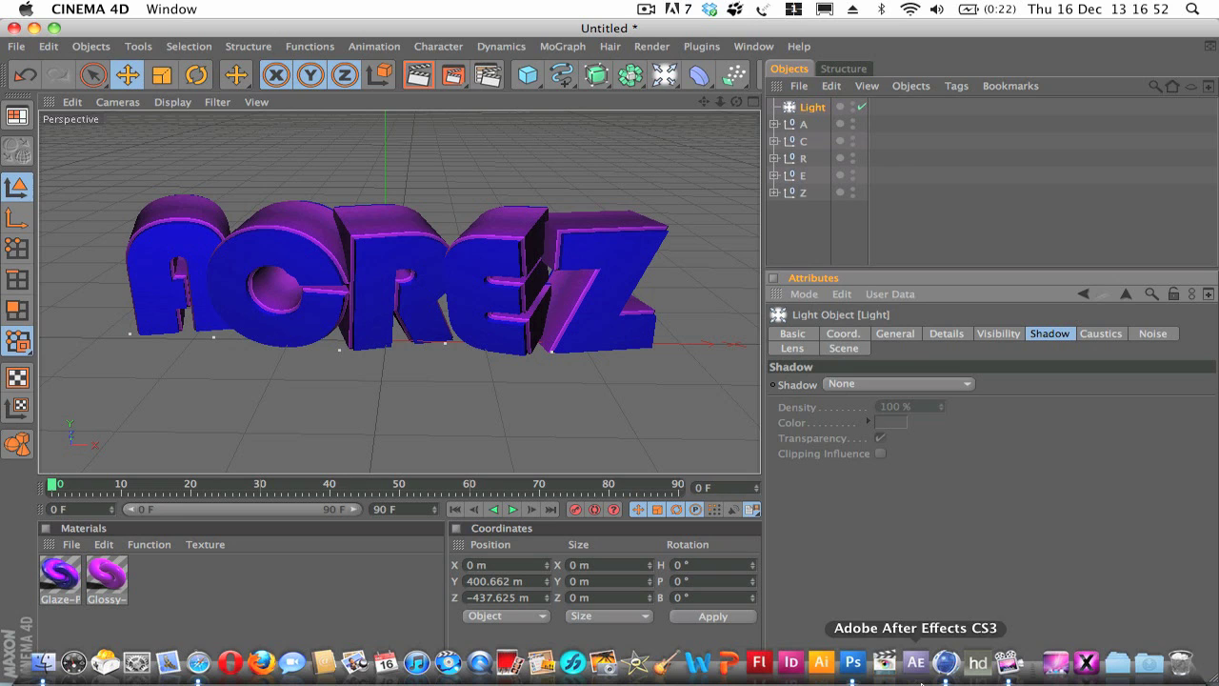
In Photoshop, nudge the AcreZ artwork left and add a new Layer 3 below Layer 0
{"action": "left_click", "coordinate": [853, 662]}
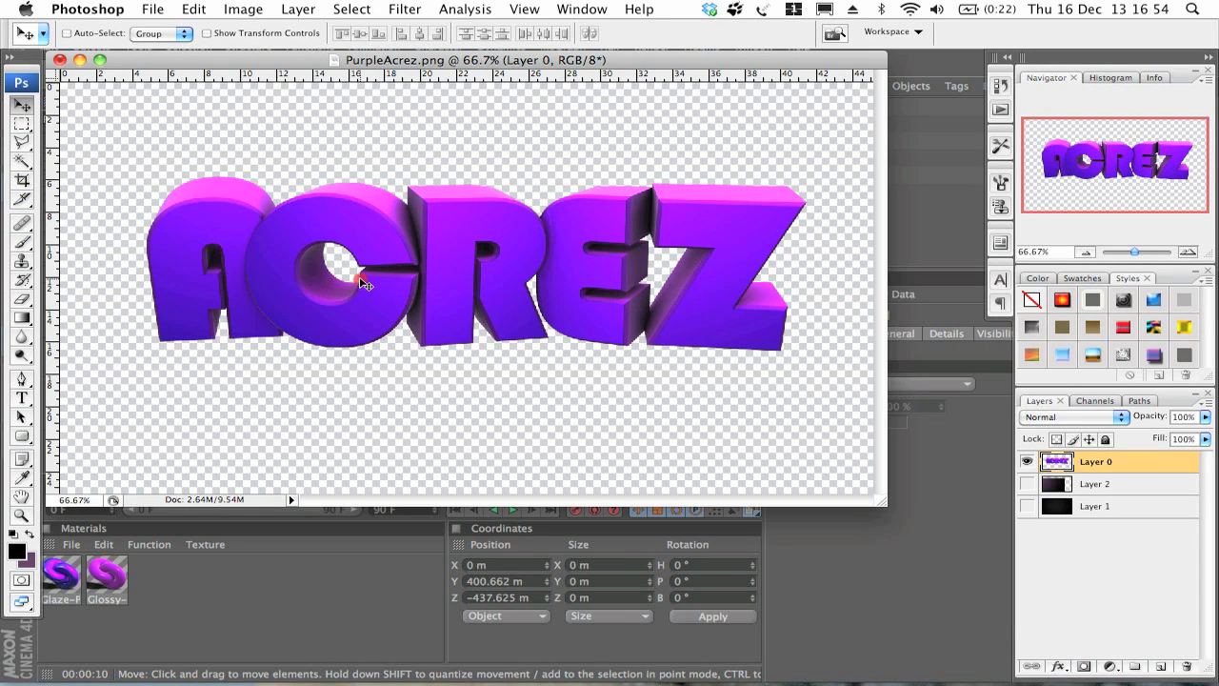
{"action": "mouse_move", "coordinate": [364, 284]}
{"action": "left_mouse_down"}
{"action": "mouse_move", "coordinate": [580, 390]}
{"action": "mouse_move", "coordinate": [349, 281]}
{"action": "left_mouse_up"}
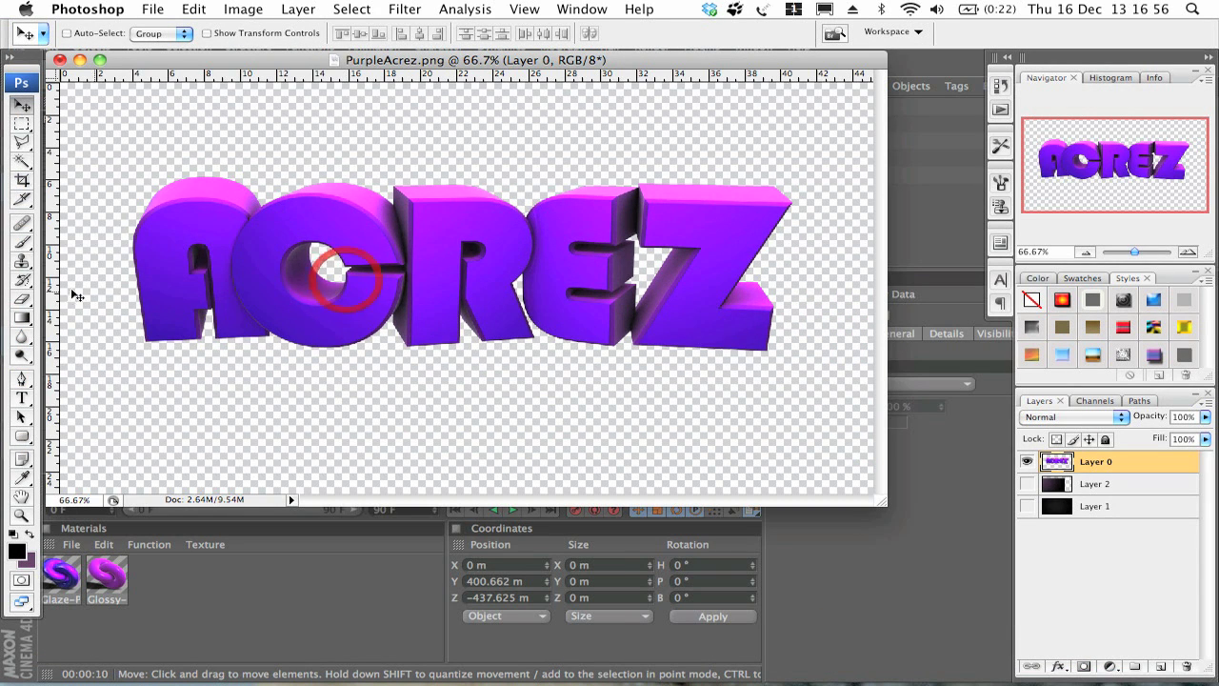
{"action": "left_click", "coordinate": [21, 319]}
{"action": "left_click", "coordinate": [1160, 666]}
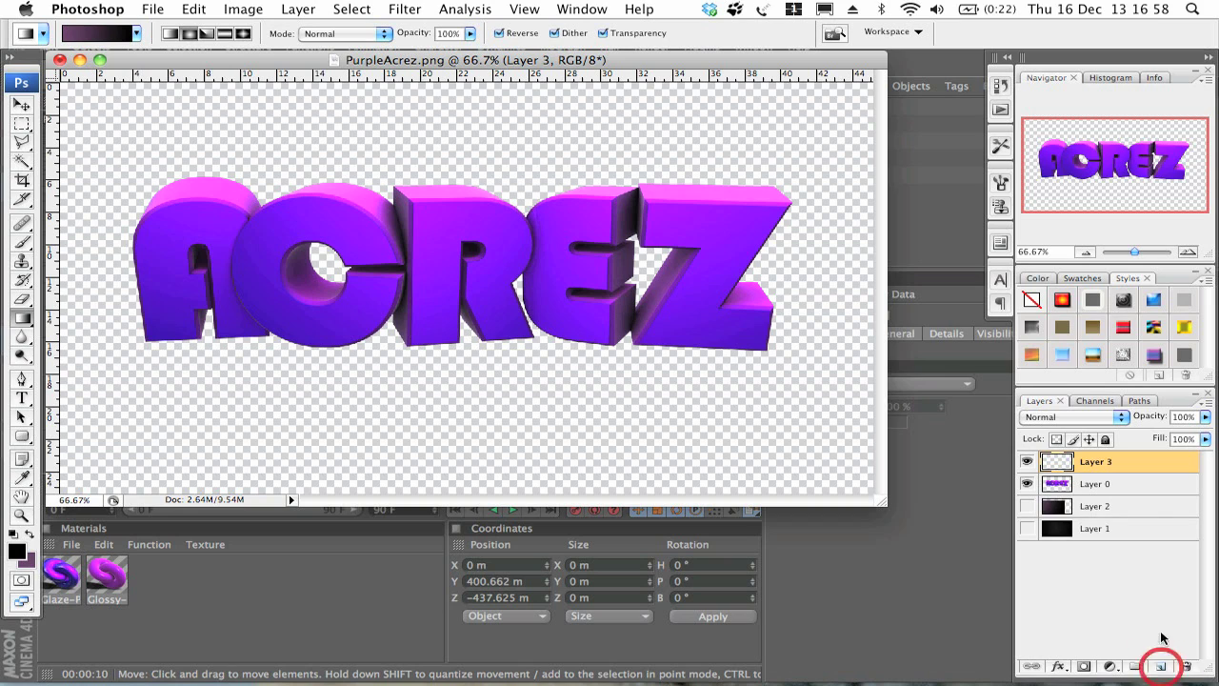
{"action": "left_click_drag", "start_coordinate": [1146, 470], "coordinate": [1150, 496]}
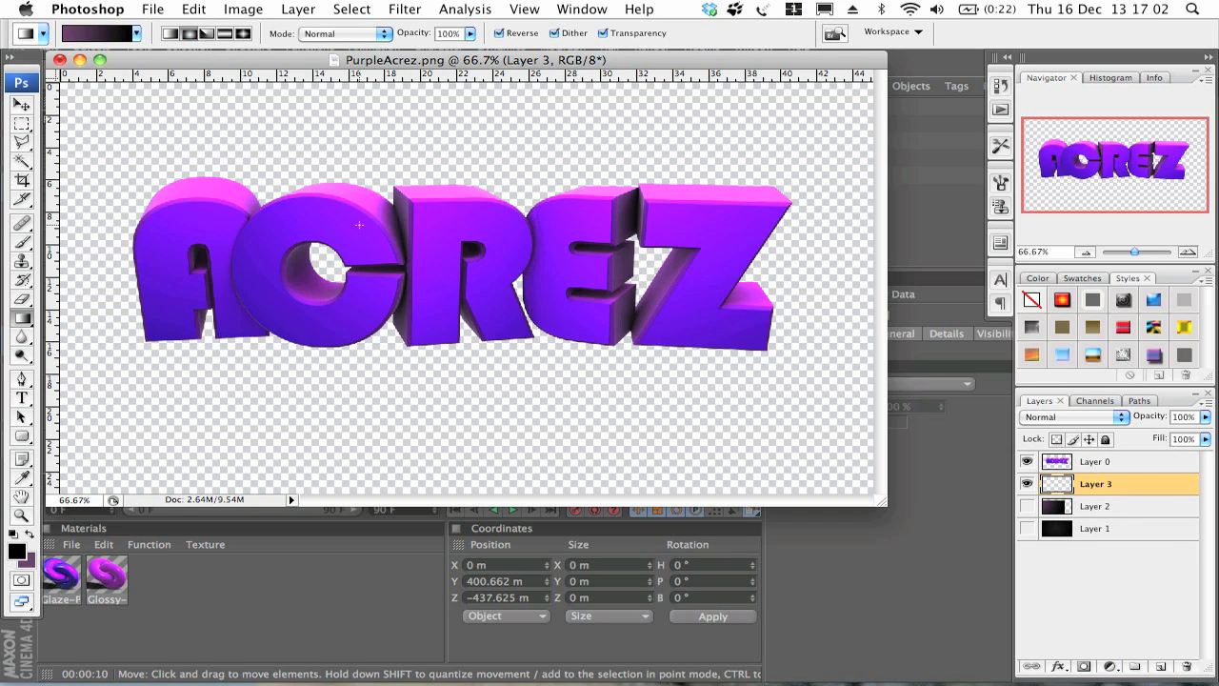
Fill Layer 3 with a dark purple top-to-bottom gradient, then return to Cinema 4D
{"action": "left_click_drag", "start_coordinate": [359, 225], "coordinate": [844, 263]}
{"action": "key", "text": "super+z"}
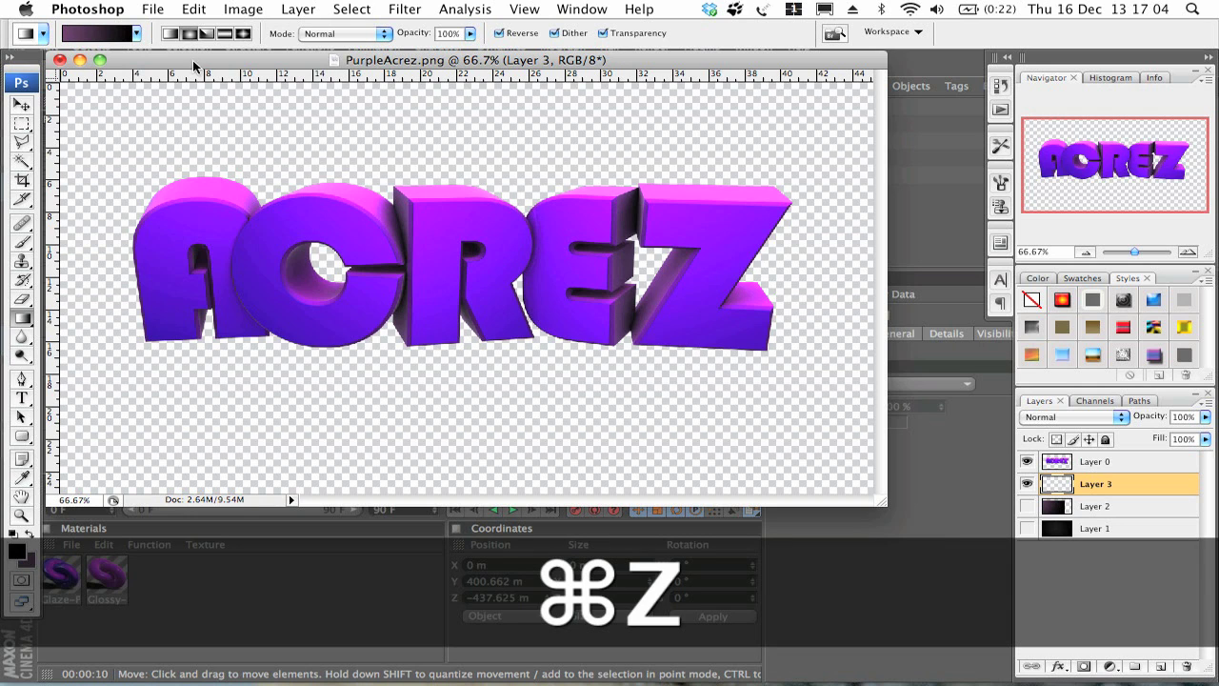
{"action": "left_click_drag", "start_coordinate": [450, 200], "coordinate": [441, 491], "text": "shift"}
{"action": "key", "text": "super+z"}
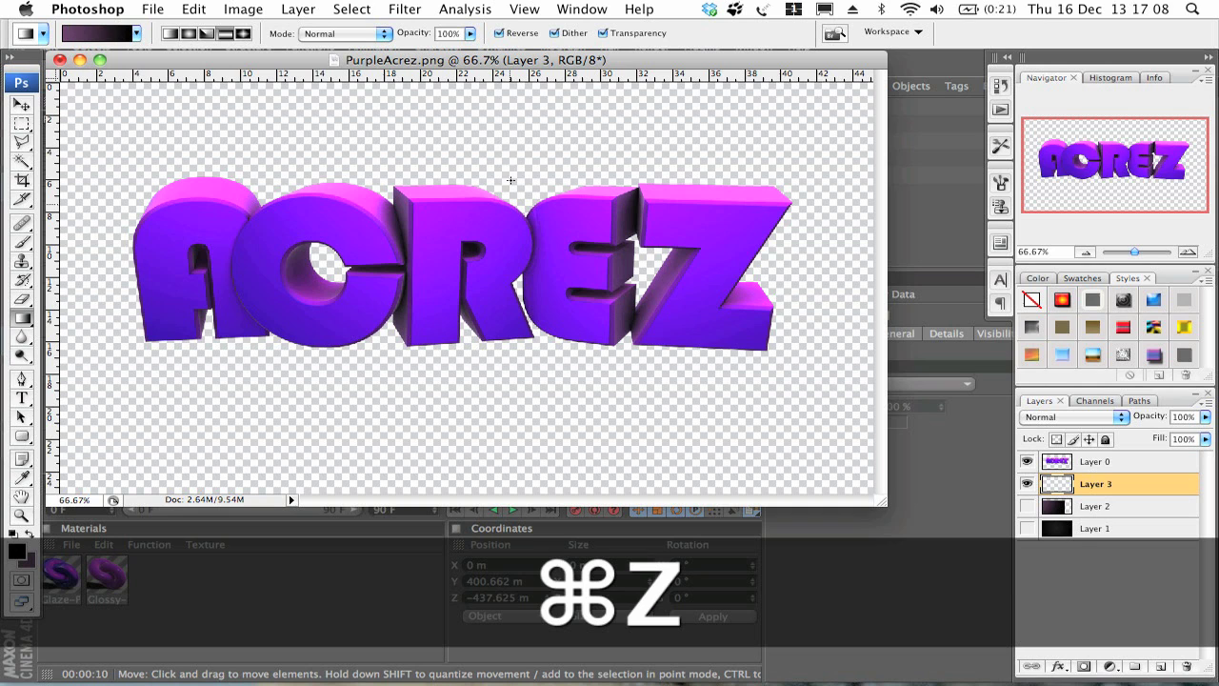
{"action": "left_click_drag", "start_coordinate": [499, 187], "coordinate": [499, 496], "text": "shift"}
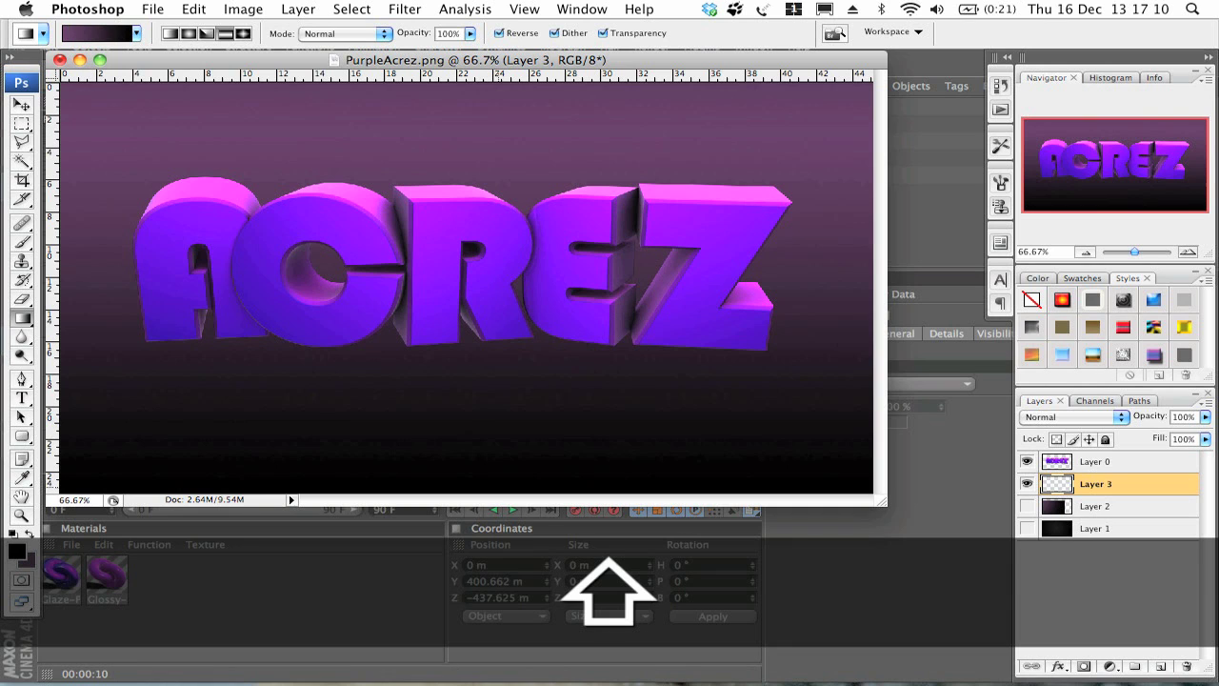
{"action": "left_click", "coordinate": [261, 600]}
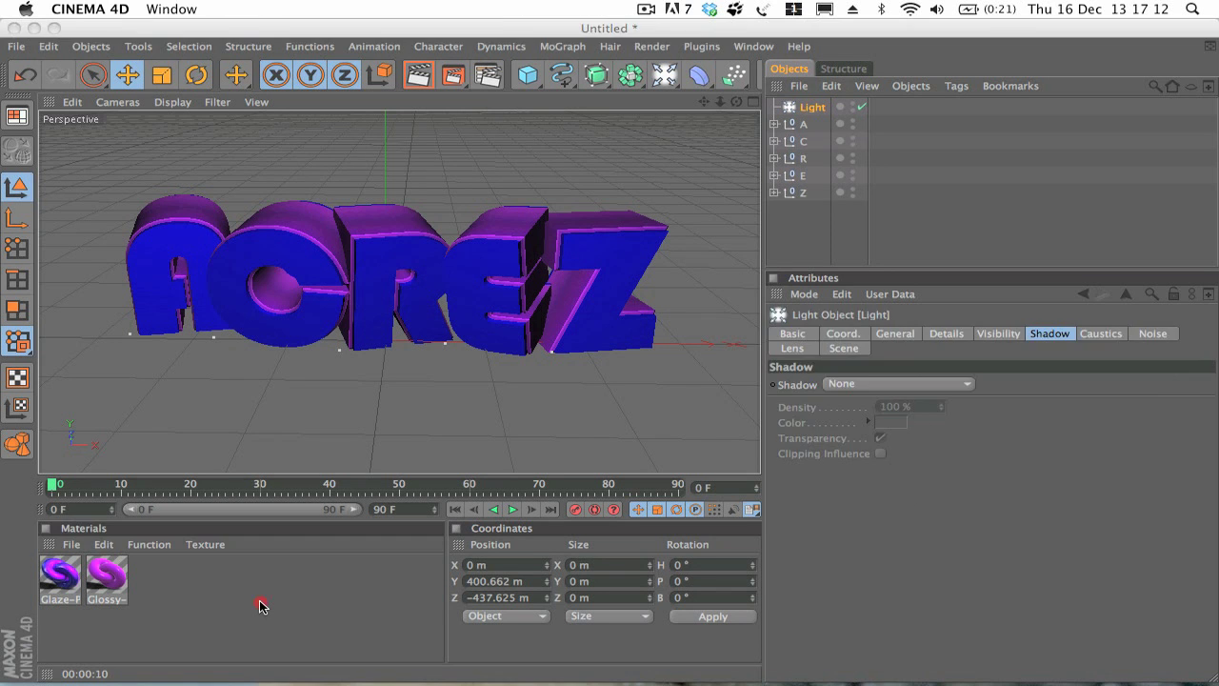
{"action": "left_click", "coordinate": [478, 76]}
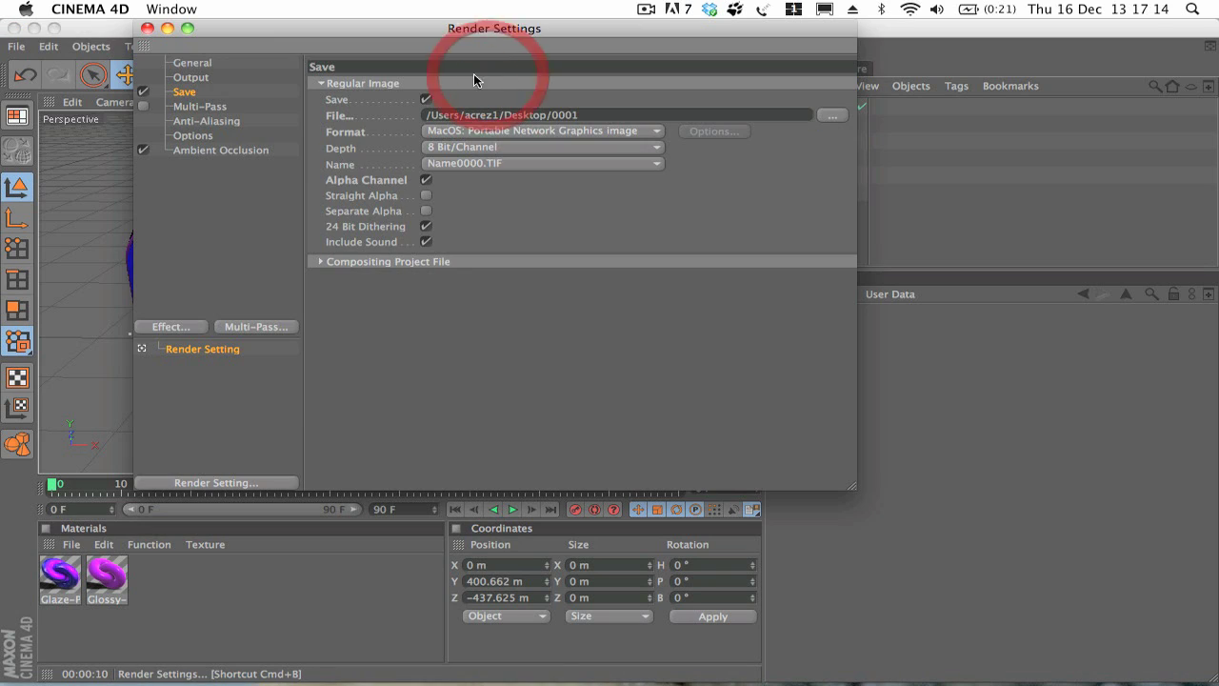
{"action": "left_click", "coordinate": [207, 80]}
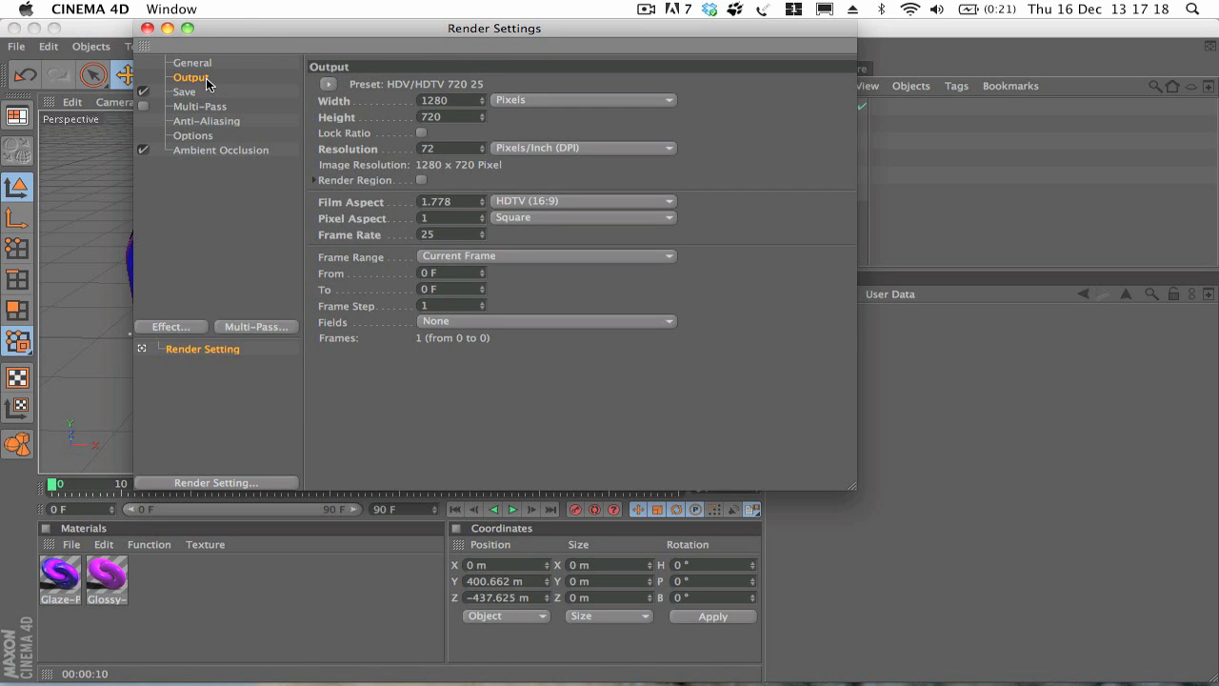
{"action": "left_click", "coordinate": [226, 151]}
{"action": "left_click", "coordinate": [193, 135]}
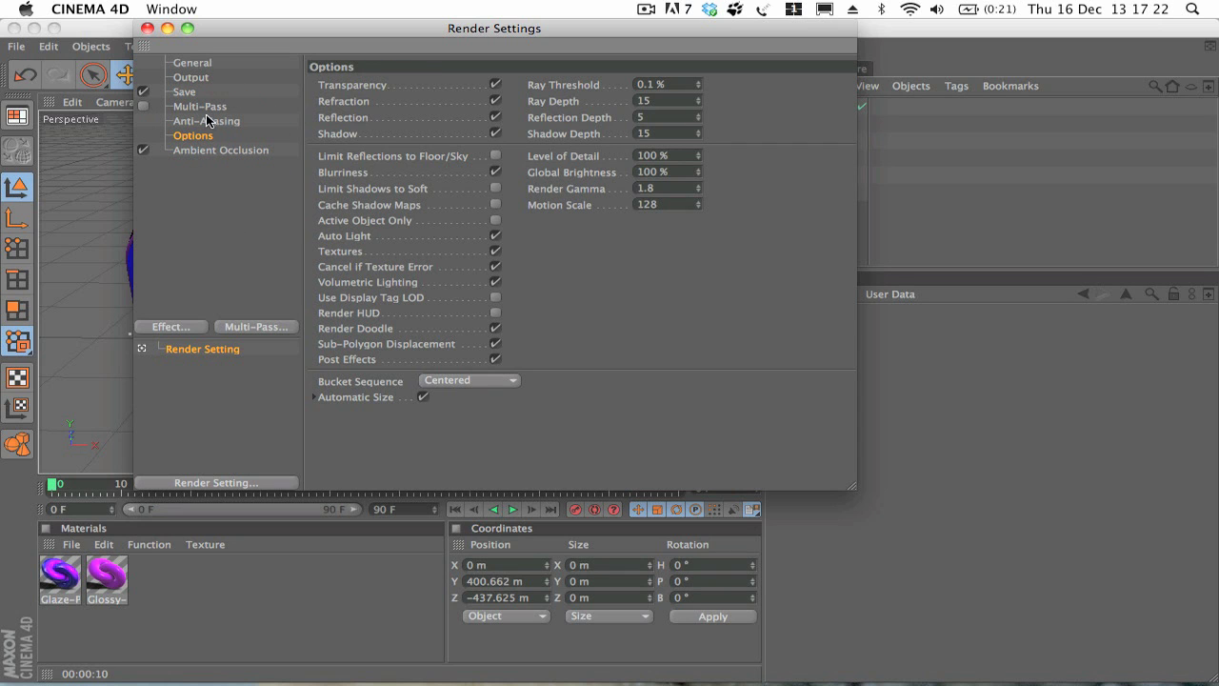
{"action": "left_click", "coordinate": [206, 121]}
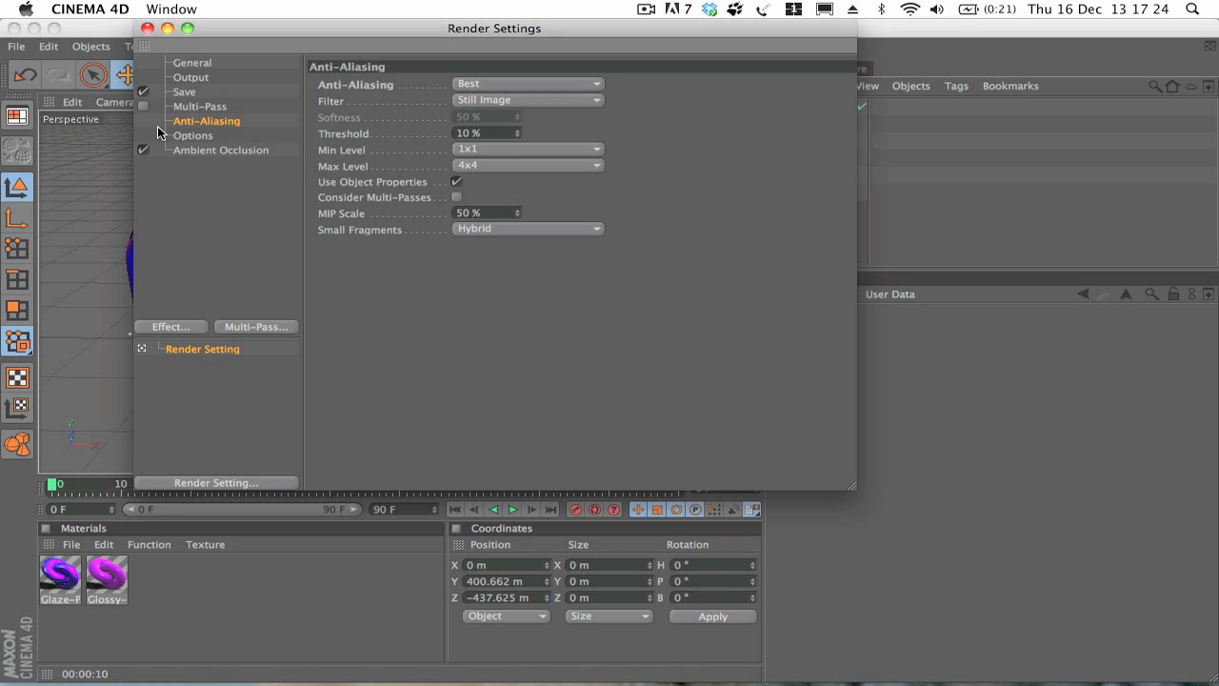
{"action": "left_click", "coordinate": [187, 108]}
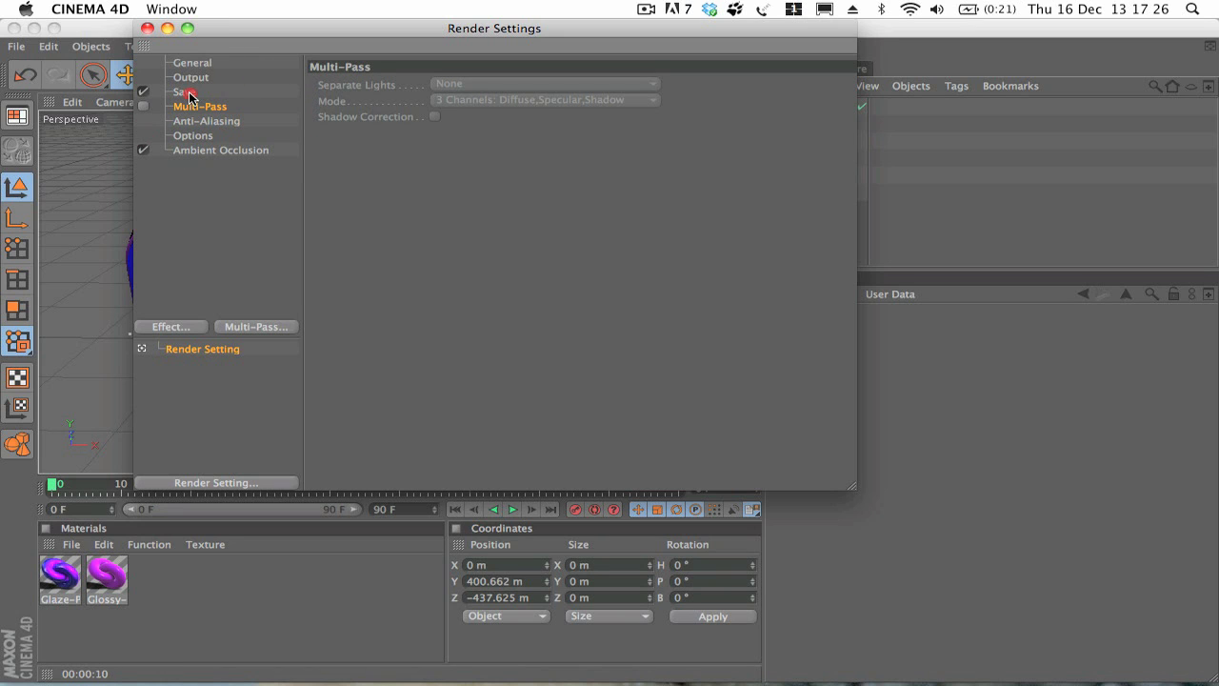
{"action": "left_click", "coordinate": [187, 92]}
{"action": "left_click", "coordinate": [202, 78]}
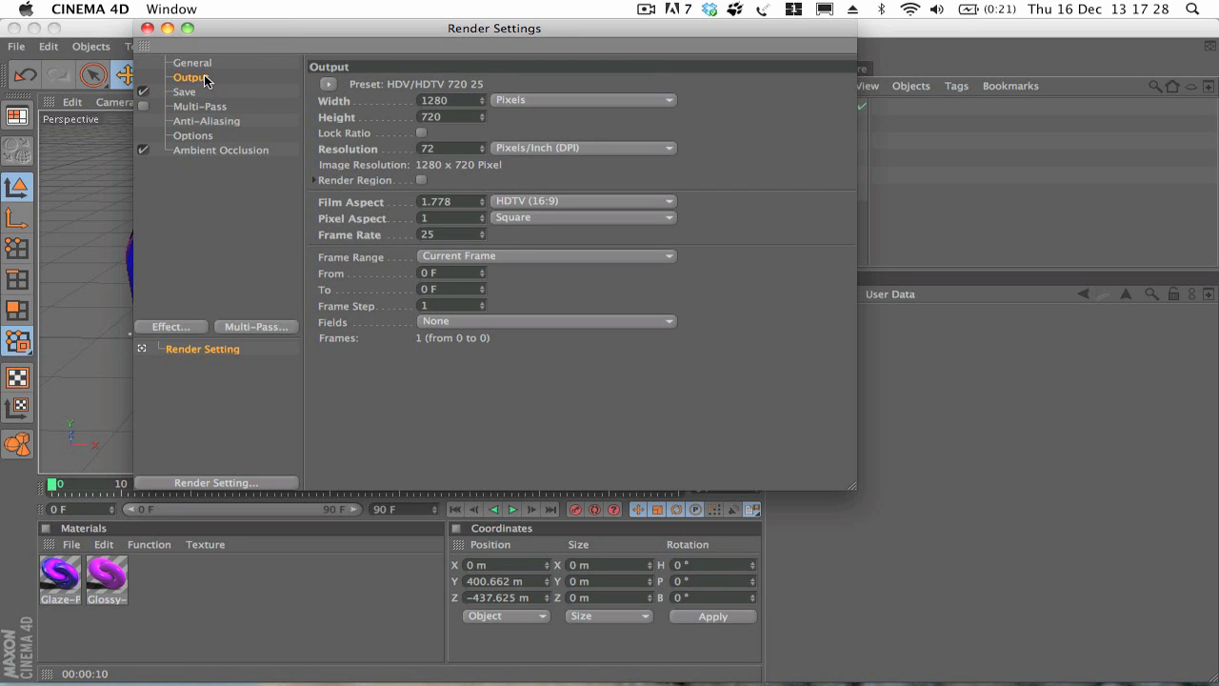
{"action": "left_click", "coordinate": [204, 63]}
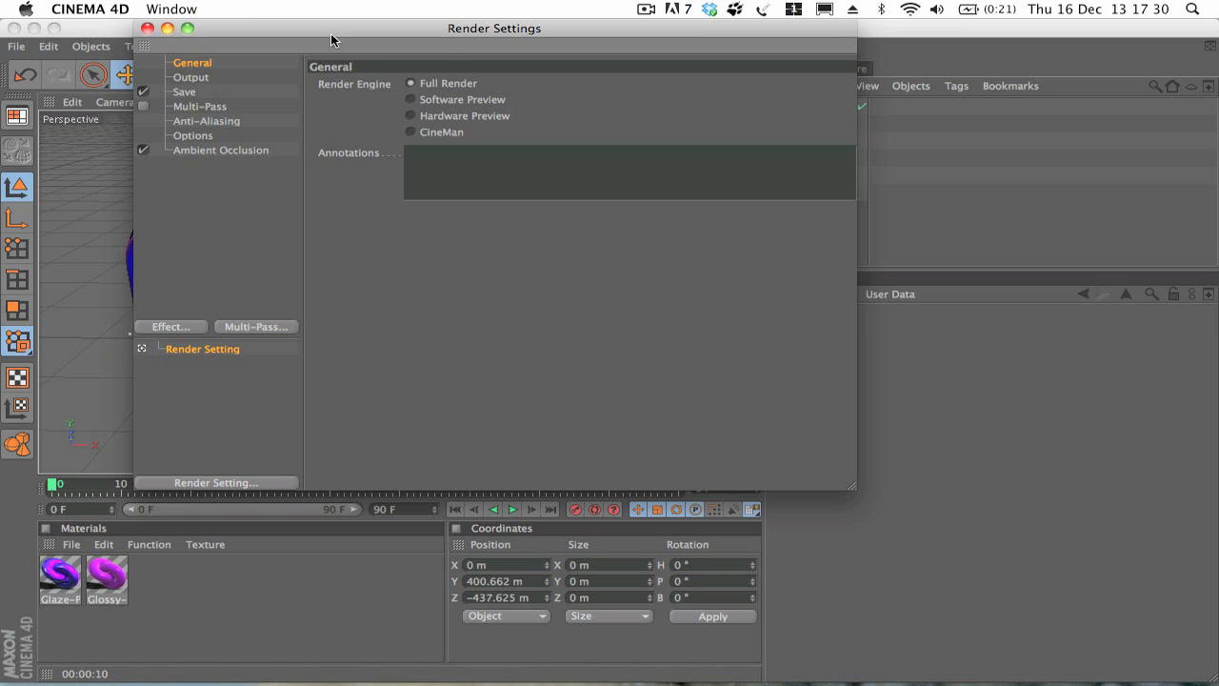
{"action": "left_click", "coordinate": [146, 28]}
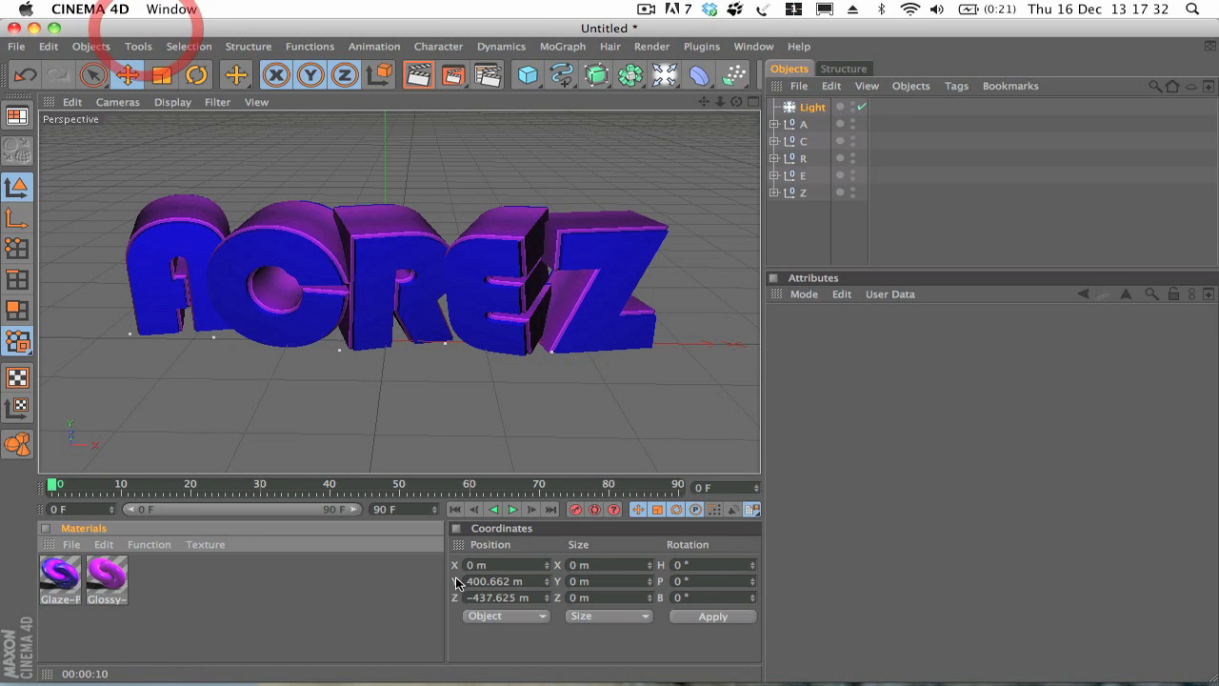
Render the scene to 0001.png, then bring PurpleAcrez.png forward in Photoshop with the Move tool
{"action": "left_click", "coordinate": [1001, 482]}
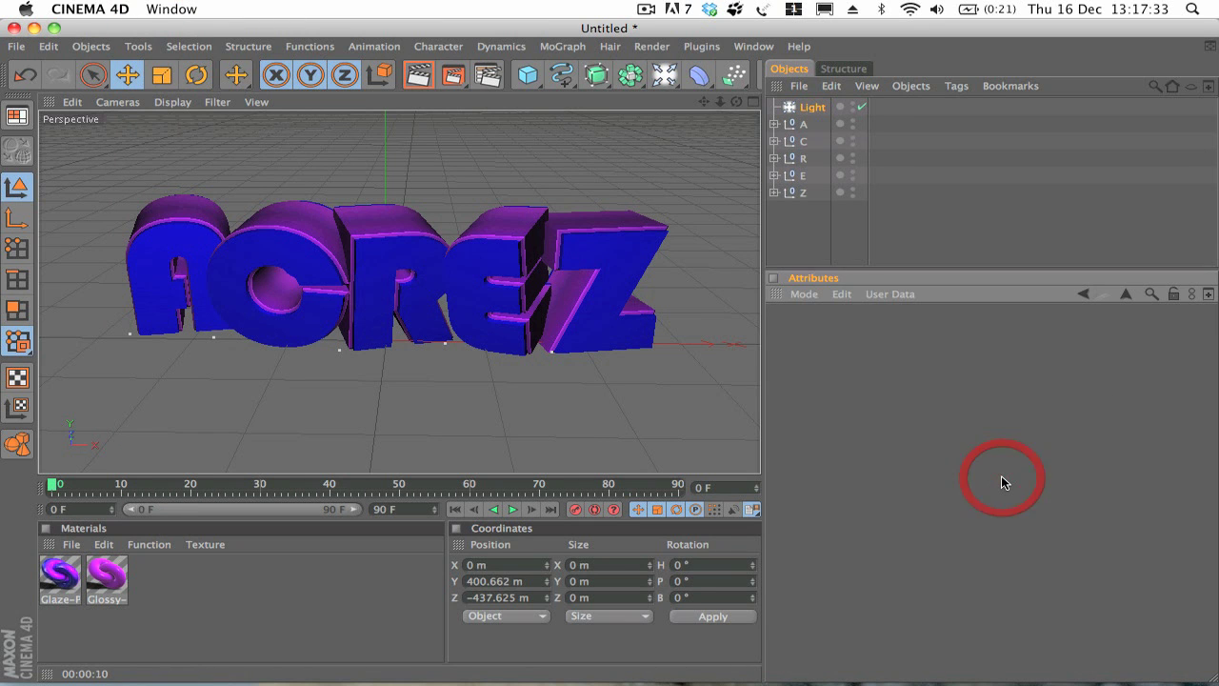
{"action": "left_click", "coordinate": [454, 77]}
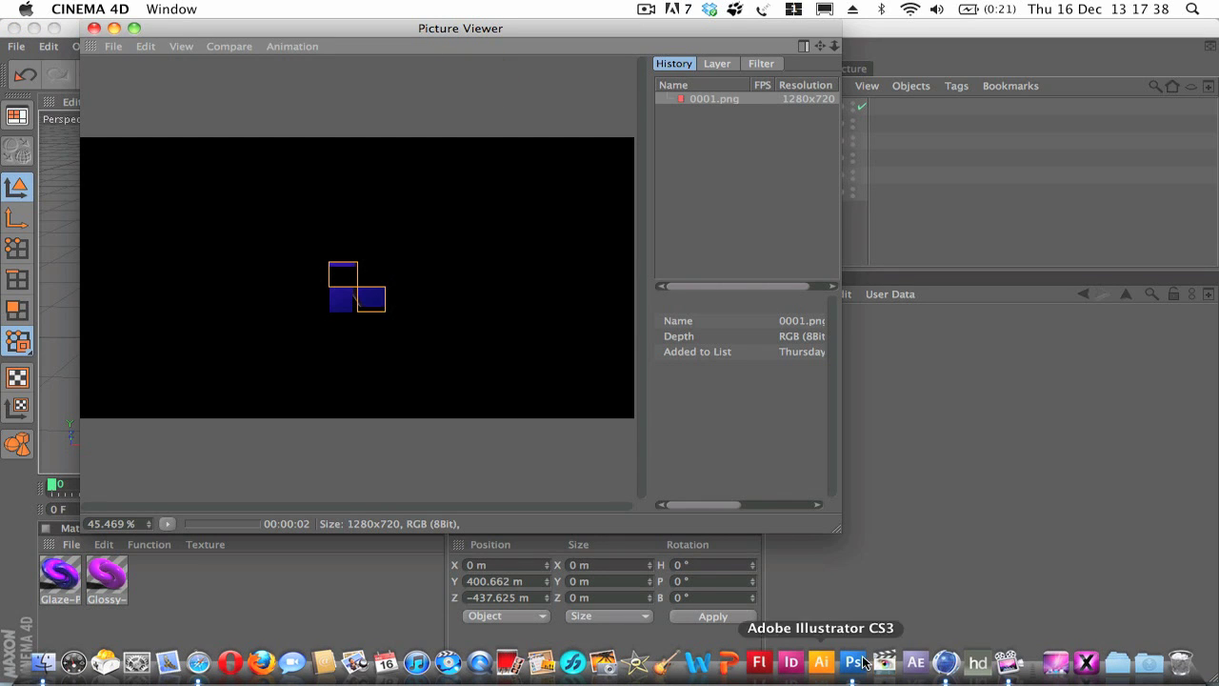
{"action": "left_click", "coordinate": [855, 659]}
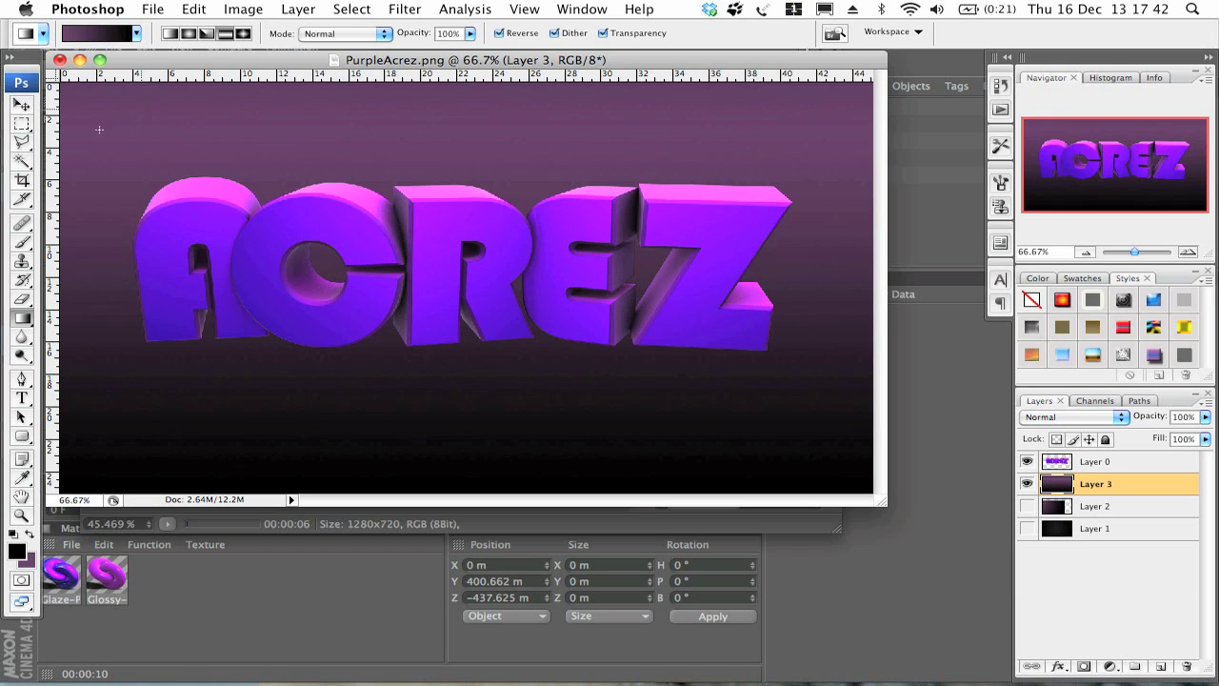
{"action": "left_click", "coordinate": [17, 106]}
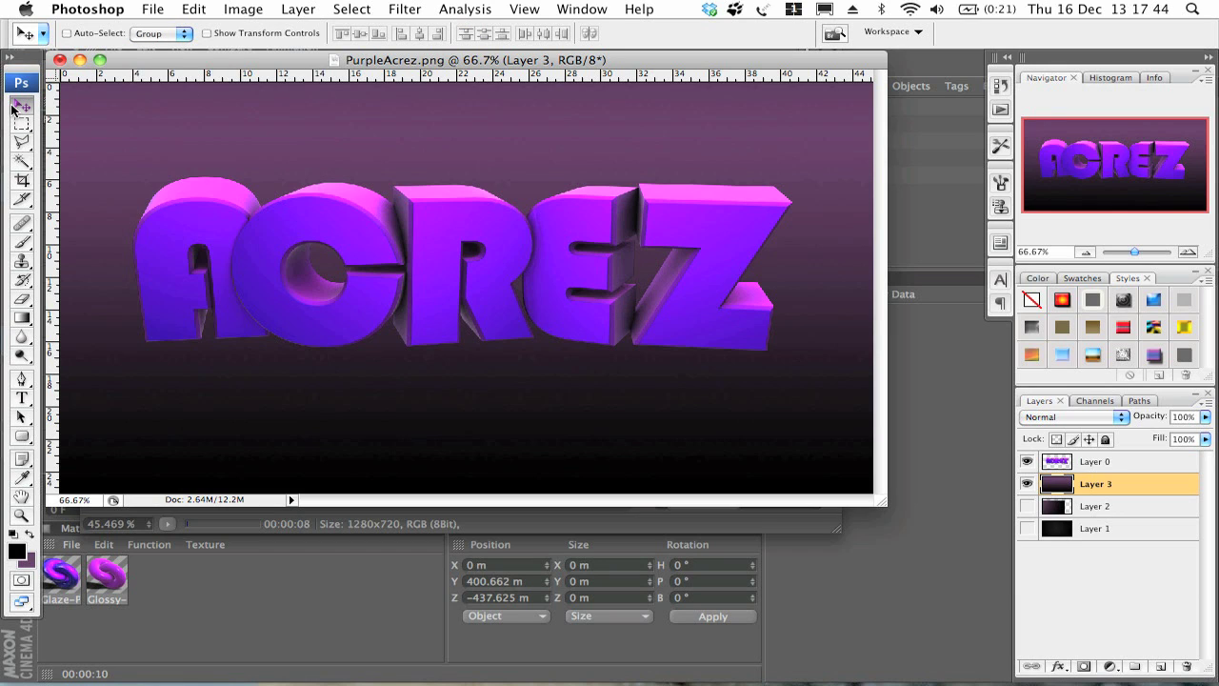